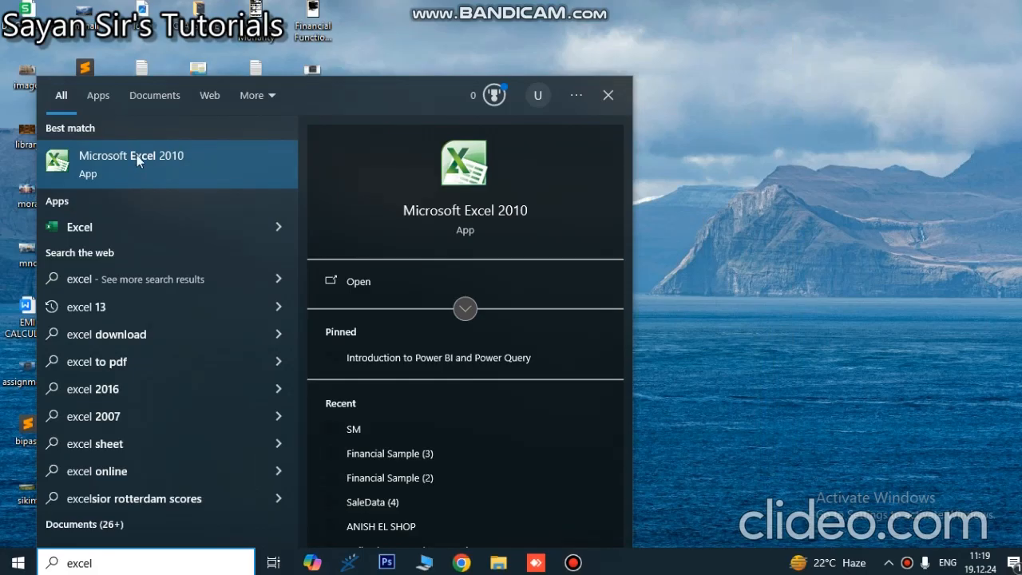
# Step: Open Microsoft Excel 2010 and enter the headers Name, Course, Theory, Practical and Internal in cells A1 to E1
pyautogui.click(141, 167)
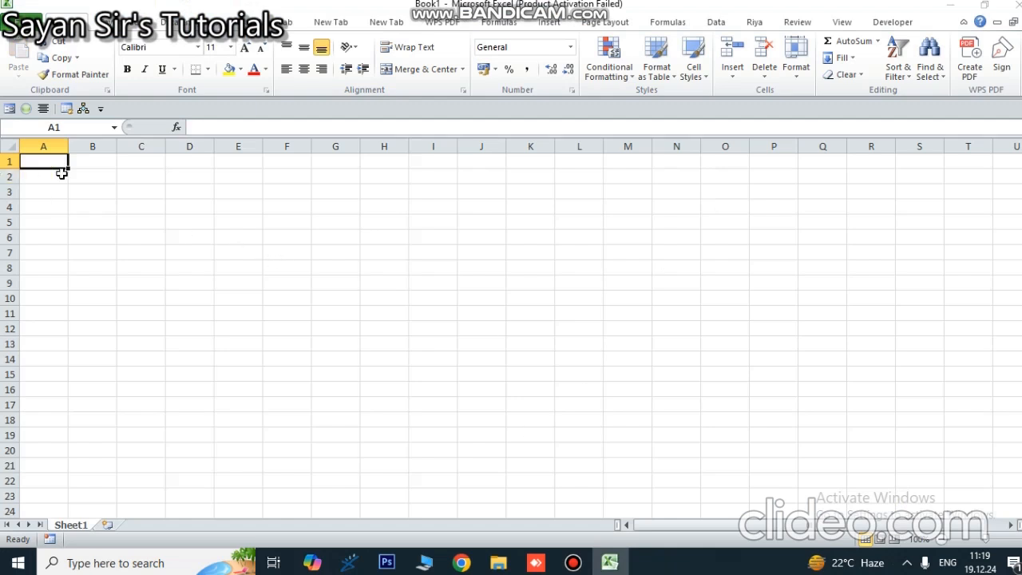
pyautogui.write('Name')
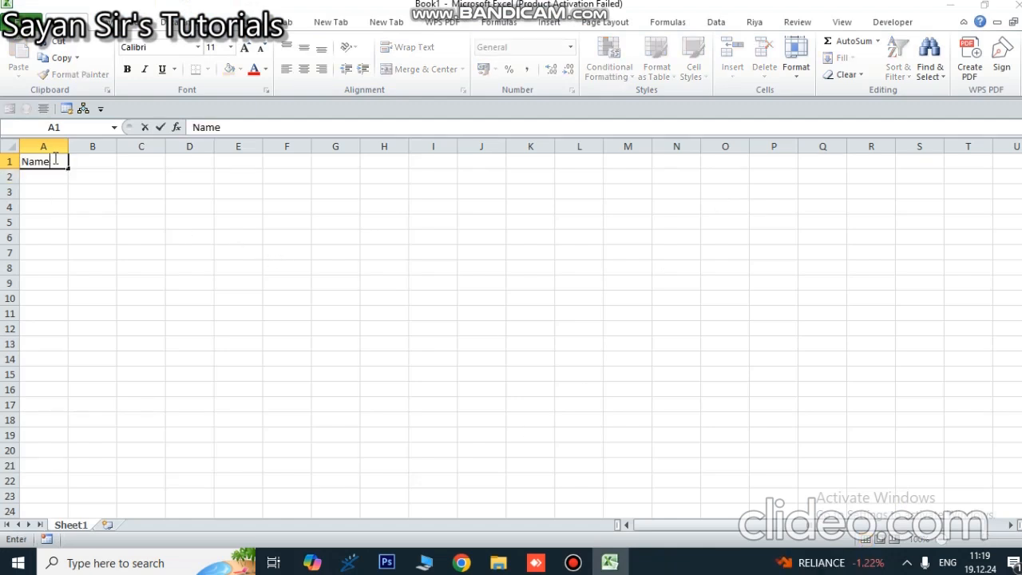
pyautogui.press('Tab')
pyautogui.write('Cours')
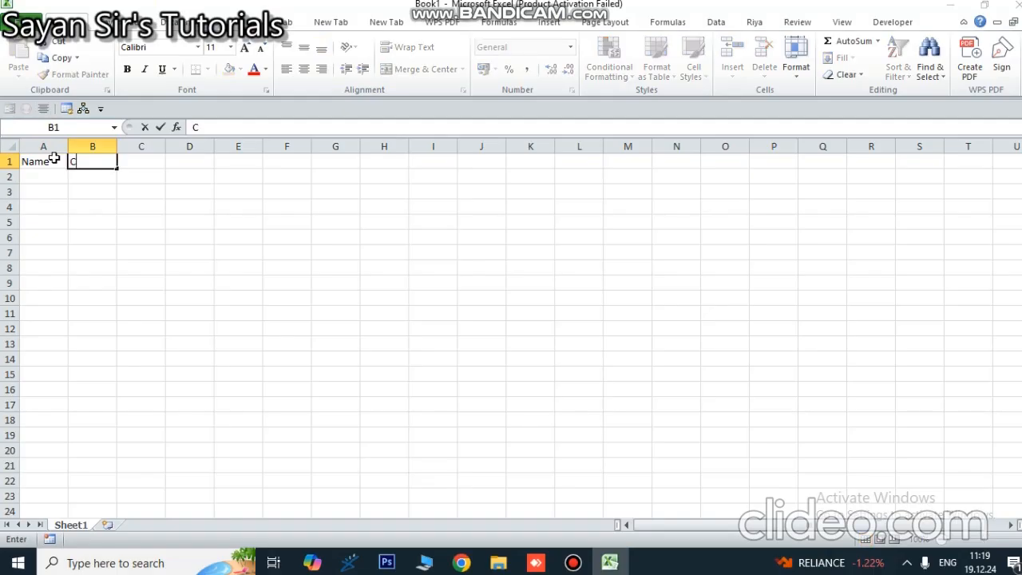
pyautogui.press('Tab')
pyautogui.write('Theory')
pyautogui.press('Tab')
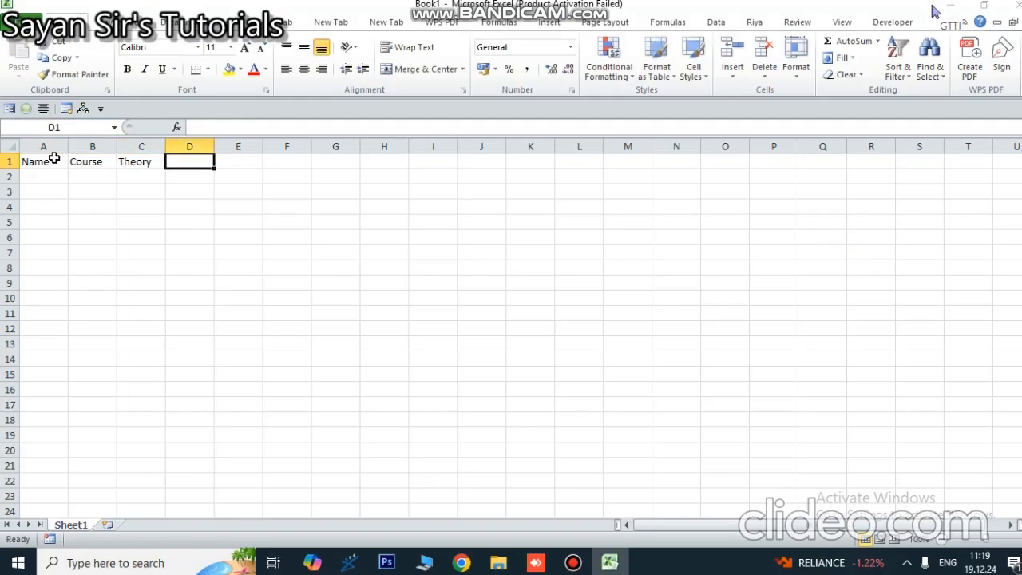
pyautogui.write('Practical')
pyautogui.press('Tab')
pyautogui.write('Internal')
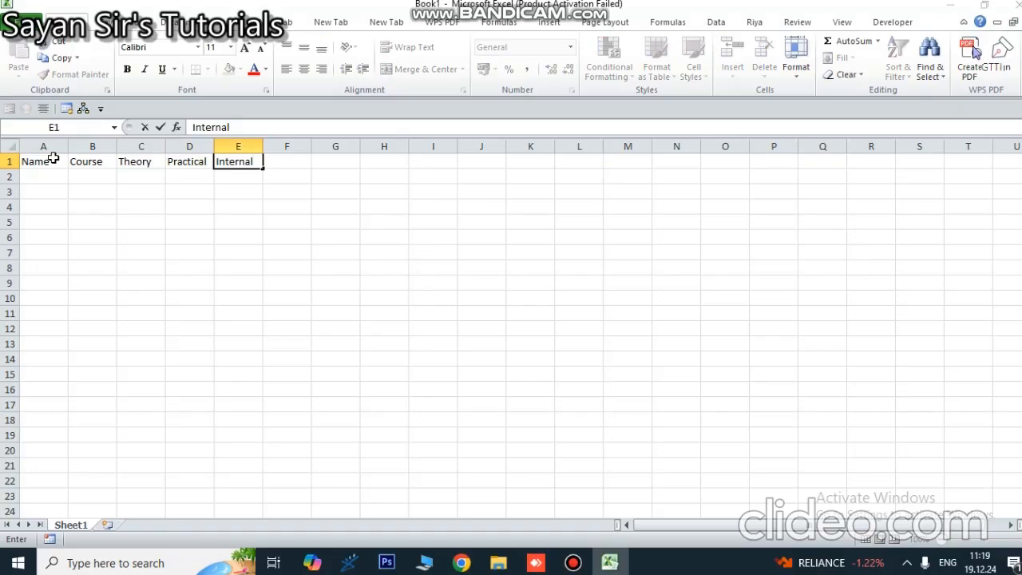
pyautogui.click(85, 195)
# Step: Enlarge the font of range A1:E9 to 18 and apply all borders to it
pyautogui.moveTo(28, 162); pyautogui.dragTo(259, 285)
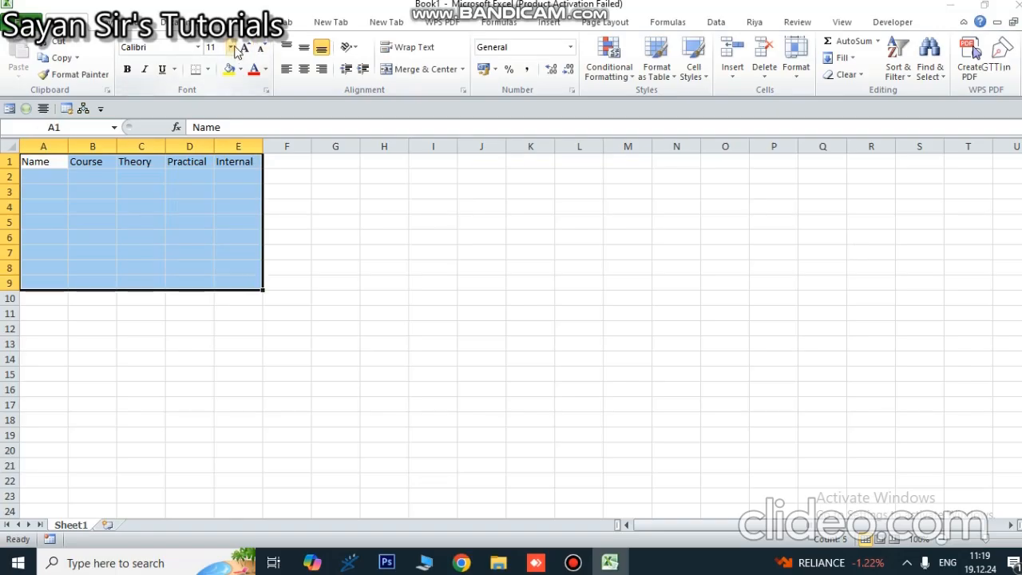
pyautogui.click(244, 47)
pyautogui.click(245, 47)
pyautogui.click(244, 48)
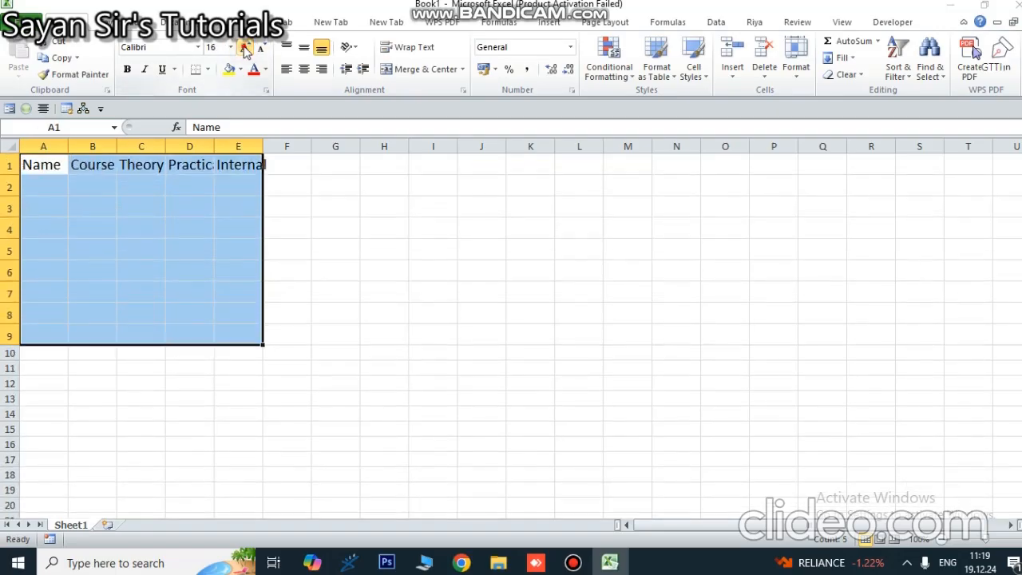
pyautogui.click(244, 47)
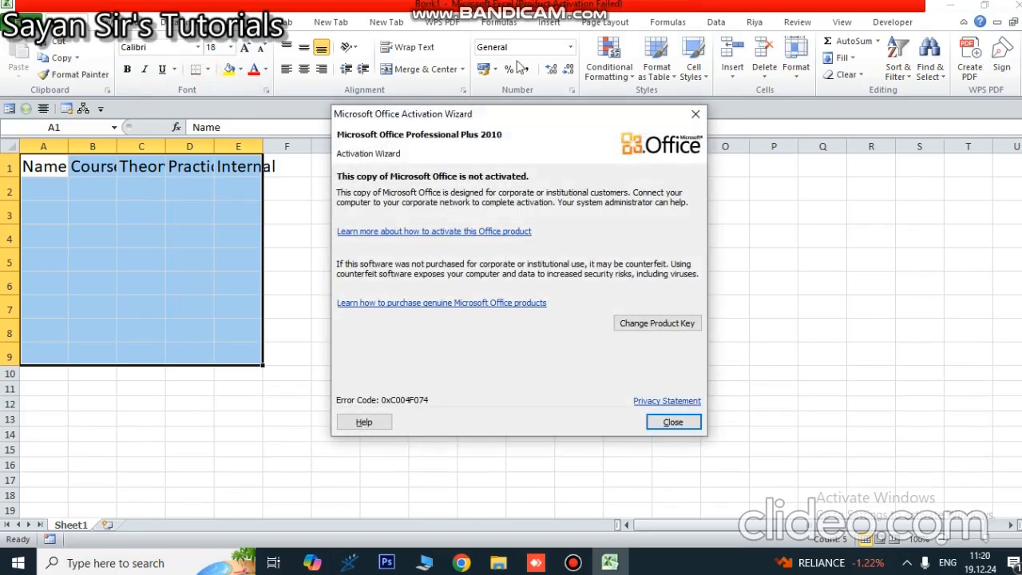
pyautogui.click(695, 113)
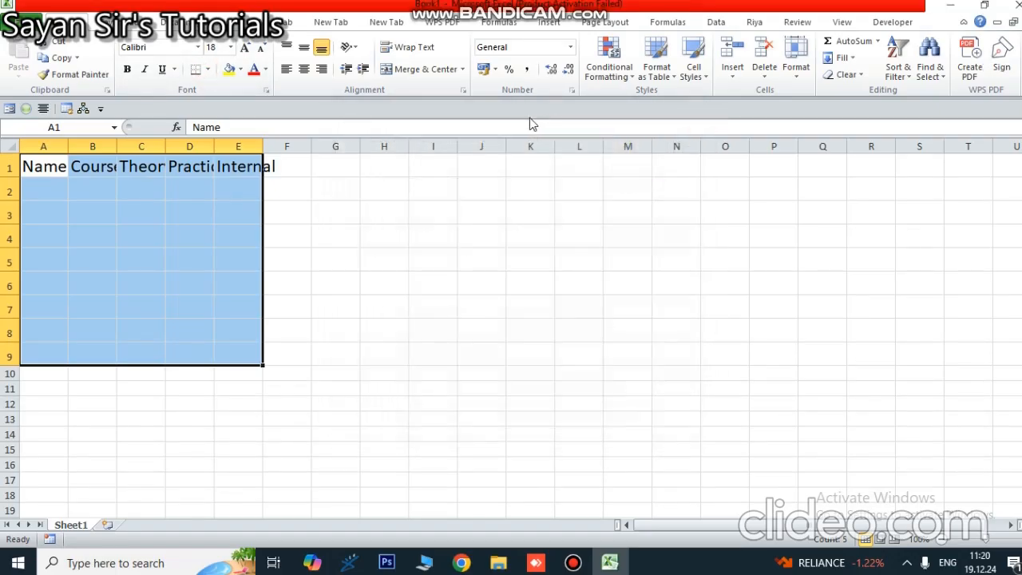
pyautogui.click(208, 69)
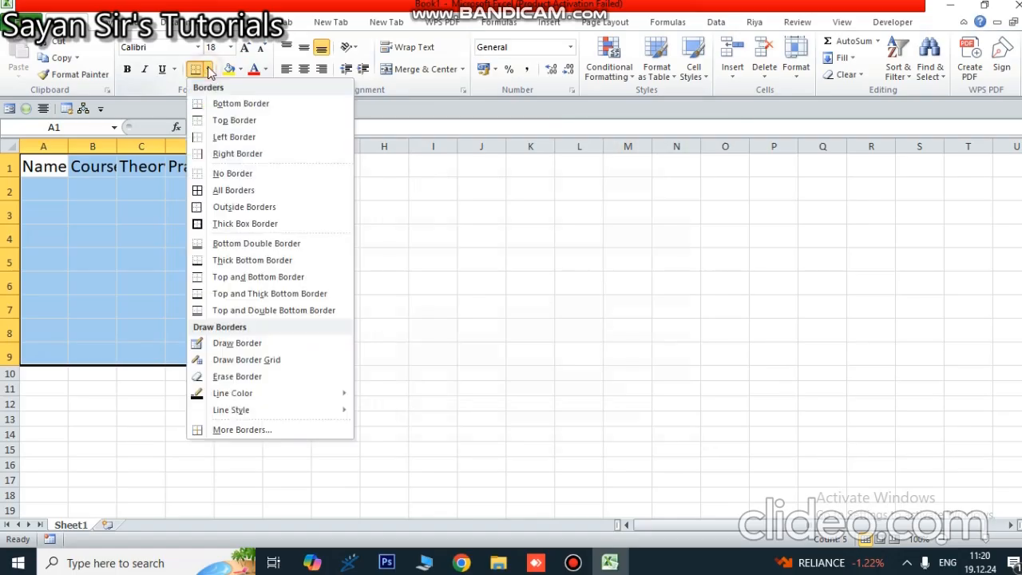
pyautogui.click(232, 190)
# Step: Autofit the widths of columns A to E to their header text
pyautogui.doubleClick(68, 146)
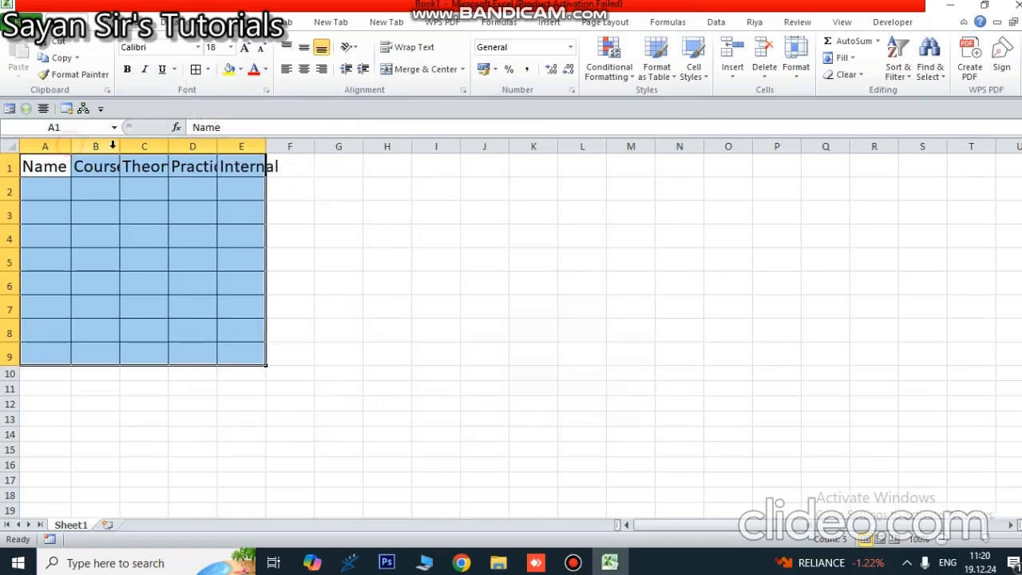
pyautogui.doubleClick(117, 146)
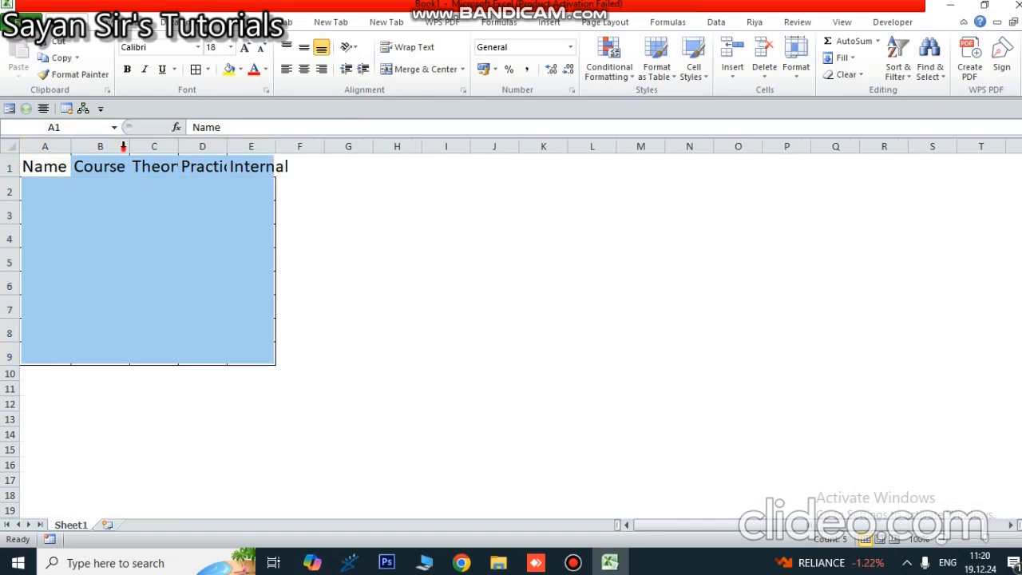
pyautogui.moveTo(182, 147); pyautogui.dragTo(182, 149)
pyautogui.doubleClick(182, 147)
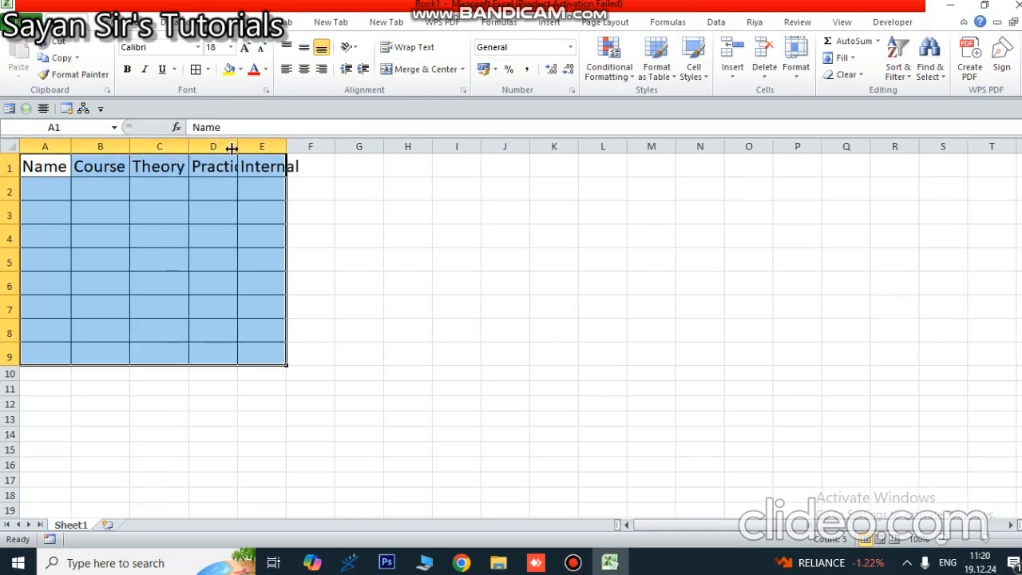
pyautogui.doubleClick(236, 147)
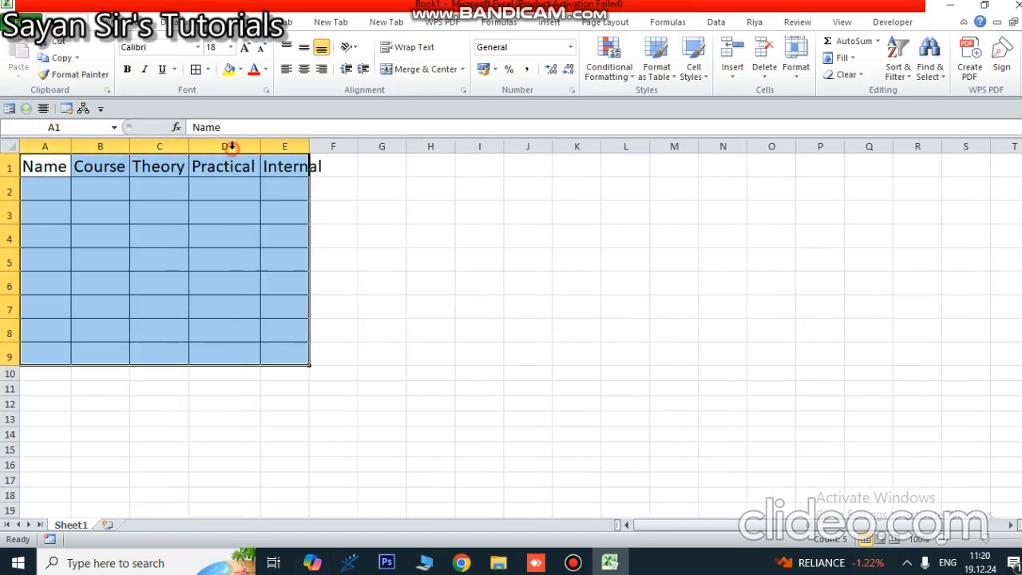
pyautogui.doubleClick(309, 146)
# Step: Fill cells A2 to A6 of the Name column with five students' first names
pyautogui.click(58, 186)
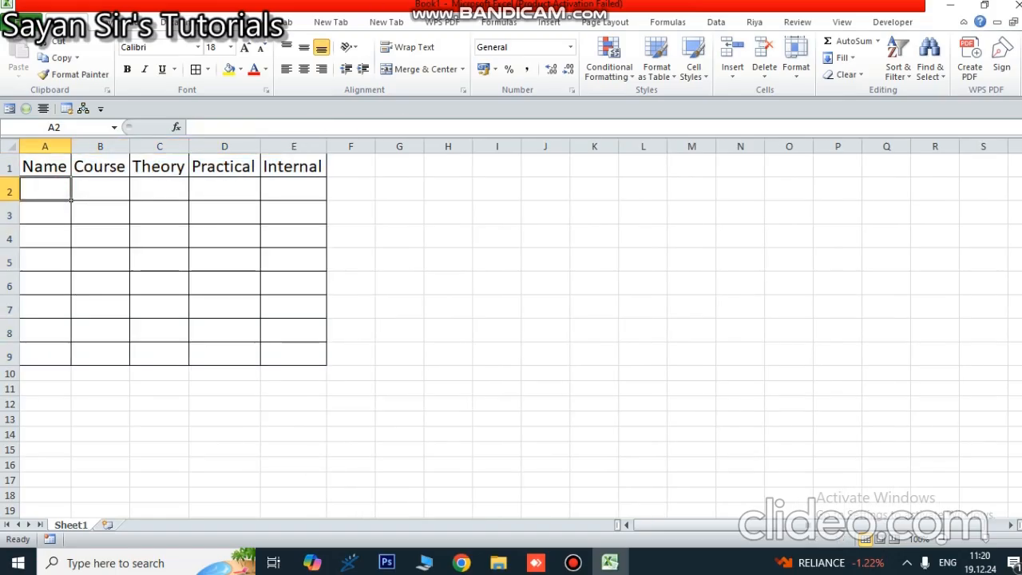
pyautogui.write('Shre')
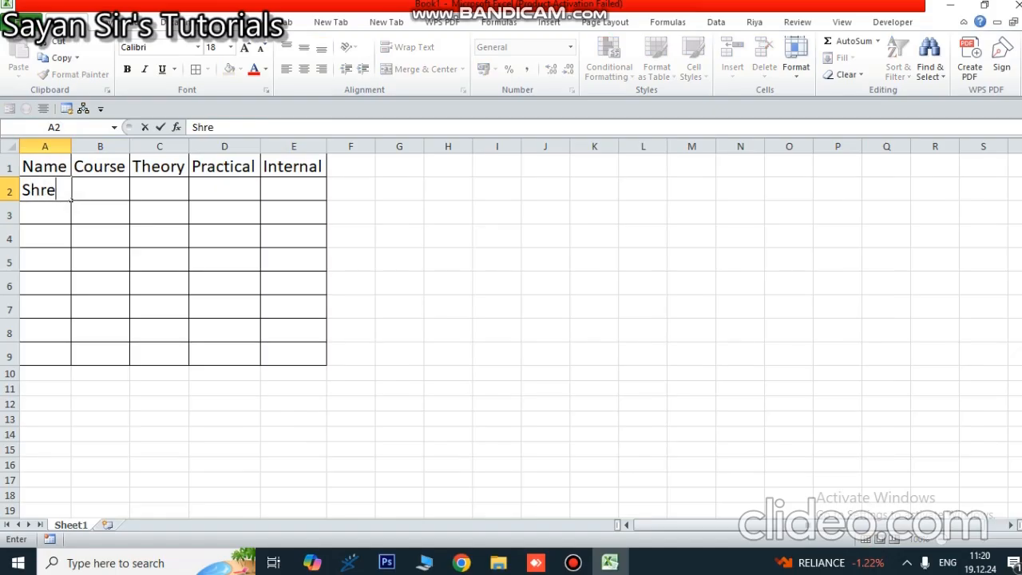
pyautogui.write('yasi')
pyautogui.press('Return')
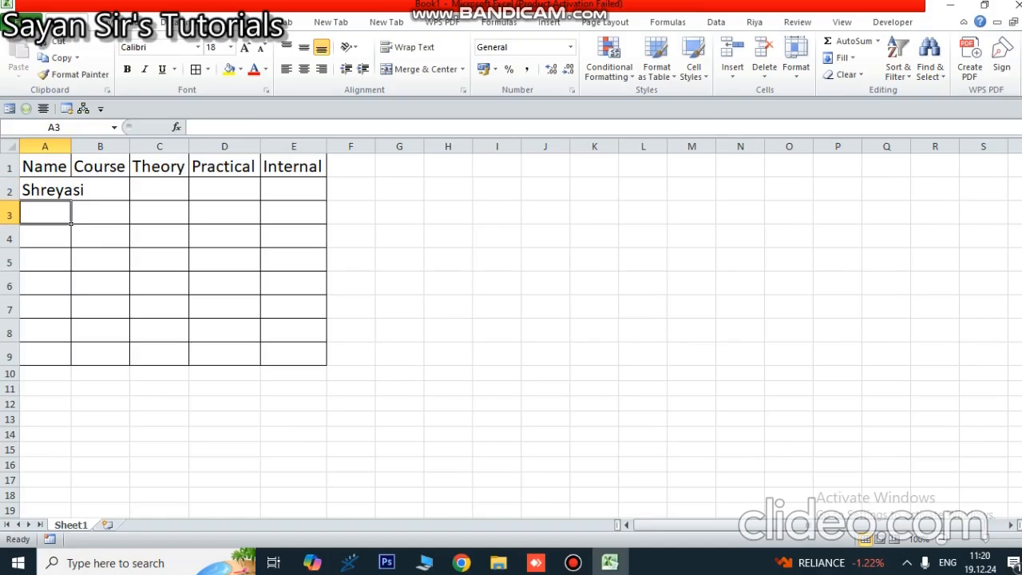
pyautogui.write('Meghna')
pyautogui.press('Return')
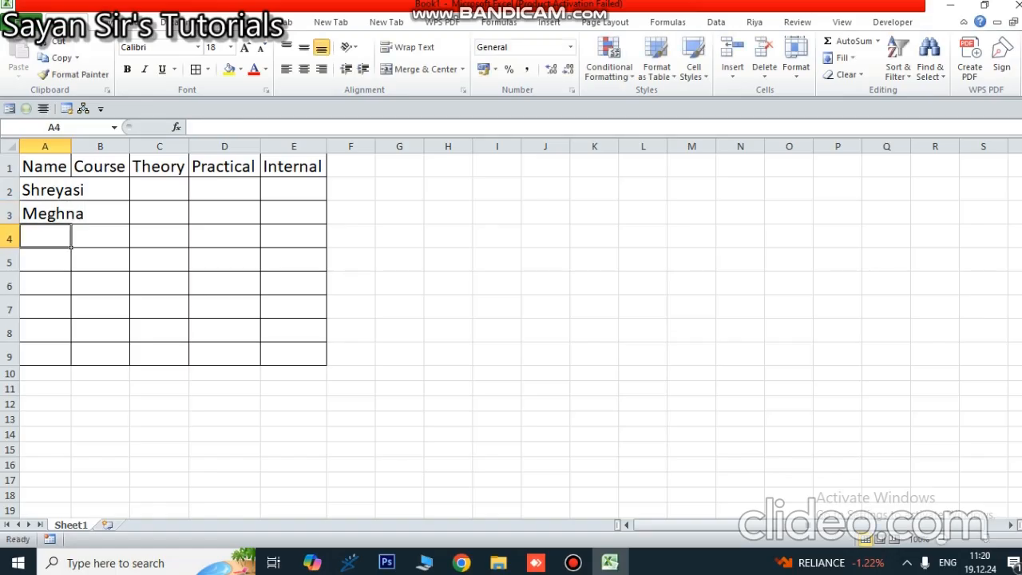
pyautogui.write('Anindita')
pyautogui.press('Return')
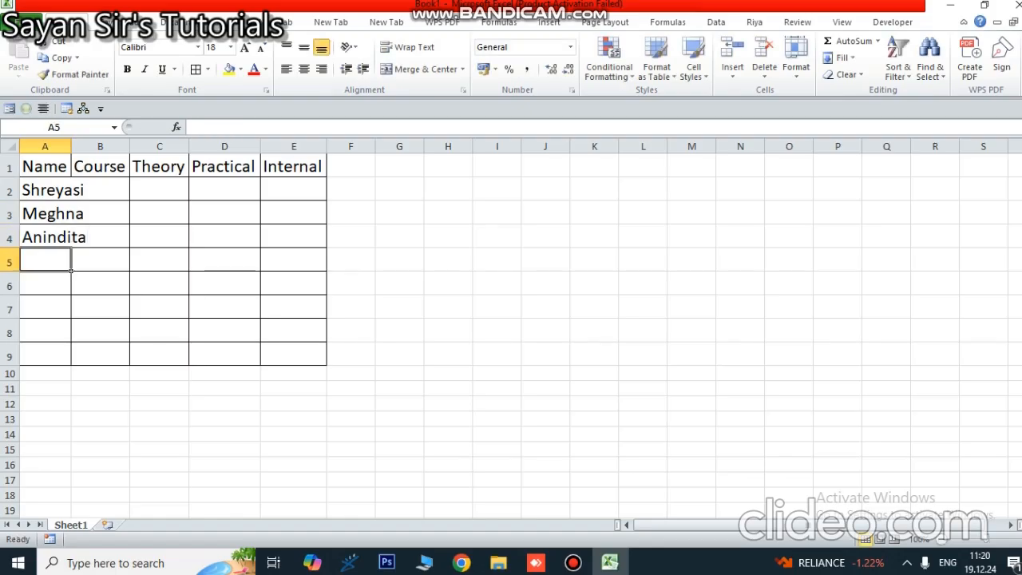
pyautogui.write('A')
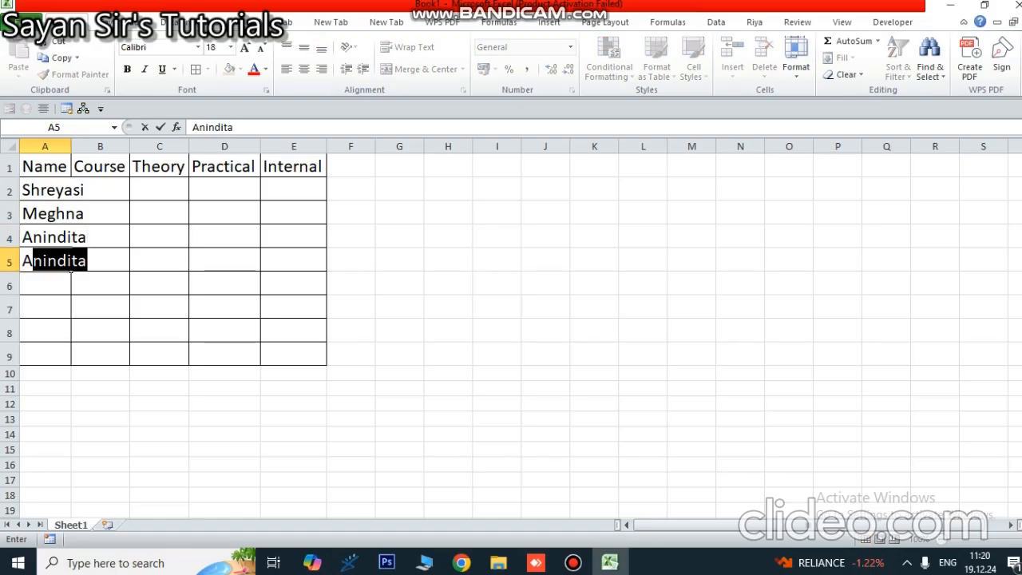
pyautogui.write('parna')
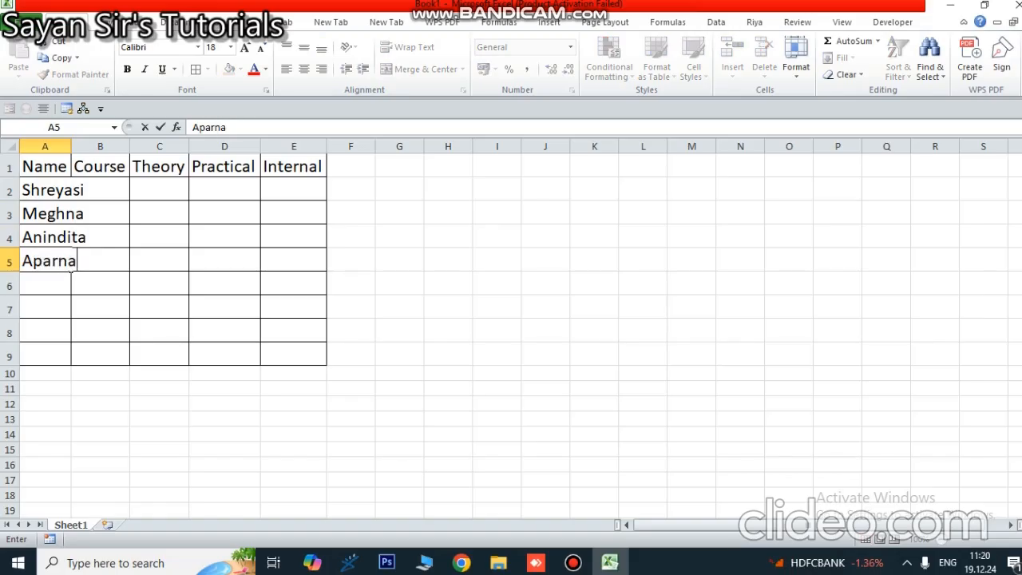
pyautogui.press('Return')
pyautogui.write('T')
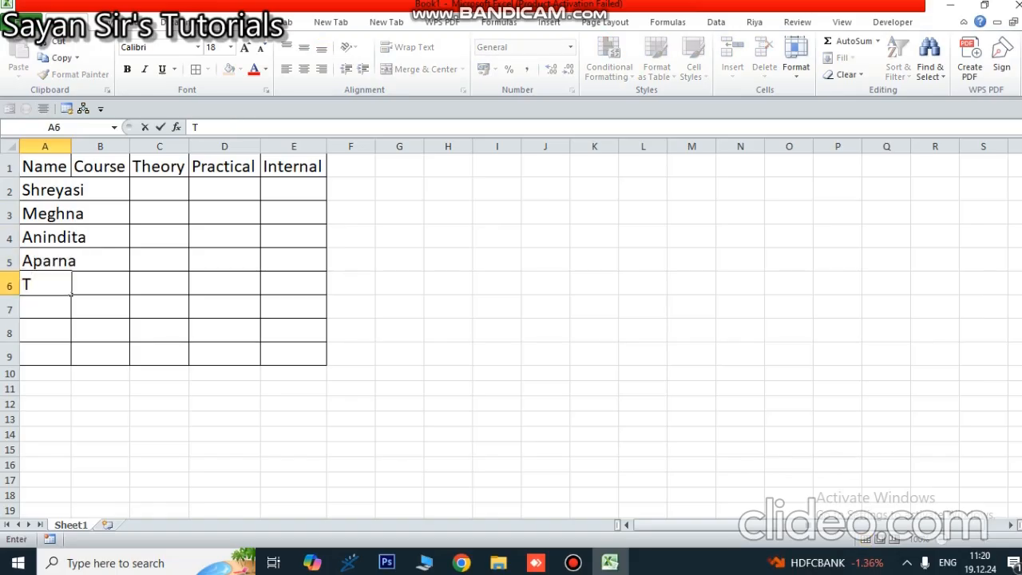
pyautogui.write('iyasa')
pyautogui.press('Return')
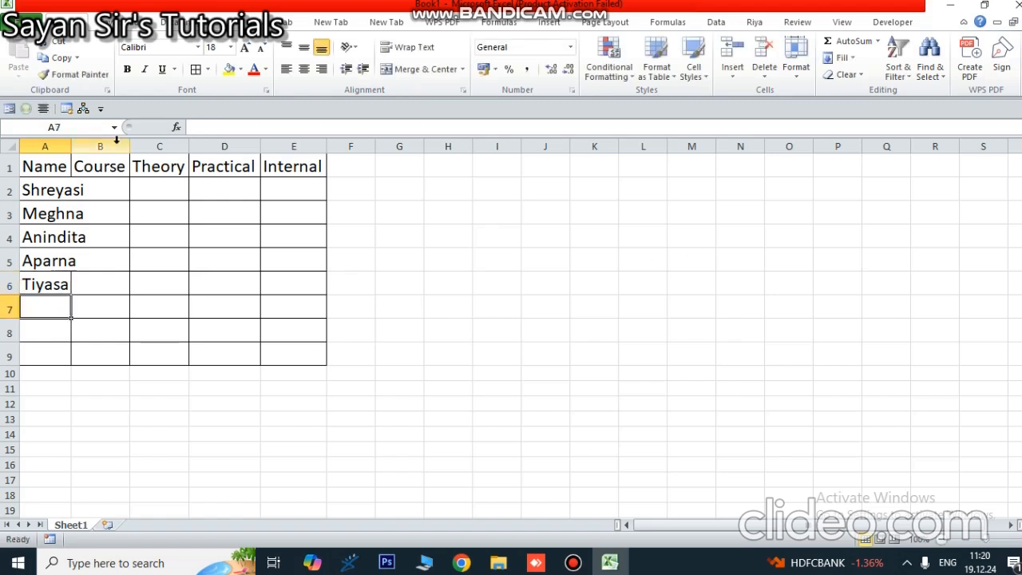
# Step: Correct the spelling of the student's name in A2 and autofit column A to the names
pyautogui.click(52, 190)
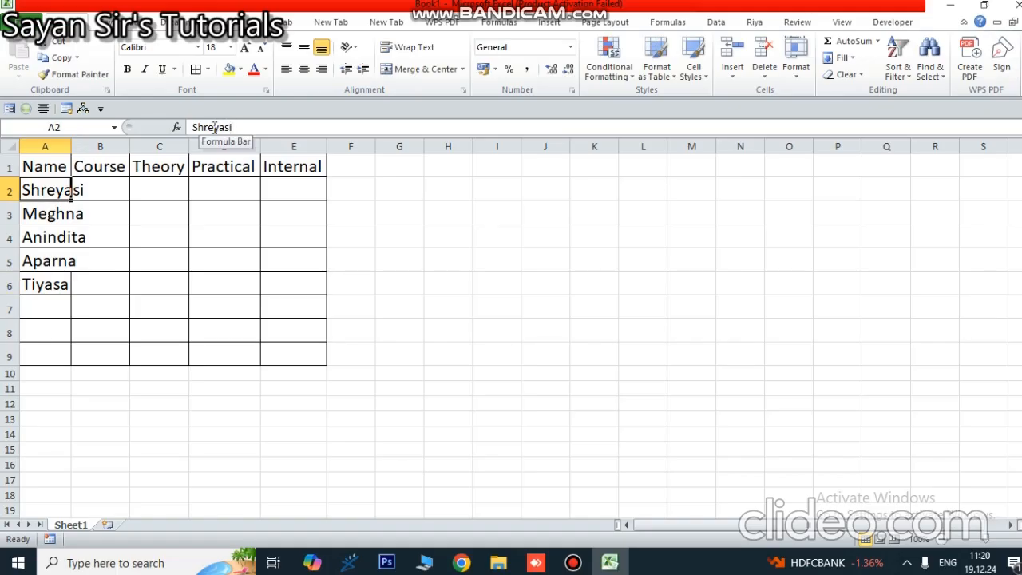
pyautogui.click(219, 128)
pyautogui.press('BackSpace')
pyautogui.write('os')
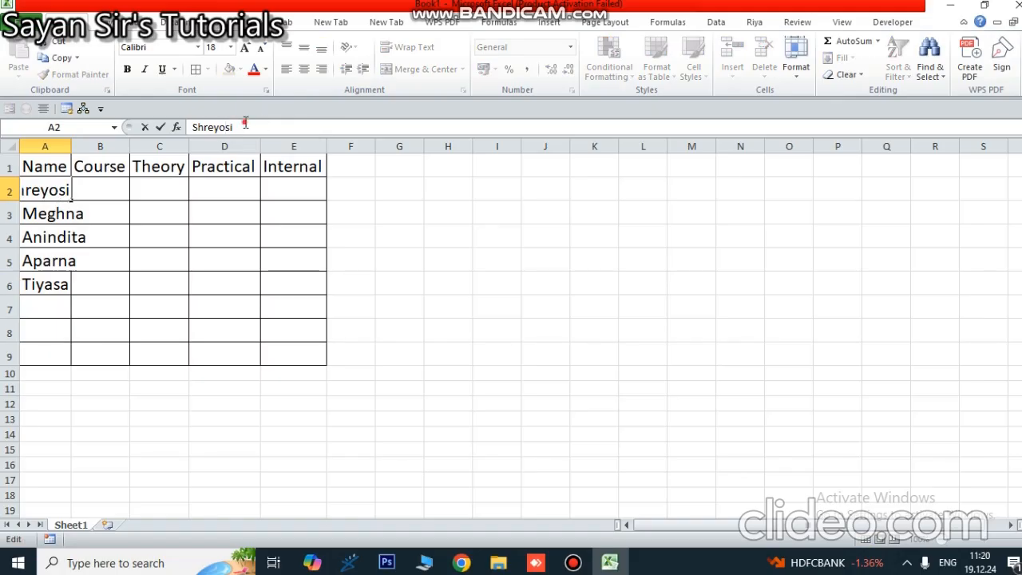
pyautogui.write('ree')
pyautogui.click(158, 278)
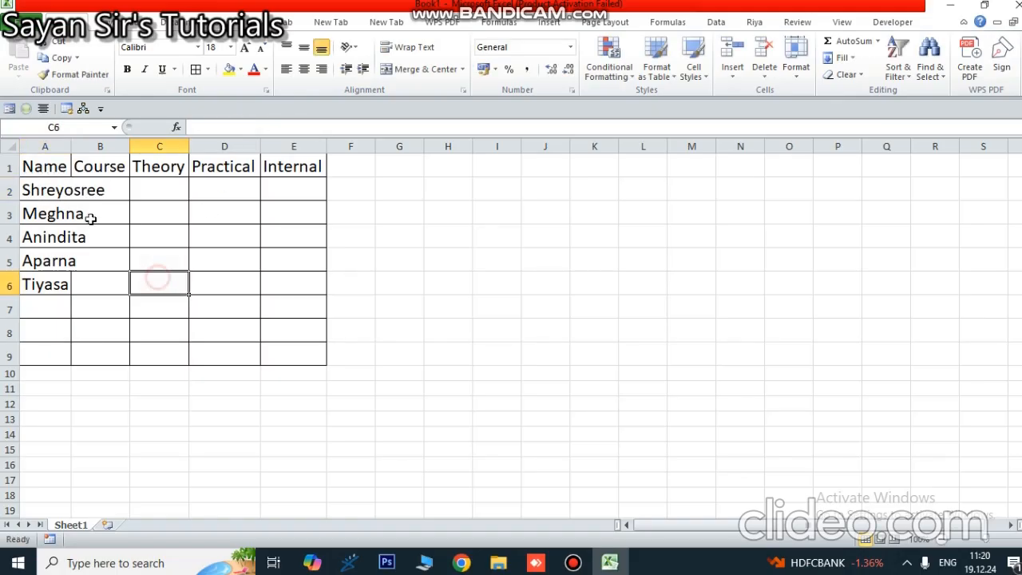
pyautogui.doubleClick(71, 146)
# Step: Enter three more students' first names in cells A7 to A9, removing the extra letter "h" from the name in A9
pyautogui.click(56, 302)
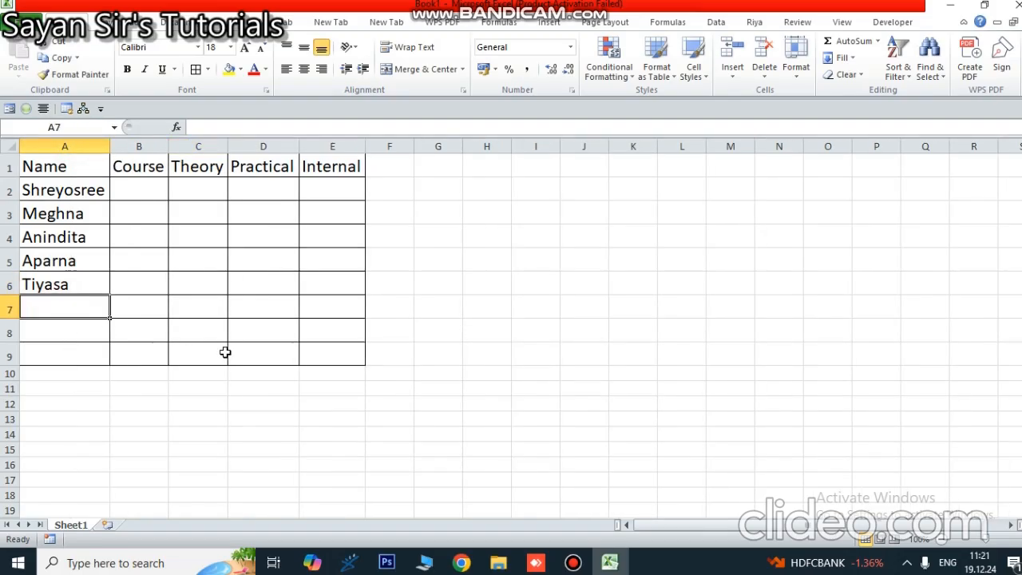
pyautogui.write('Samprit')
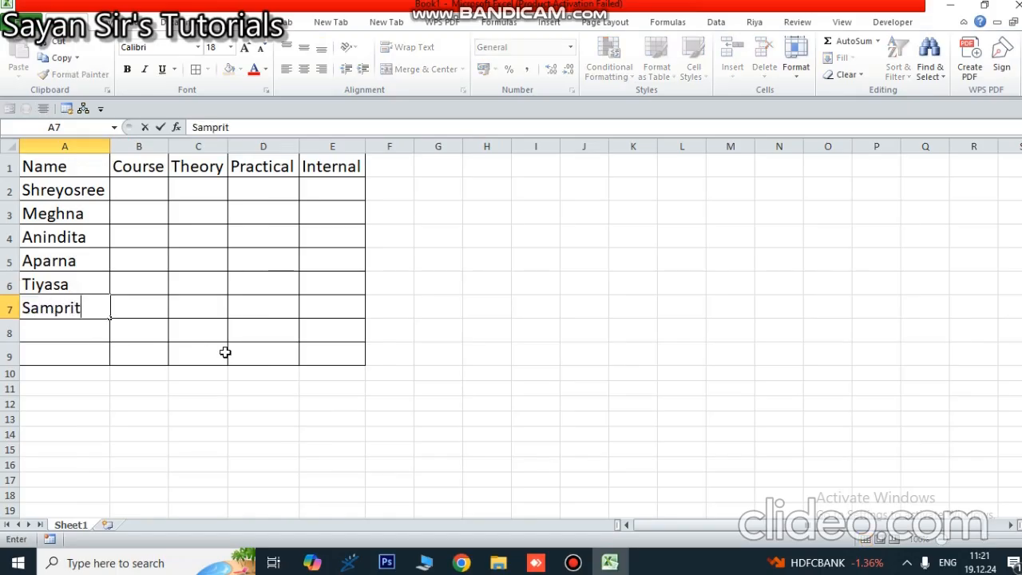
pyautogui.click(95, 334)
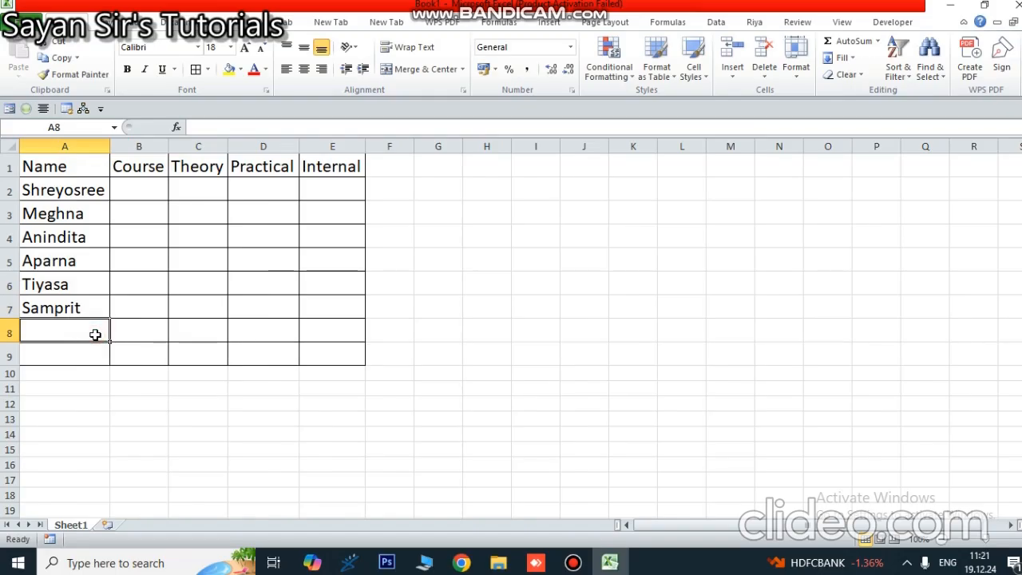
pyautogui.write('S')
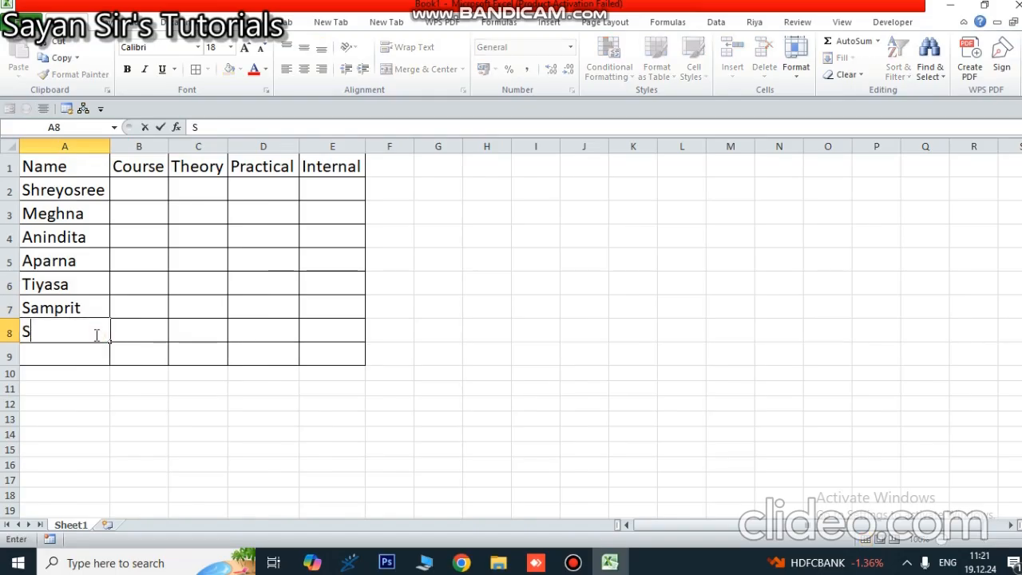
pyautogui.write('ubrata')
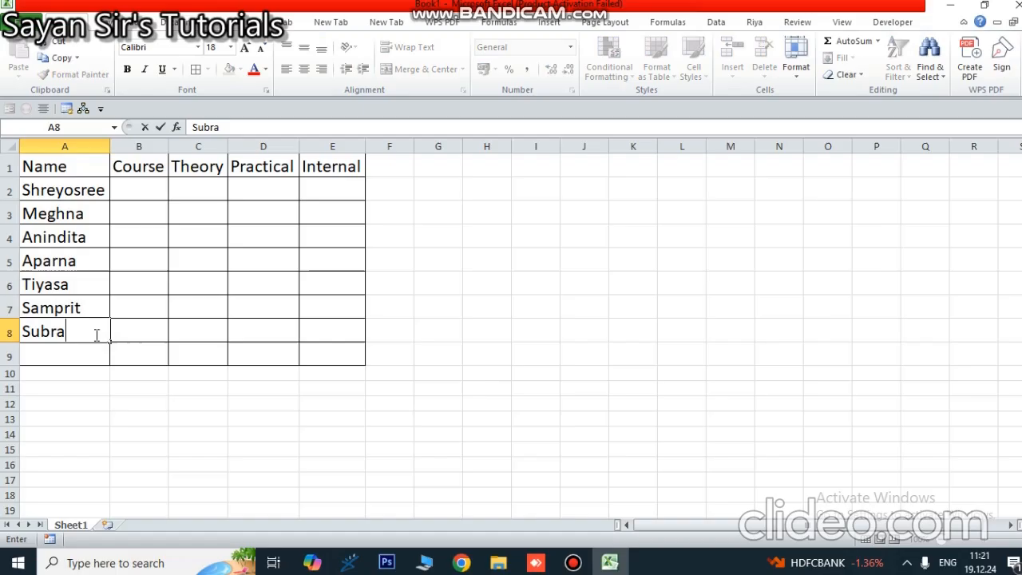
pyautogui.click(51, 357)
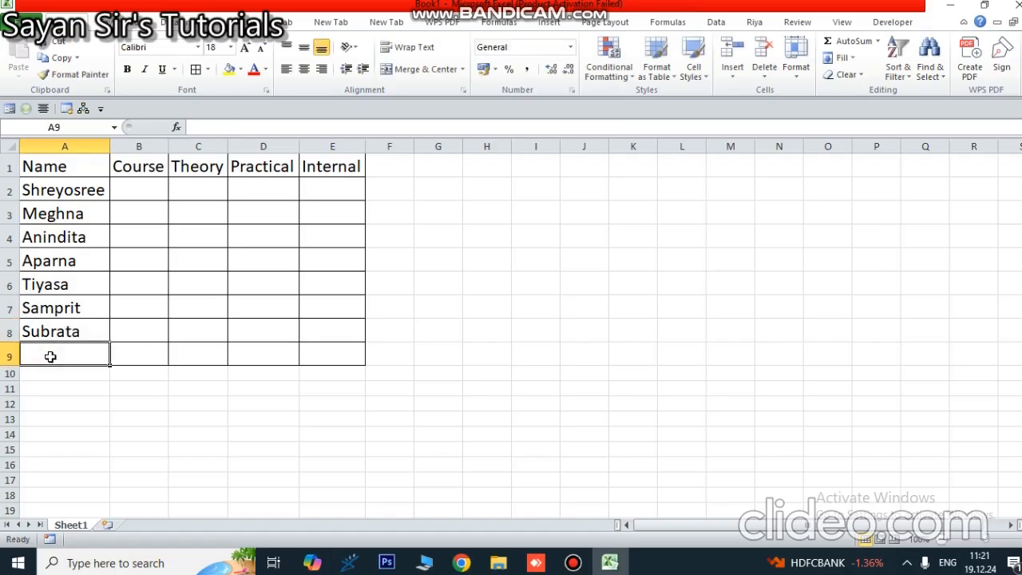
pyautogui.write('Sus')
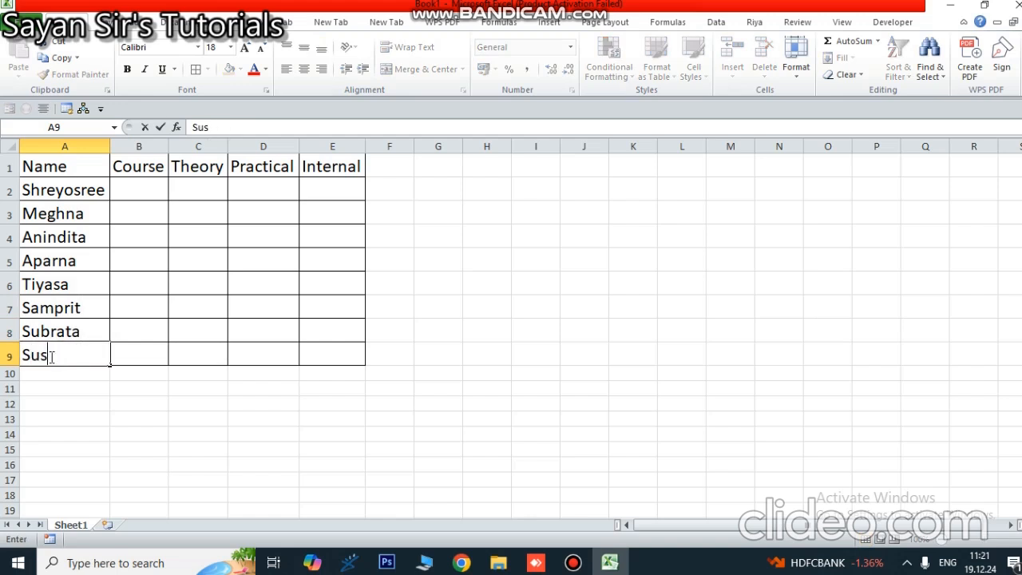
pyautogui.write('hmita')
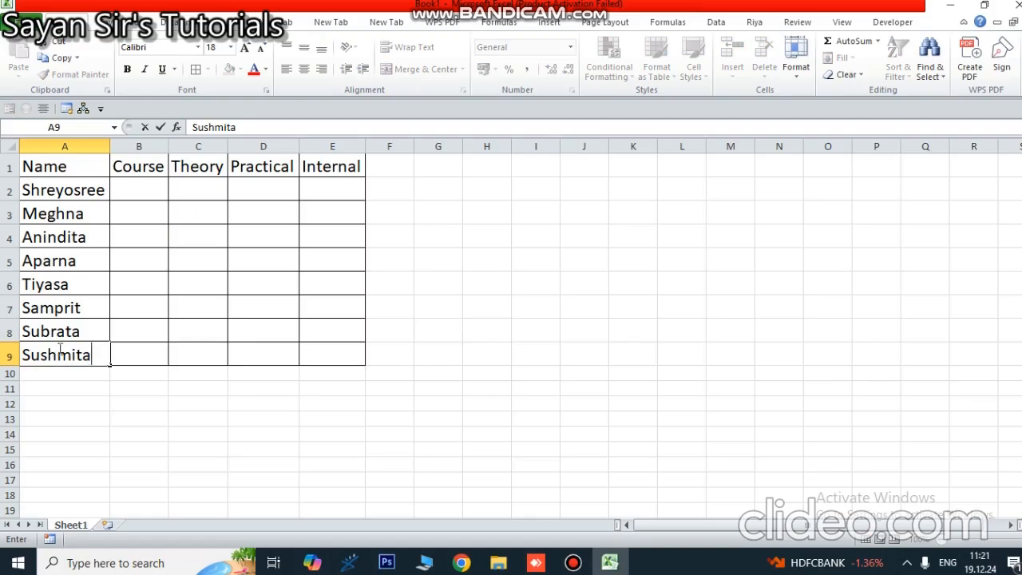
pyautogui.click(56, 359)
pyautogui.press('BackSpace')
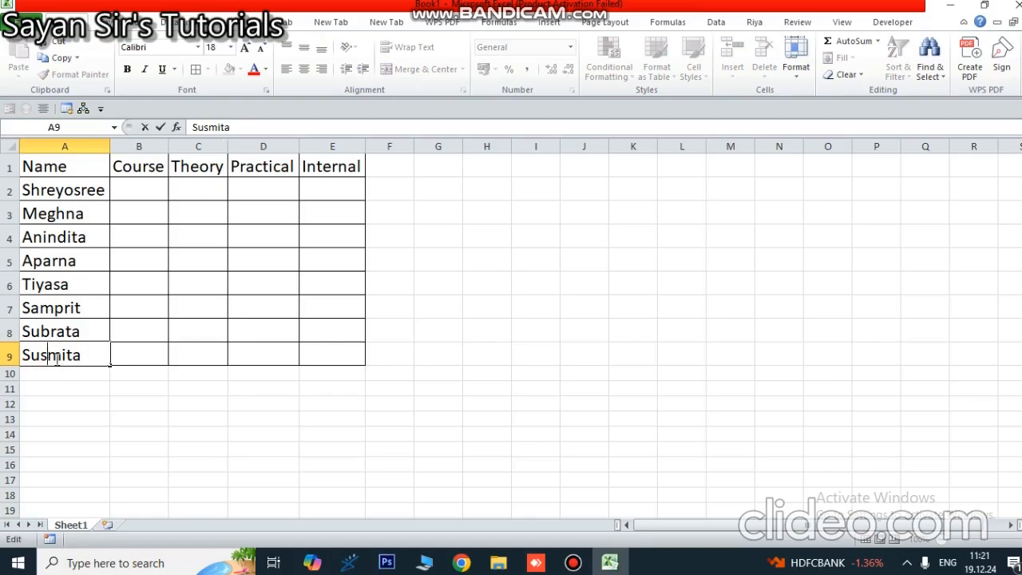
# Step: Enter two more students' first names in cells A10 and A11 of the Name column
pyautogui.press('Return')
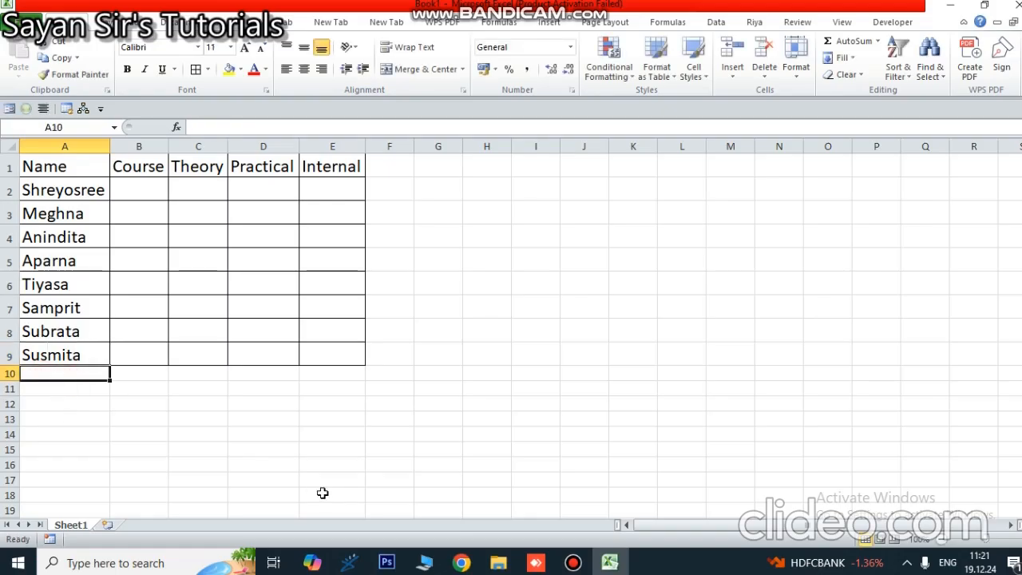
pyautogui.write('Pramila')
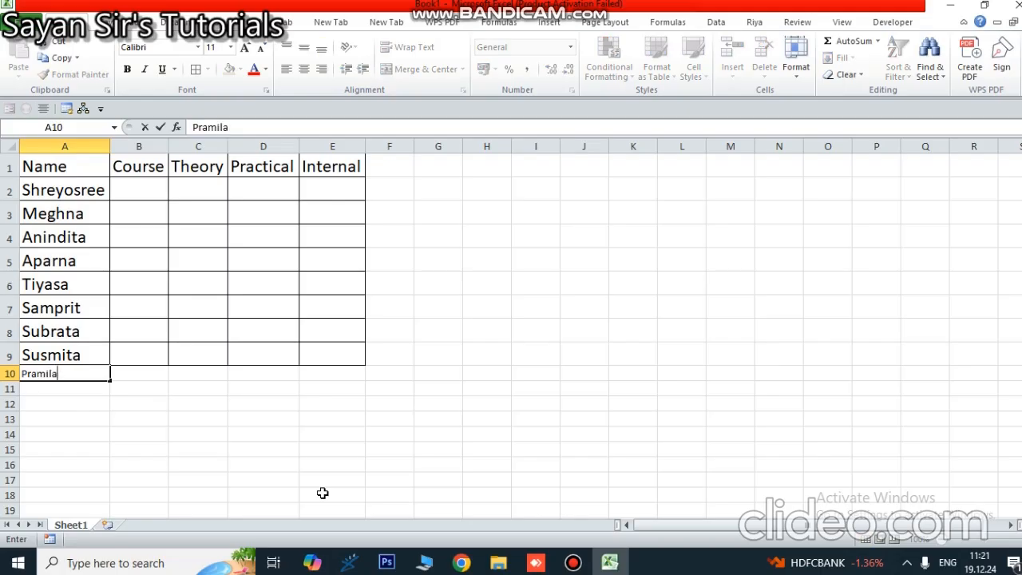
pyautogui.press('Return')
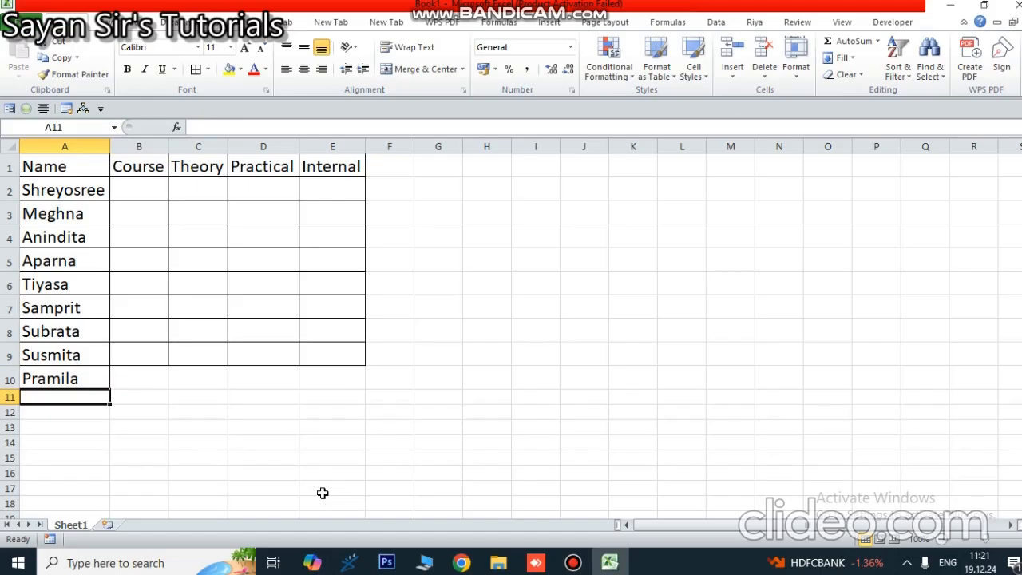
pyautogui.write('Rudra')
pyautogui.press('Return')
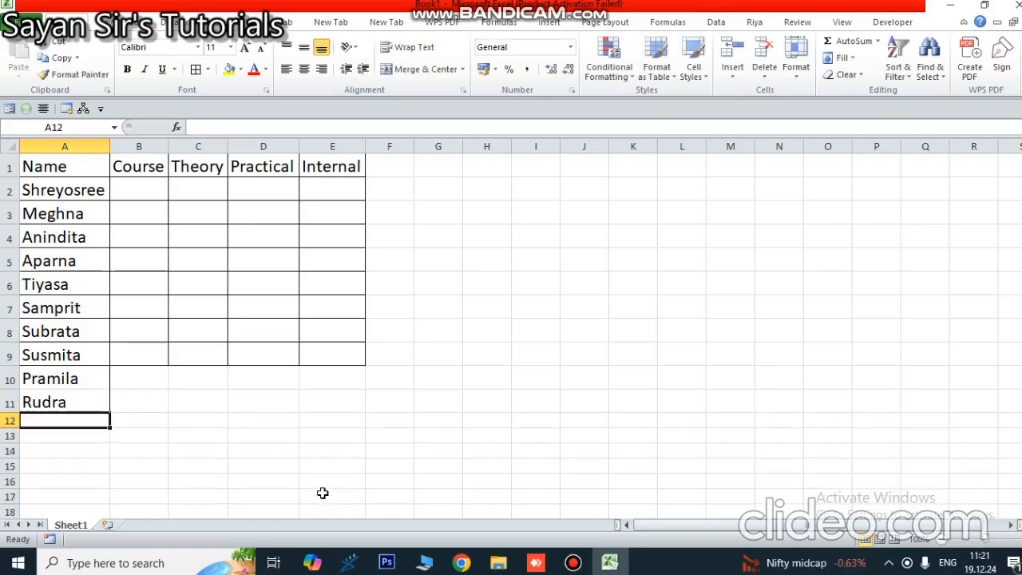
# Step: Enter another student's first name in A12, correcting its spelling, and enter the same name in A13
pyautogui.write('Sreejit')
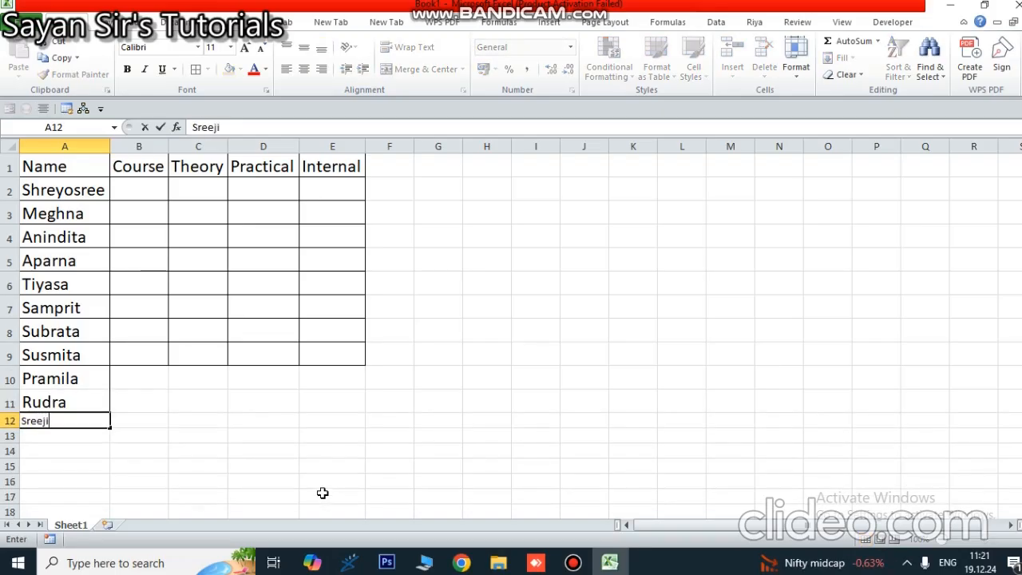
pyautogui.press('BackSpace')
pyautogui.press('BackSpace')
pyautogui.press('BackSpace')
pyautogui.write('ji')
pyautogui.press('Return')
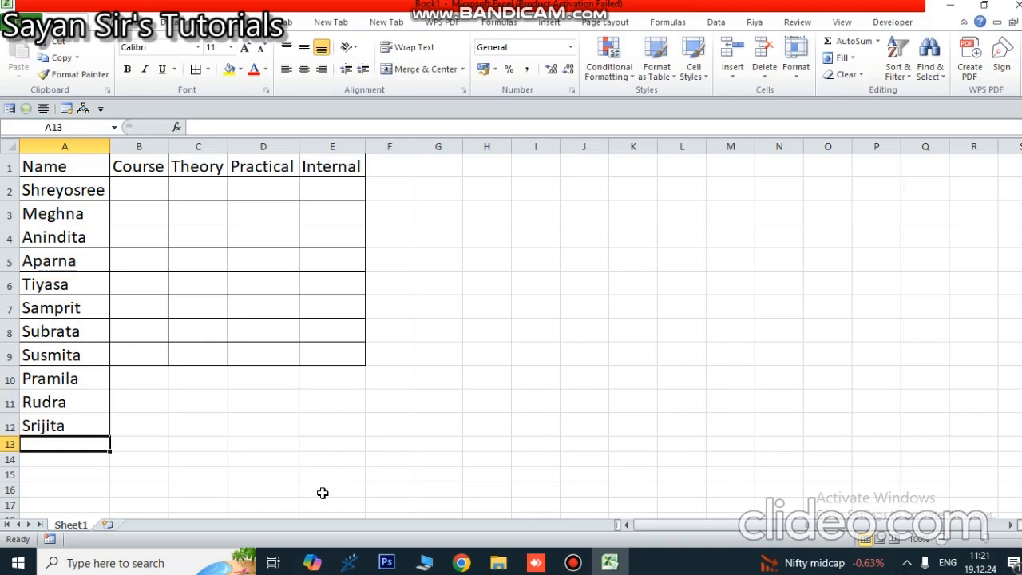
pyautogui.write('Sri')
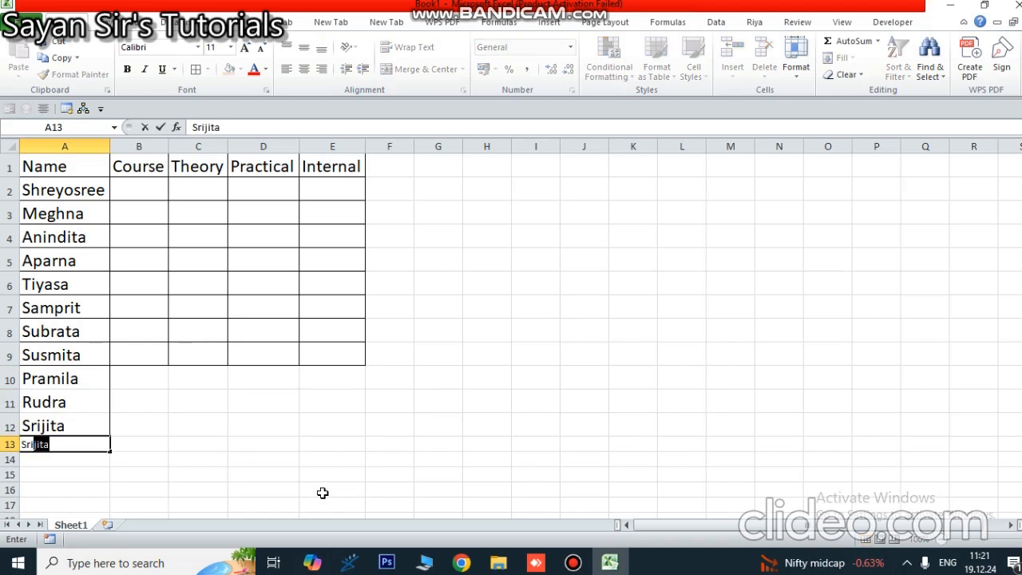
pyautogui.write('jita')
pyautogui.press('Return')
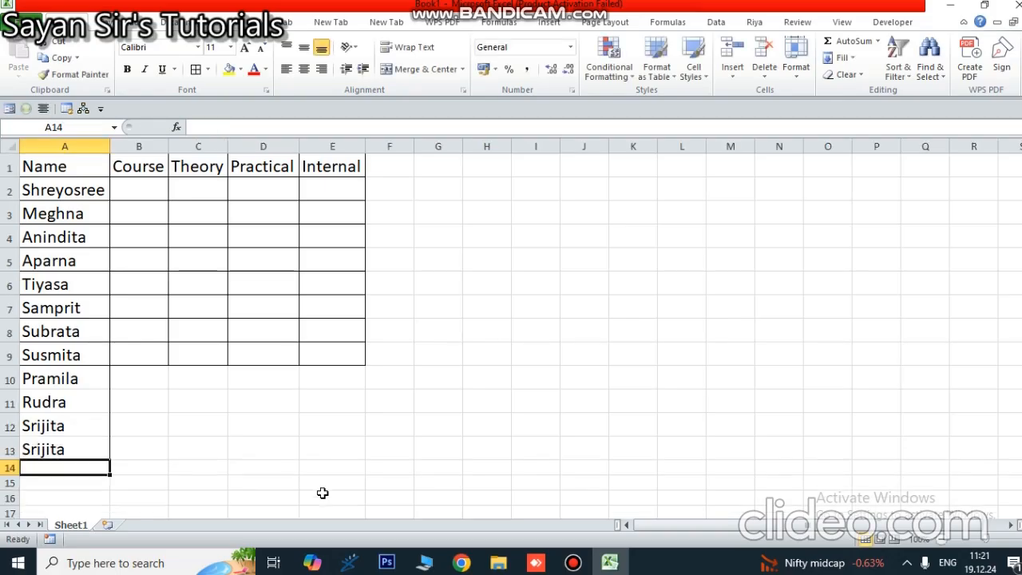
# Step: Apply all borders to the whole table range A1:E13
pyautogui.click(55, 160)
pyautogui.moveTo(55, 160); pyautogui.dragTo(317, 441)
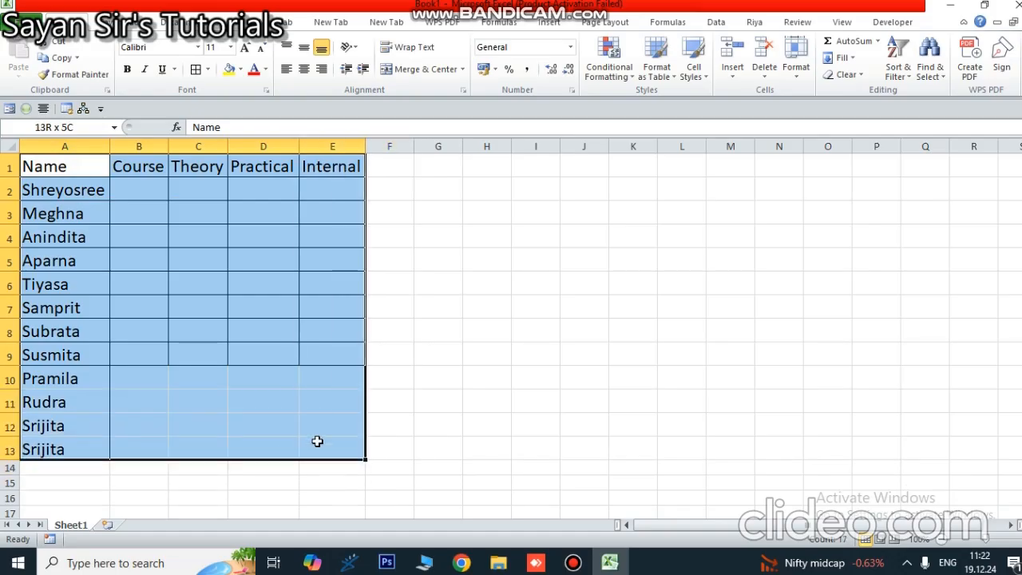
pyautogui.click(195, 68)
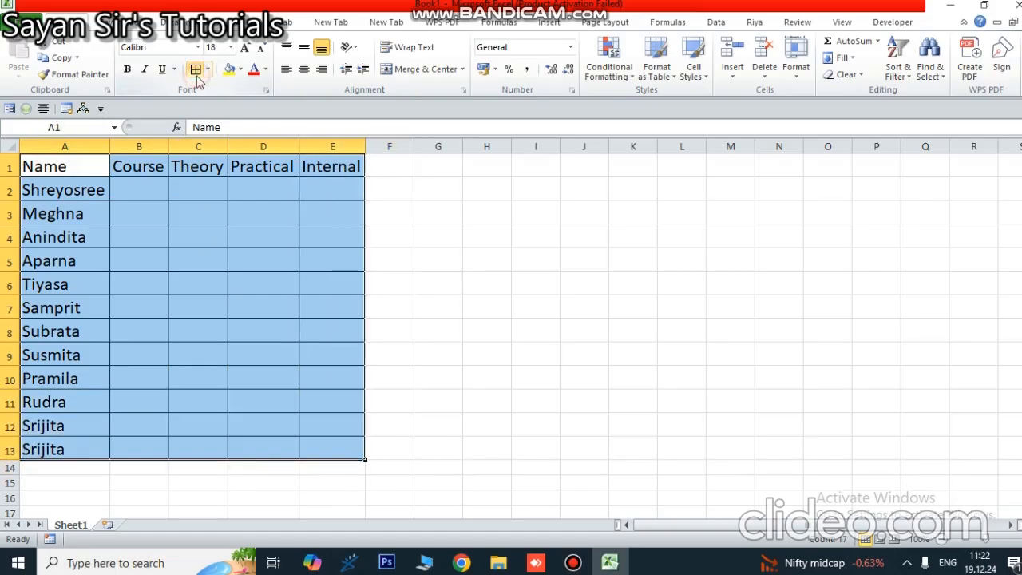
# Step: Enter GenAI as the course in cell B2
pyautogui.click(128, 189)
pyautogui.write('GEN')
pyautogui.press('BackSpace')
pyautogui.press('BackSpace')
pyautogui.write('enAI')
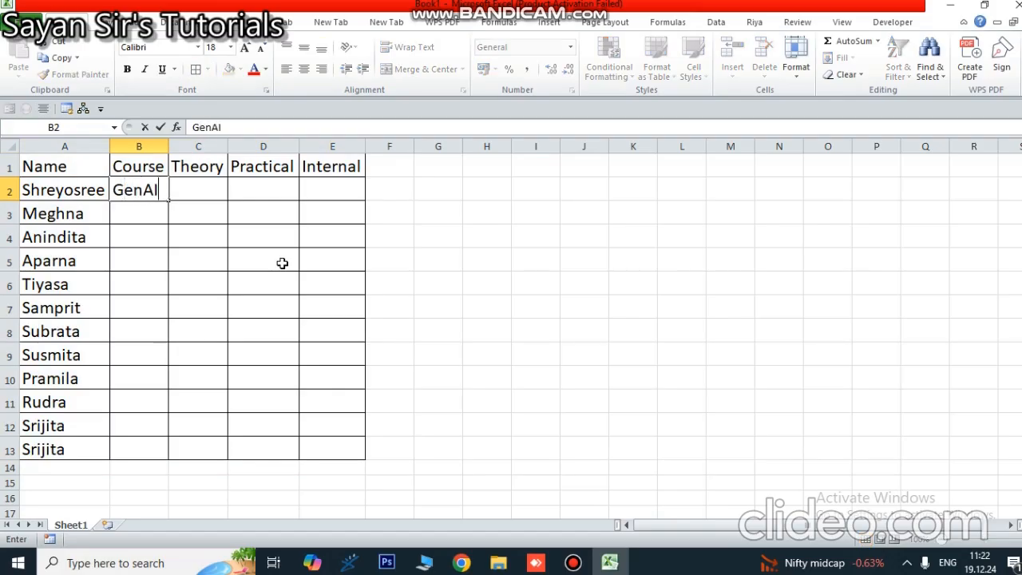
pyautogui.click(282, 263)
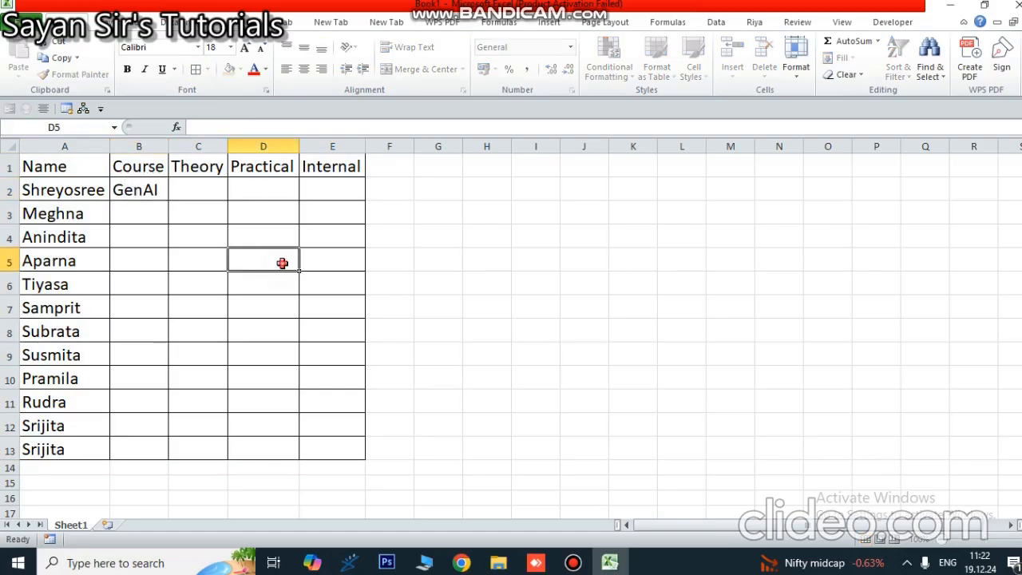
# Step: Fill the GenAI course from B2 down to B9
pyautogui.click(144, 195)
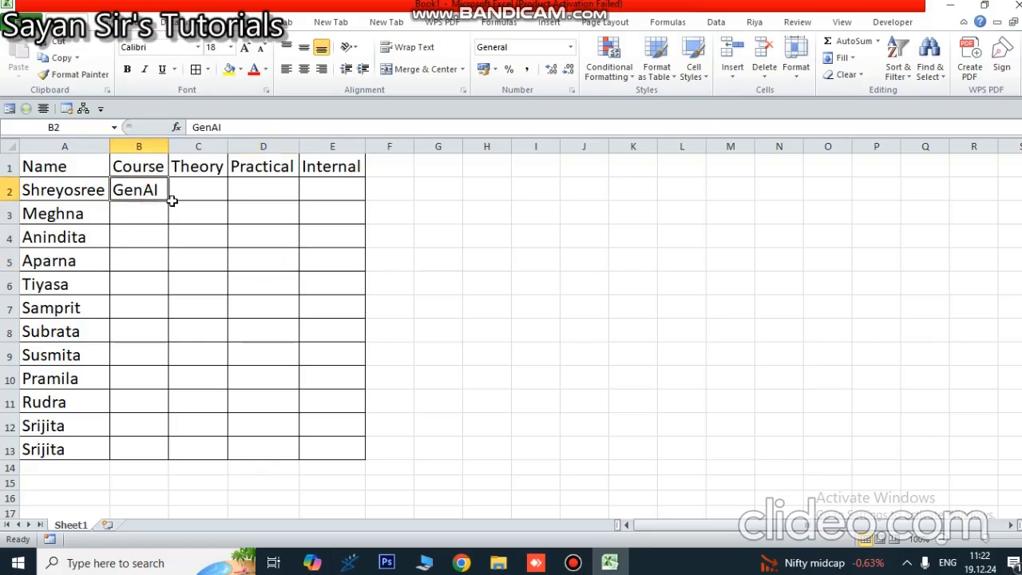
pyautogui.moveTo(172, 201); pyautogui.dragTo(160, 340)
pyautogui.click(148, 354)
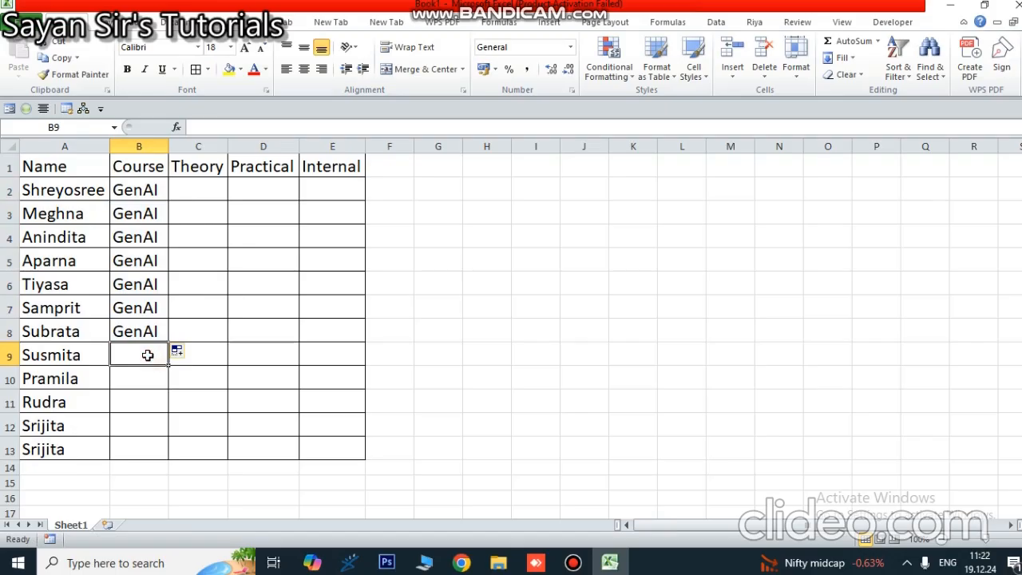
pyautogui.click(128, 335)
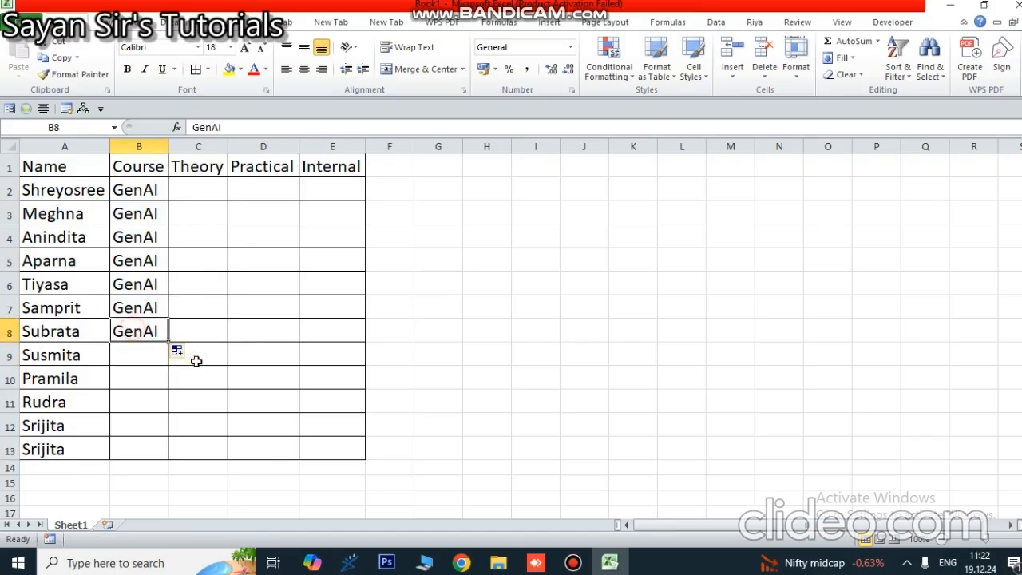
pyautogui.moveTo(162, 338); pyautogui.dragTo(171, 365)
# Step: Enter Hospital Management as the course in B10 and Paramedical in B11
pyautogui.click(147, 381)
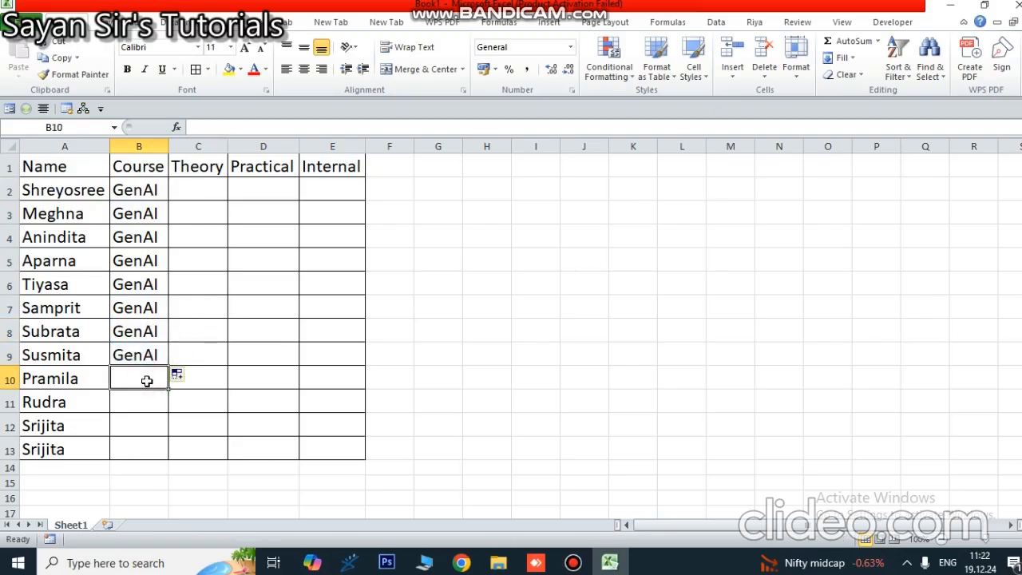
pyautogui.write('Hospital Management')
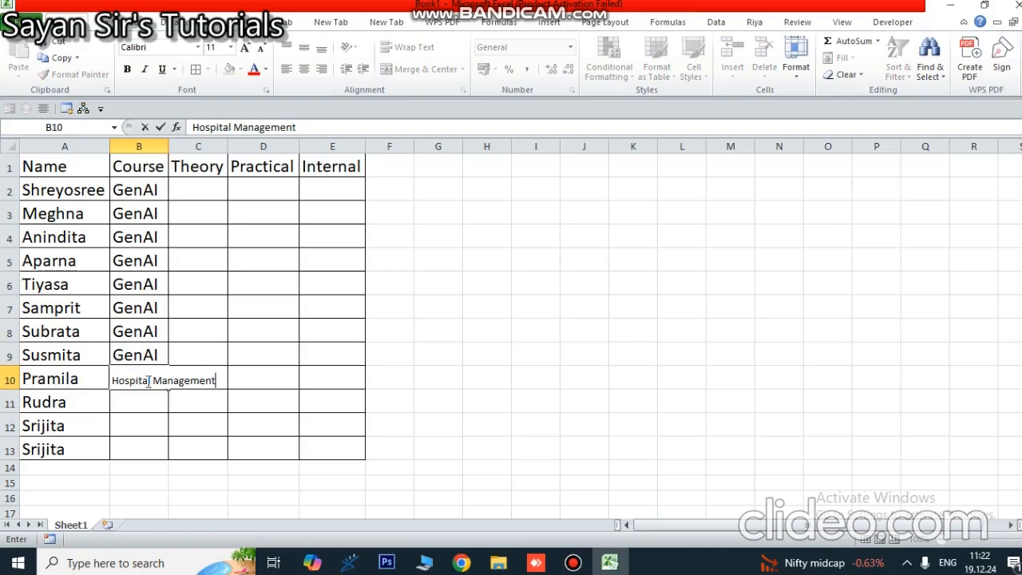
pyautogui.press('Return')
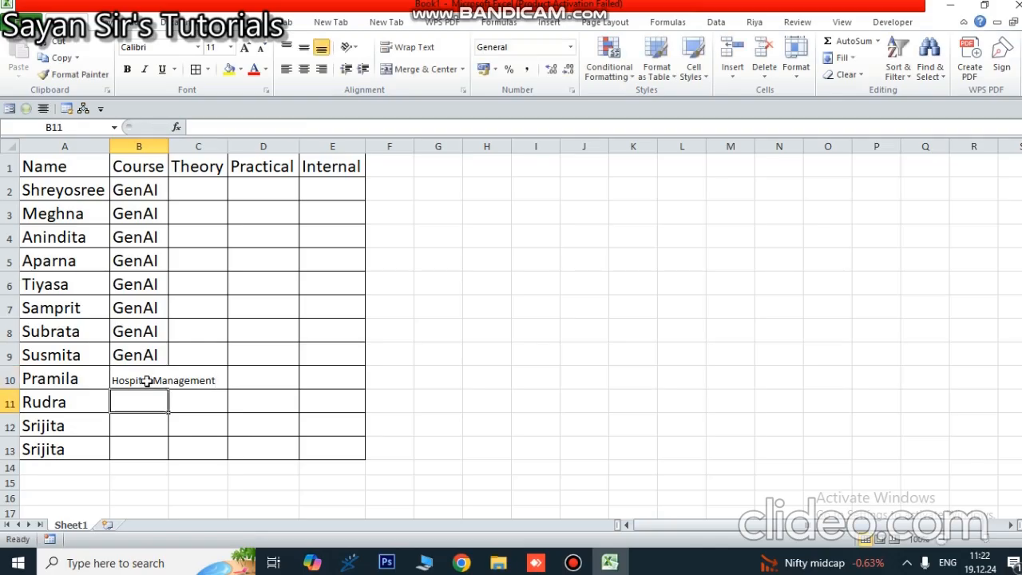
pyautogui.write('Paramedical')
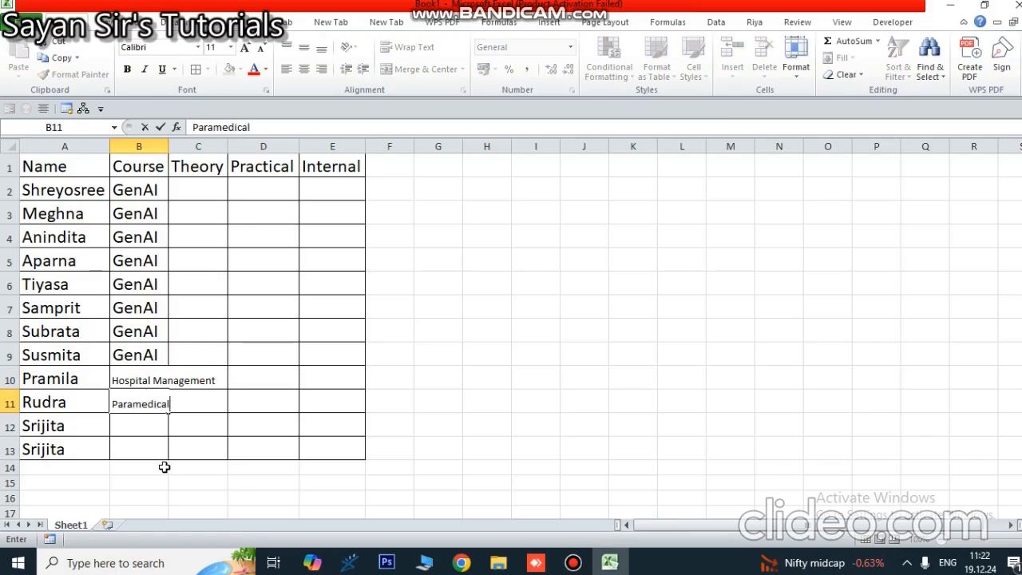
pyautogui.click(163, 467)
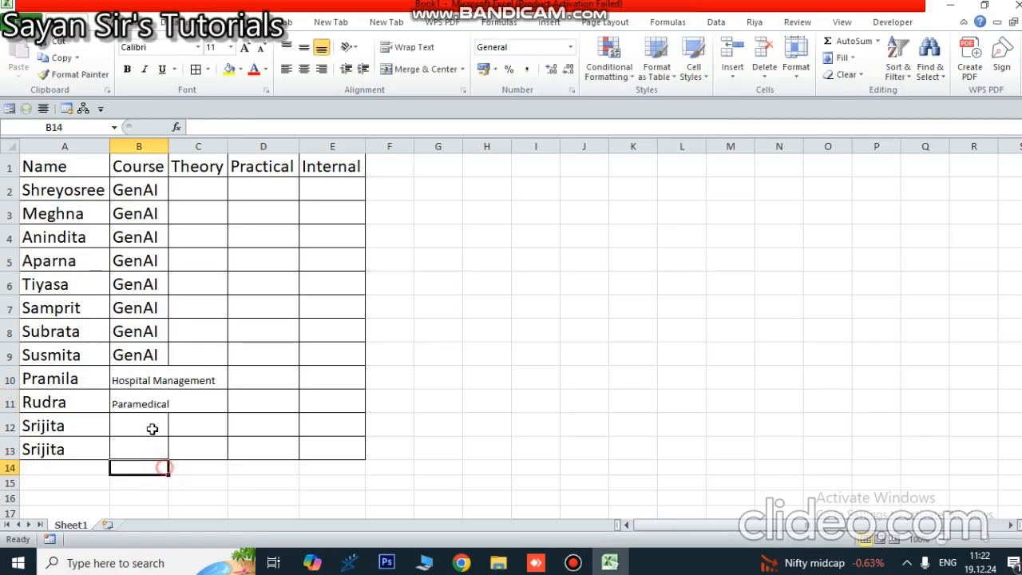
# Step: Fill the Paramedical course from B11 down to B13
pyautogui.click(156, 408)
pyautogui.moveTo(167, 413); pyautogui.dragTo(170, 455)
pyautogui.click(224, 358)
# Step: Copy the formatting of B2 onto B10:B13 and autofit column B to the course names
pyautogui.click(131, 192)
pyautogui.click(76, 74)
pyautogui.moveTo(152, 382); pyautogui.dragTo(157, 450)
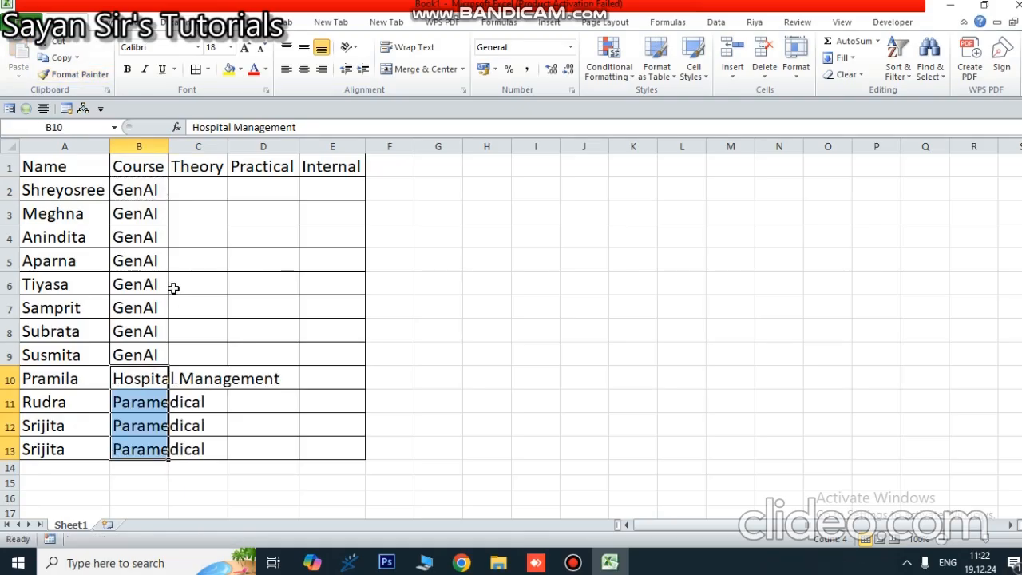
pyautogui.doubleClick(171, 146)
pyautogui.click(279, 214)
# Step: Enter 40 as the first Theory mark in cell C2
pyautogui.click(324, 192)
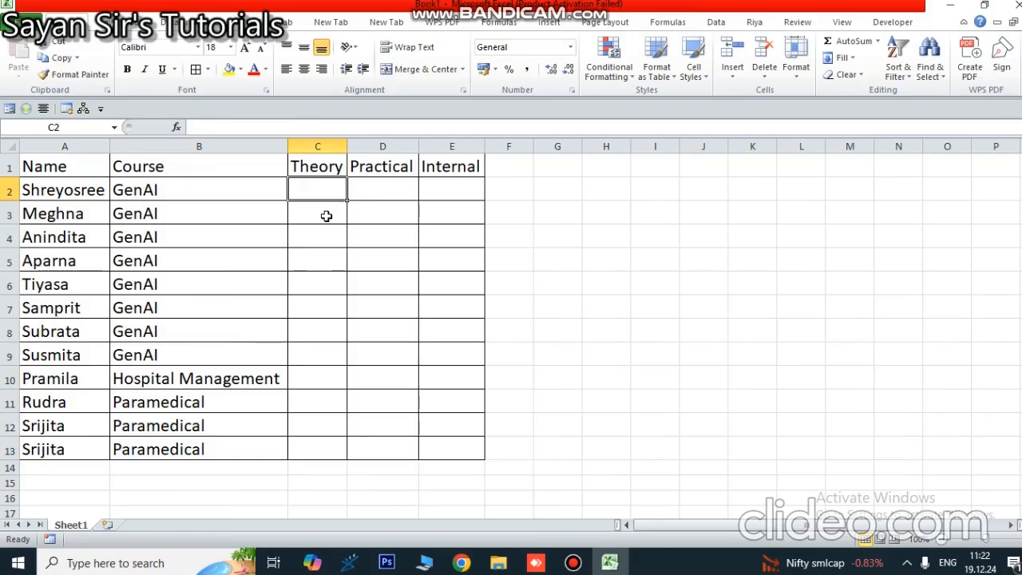
pyautogui.write('40')
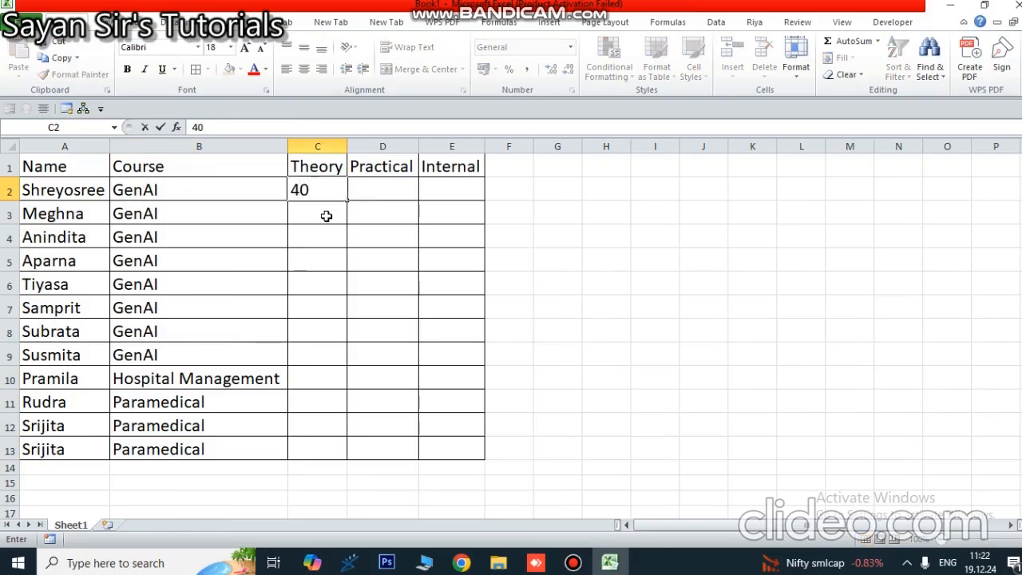
pyautogui.click(372, 209)
# Step: Fill a linear series down the Theory column from C2 in steps of 2, ending at 50 in C7
pyautogui.click(323, 189)
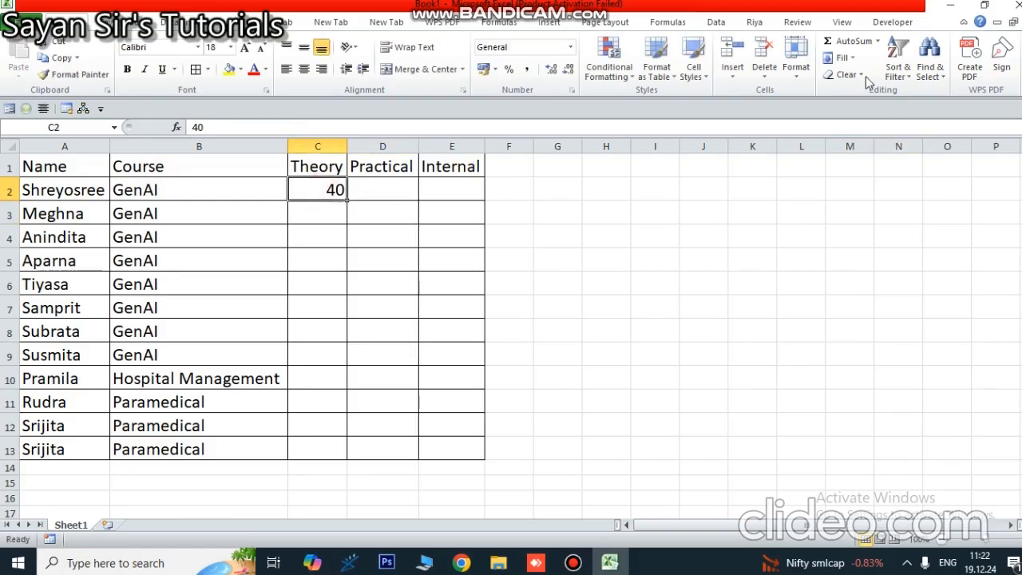
pyautogui.click(843, 59)
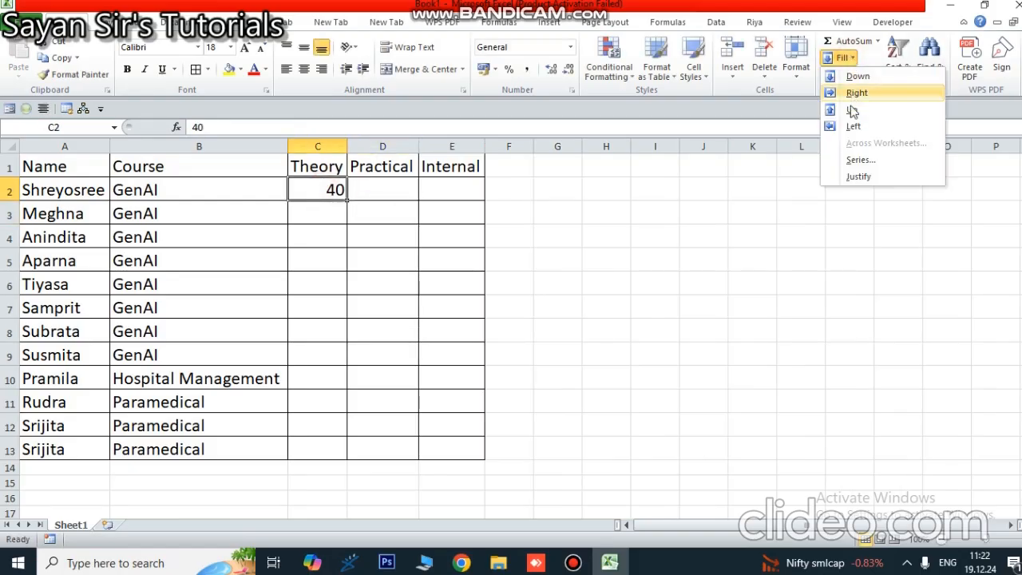
pyautogui.click(859, 160)
pyautogui.click(191, 256)
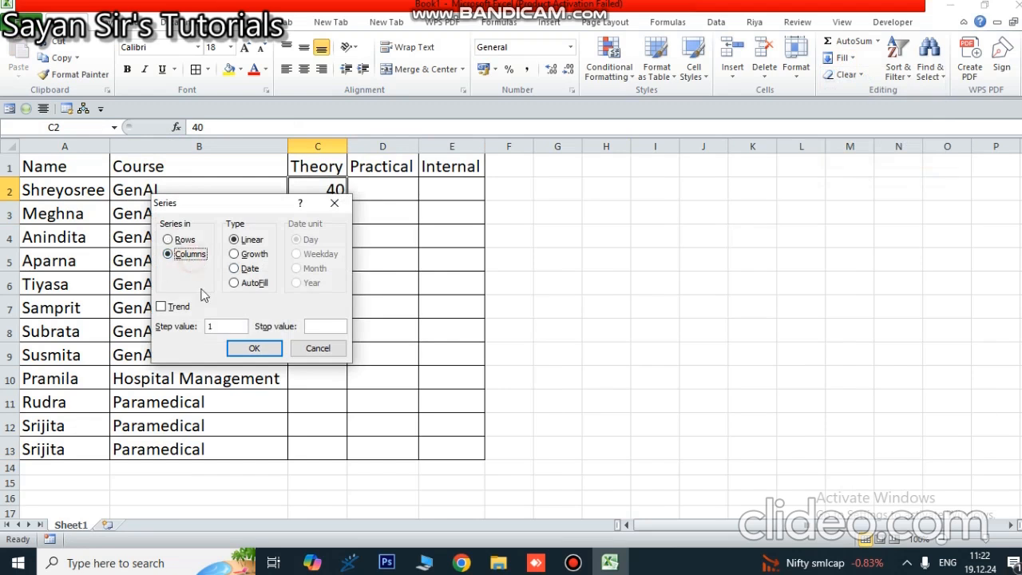
pyautogui.click(220, 321)
pyautogui.click(318, 329)
pyautogui.click(338, 326)
pyautogui.click(254, 348)
# Step: Continue the Theory column from C7 with a linear column series using step value -3 and stop value 25
pyautogui.click(331, 308)
pyautogui.click(842, 58)
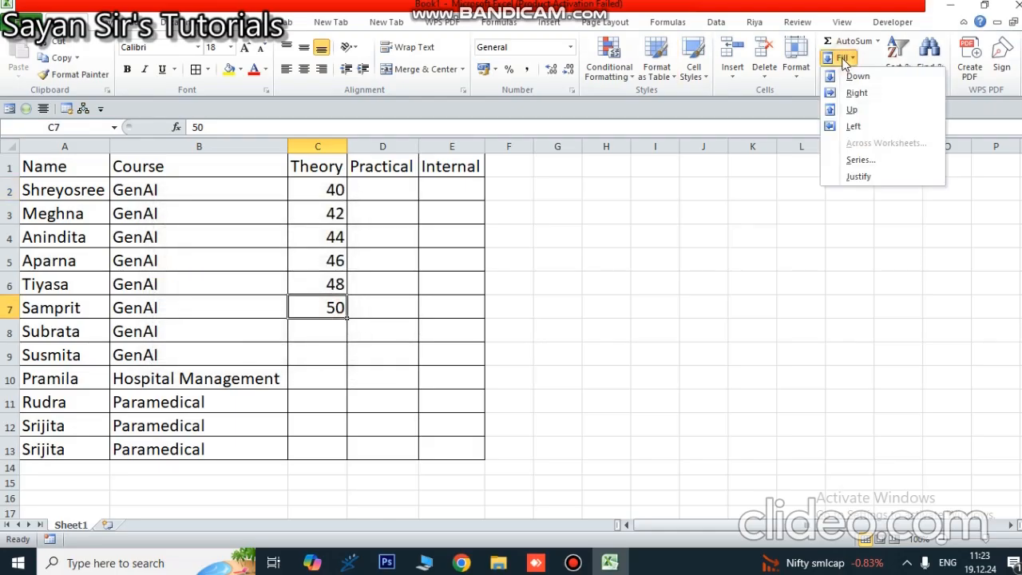
pyautogui.click(860, 160)
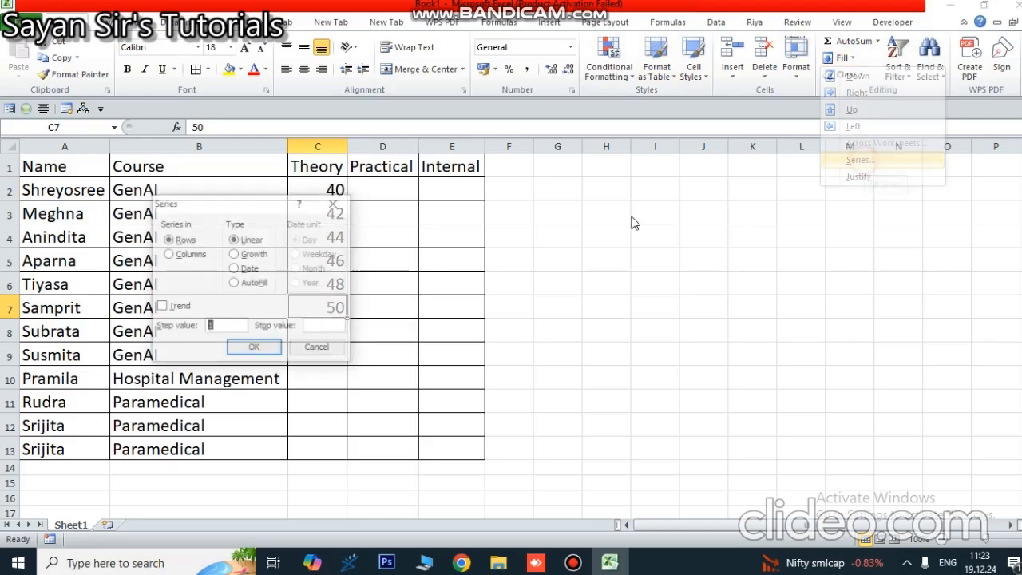
pyautogui.click(167, 254)
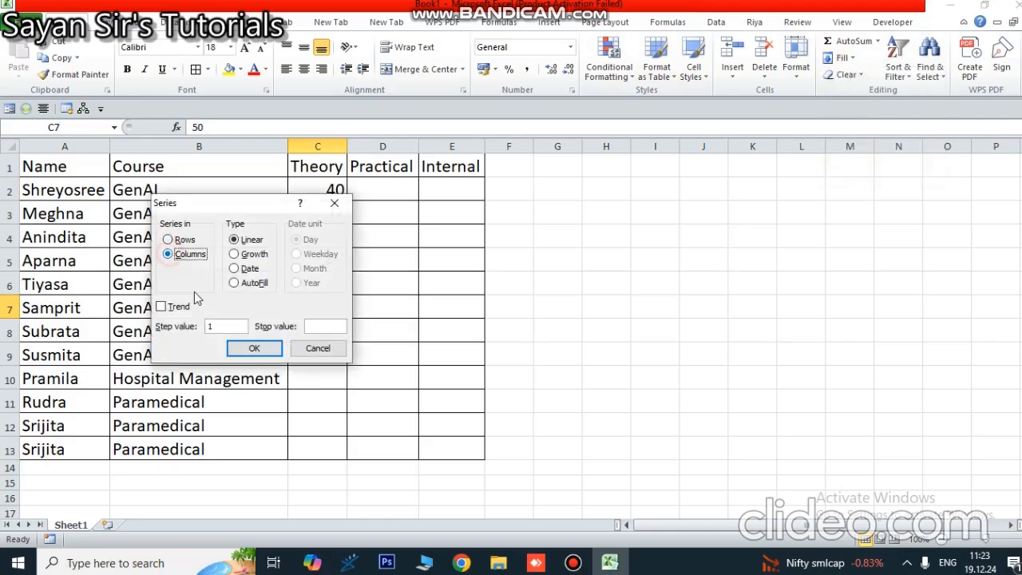
pyautogui.click(219, 329)
pyautogui.write('-3')
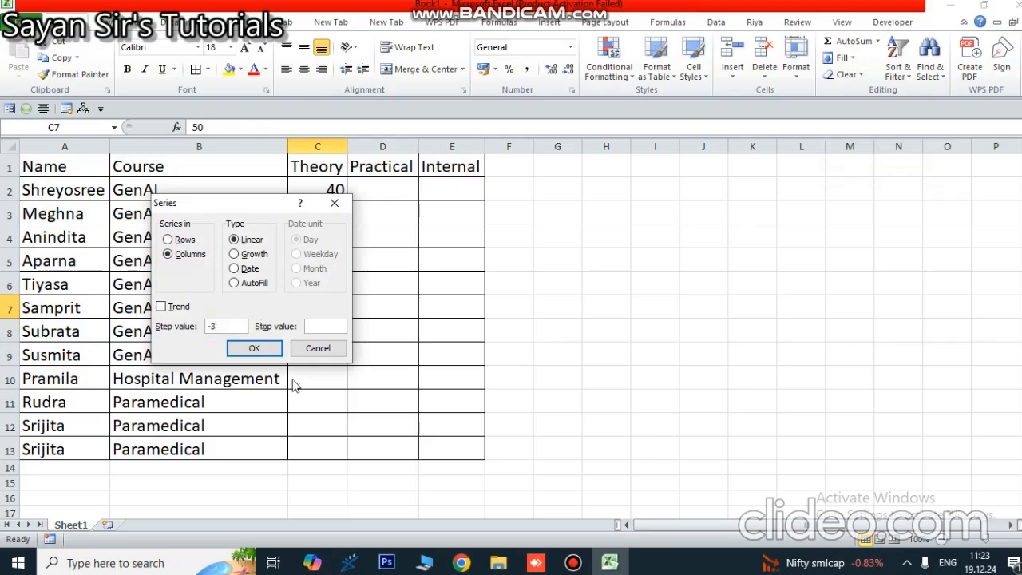
pyautogui.click(318, 325)
pyautogui.write('25')
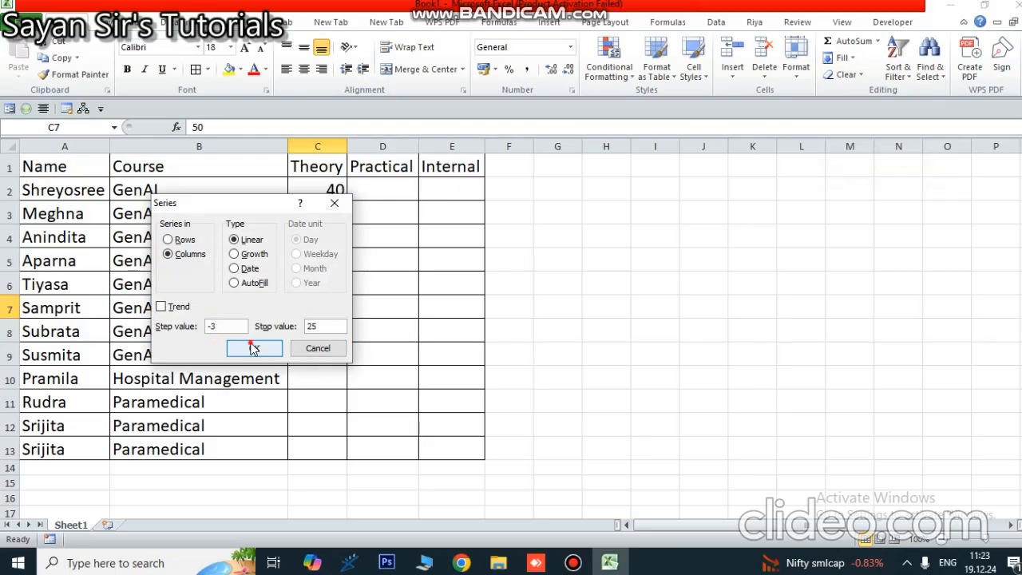
pyautogui.click(239, 347)
pyautogui.click(527, 405)
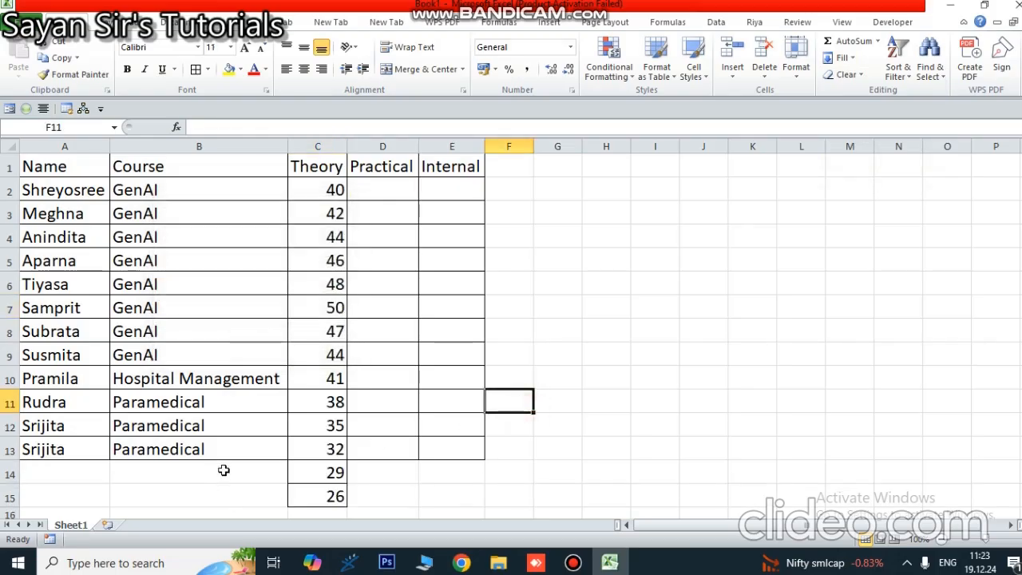
# Step: Clear the surplus Theory marks and borders in C14 and C15 by filling blank cells over them, and select D2
pyautogui.click(223, 471)
pyautogui.moveTo(288, 483); pyautogui.dragTo(414, 471)
pyautogui.click(343, 470)
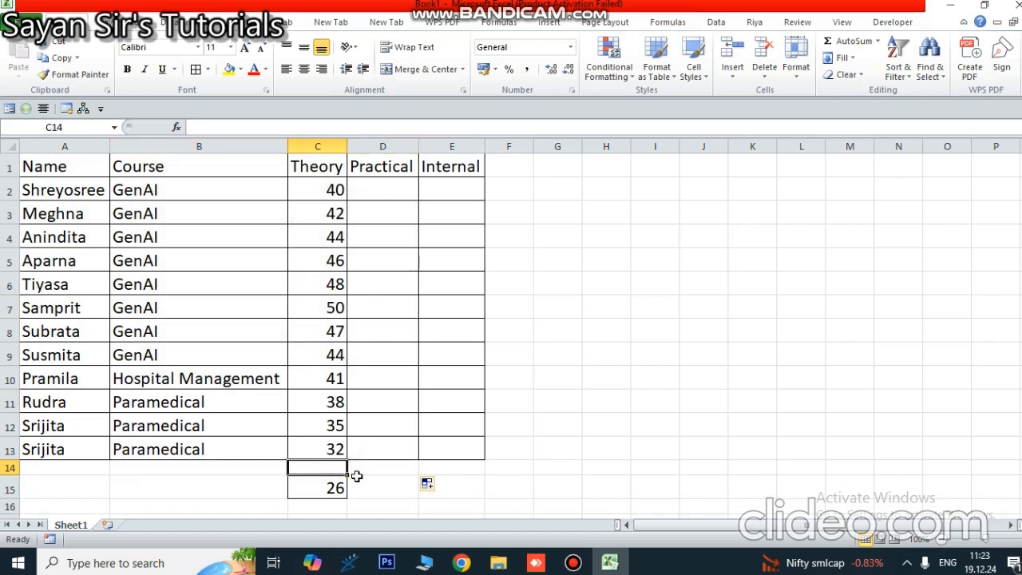
pyautogui.moveTo(347, 473); pyautogui.dragTo(347, 496)
pyautogui.click(450, 482)
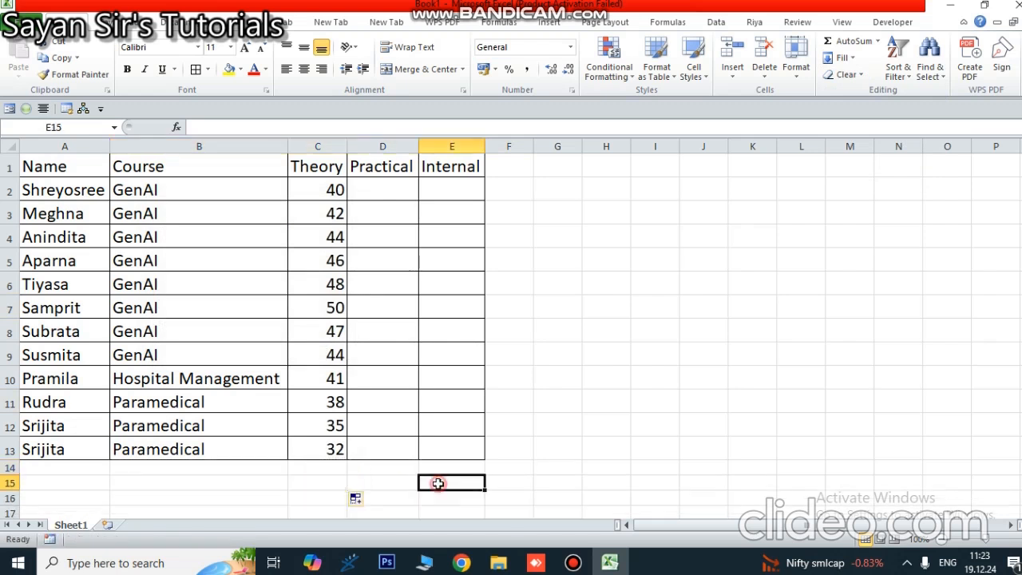
pyautogui.click(374, 190)
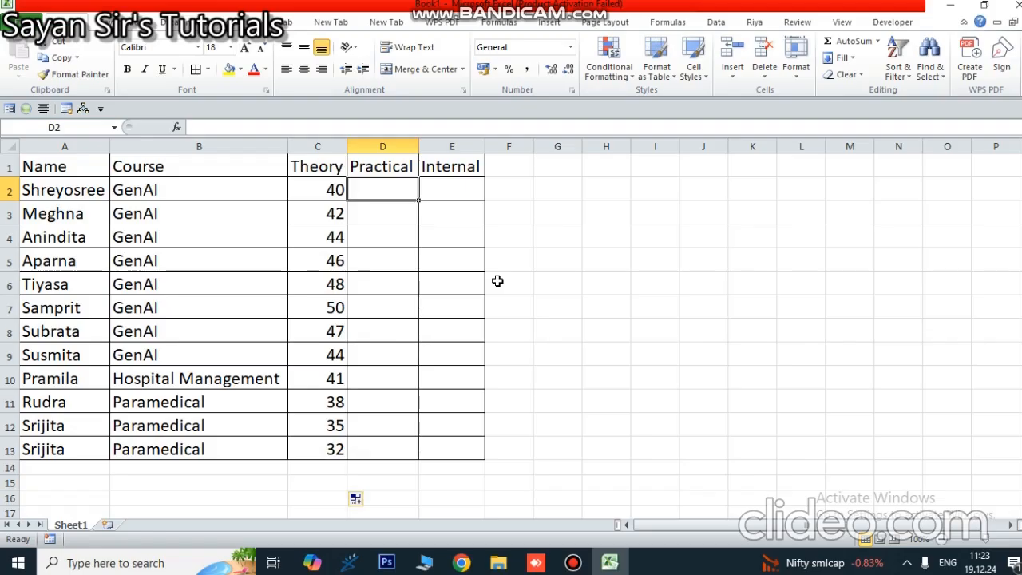
# Step: Enter 35 as the first Practical mark in cell D2
pyautogui.write('35')
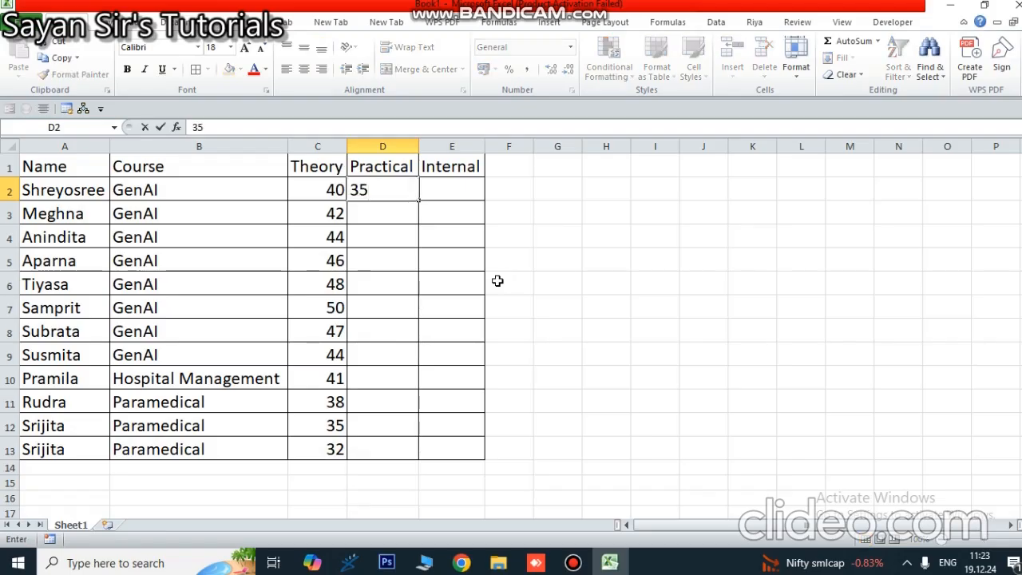
pyautogui.click(496, 280)
pyautogui.click(405, 192)
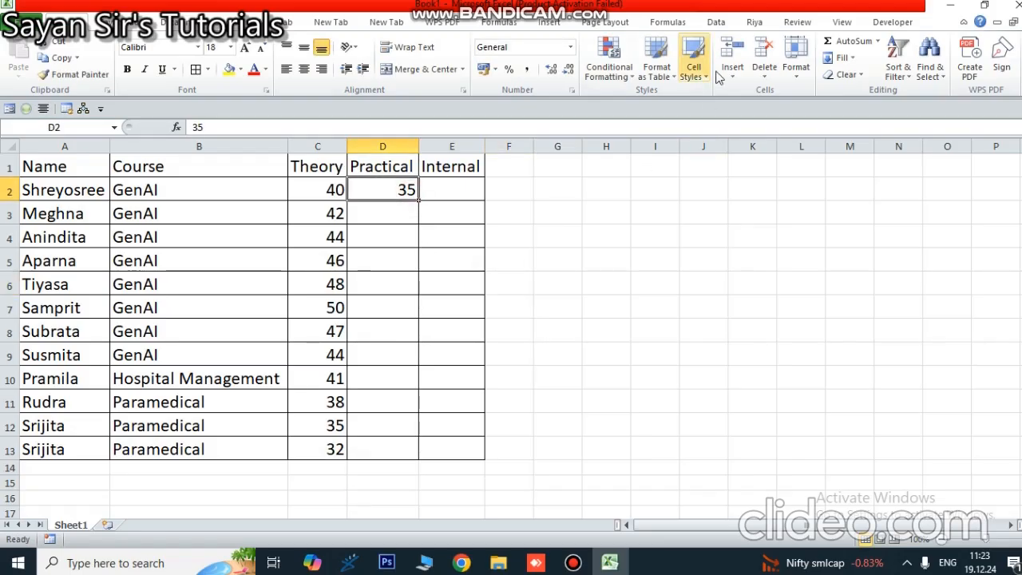
# Step: Fill a linear series down the Practical column from D2 with step value 2 and stop value 50
pyautogui.click(830, 59)
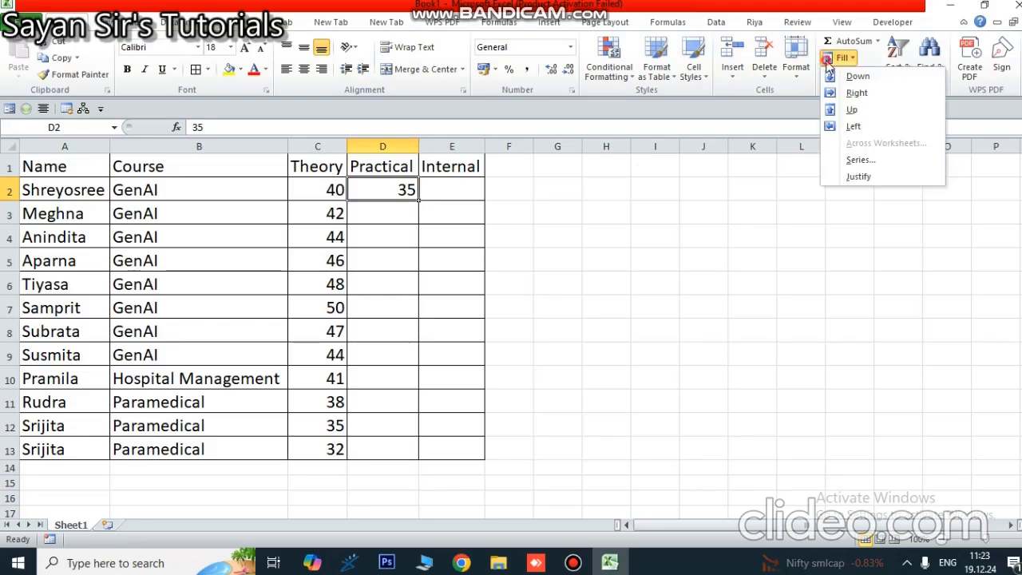
pyautogui.click(856, 162)
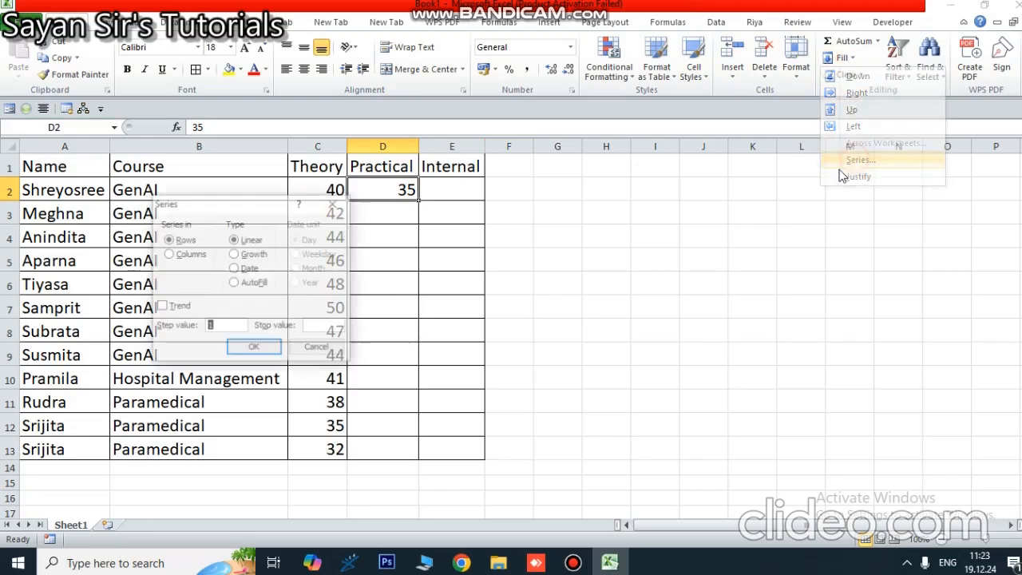
pyautogui.click(168, 255)
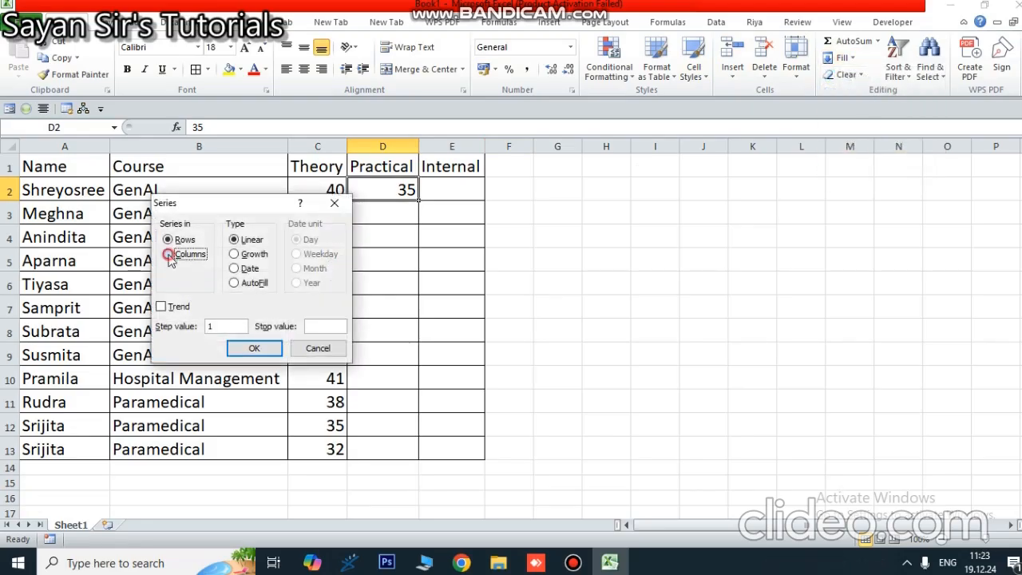
pyautogui.click(320, 325)
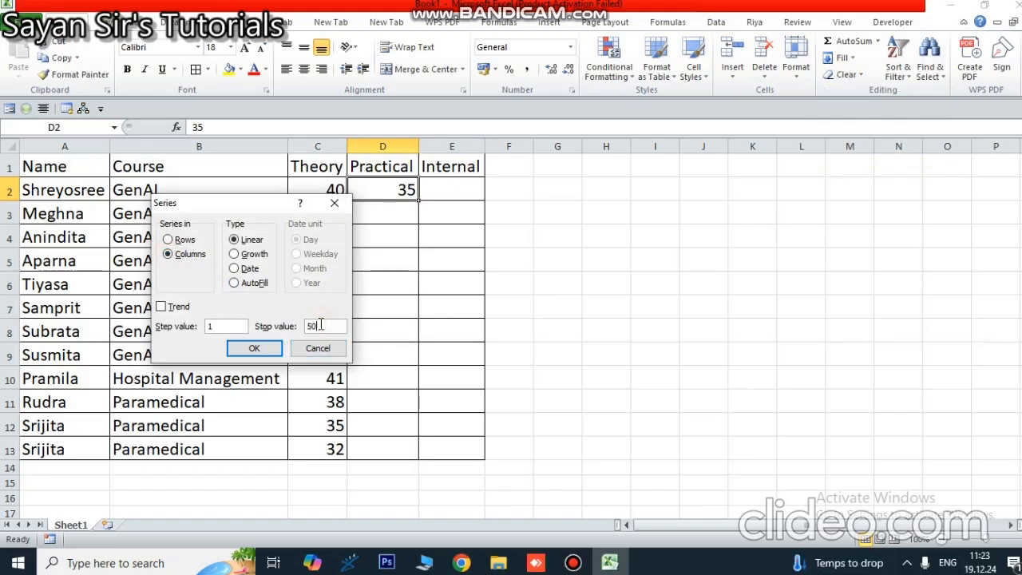
pyautogui.click(229, 325)
pyautogui.press('BackSpace')
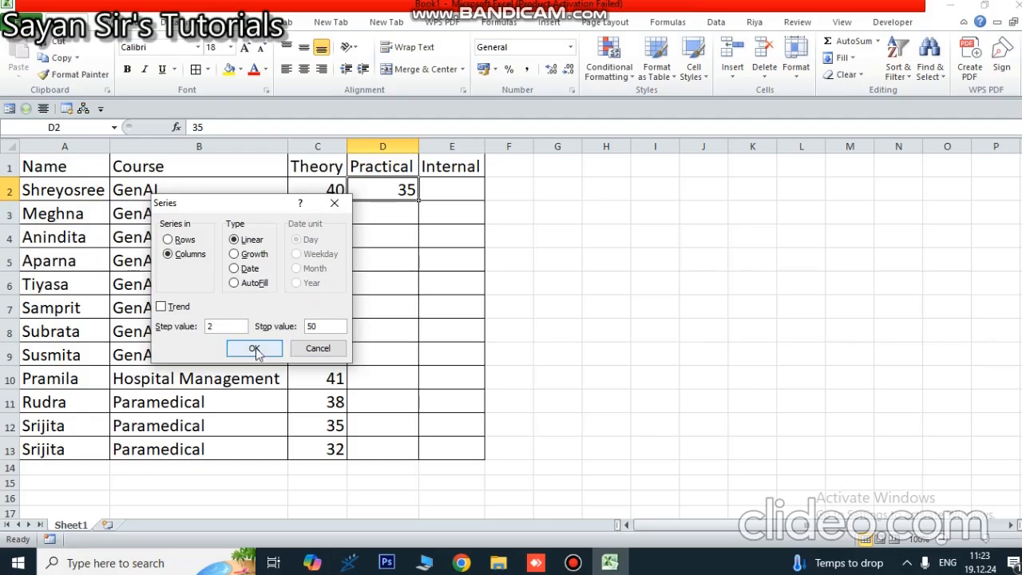
pyautogui.click(255, 348)
# Step: Continue the Practical column downward from D9 with a linear column series using step value -3
pyautogui.click(407, 358)
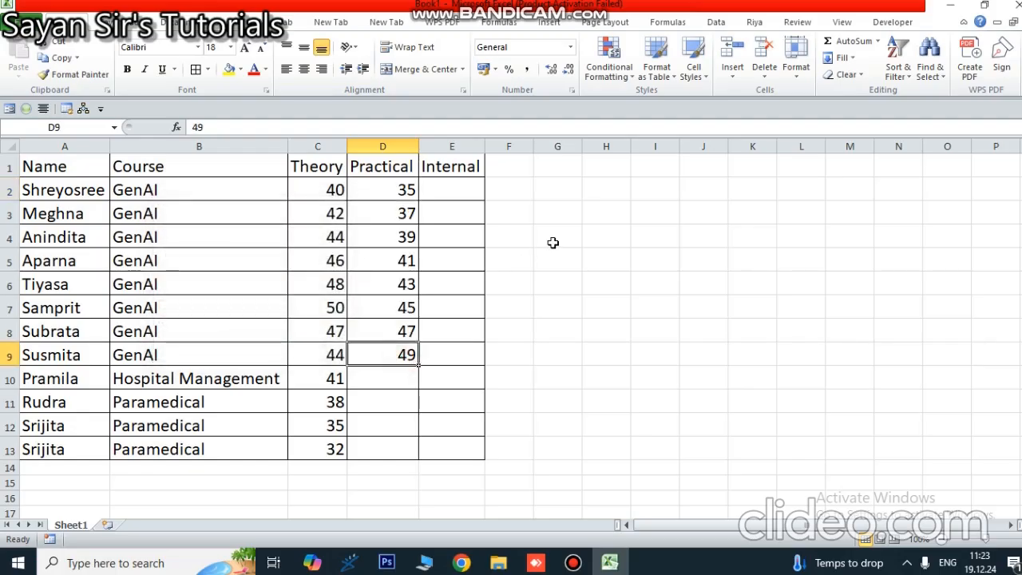
pyautogui.click(841, 58)
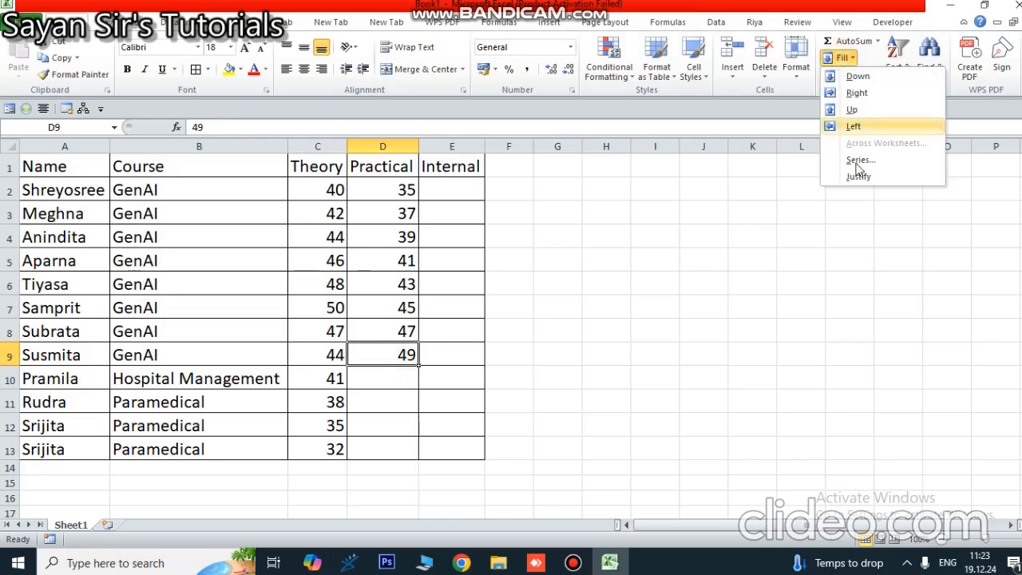
pyautogui.click(859, 160)
pyautogui.click(189, 254)
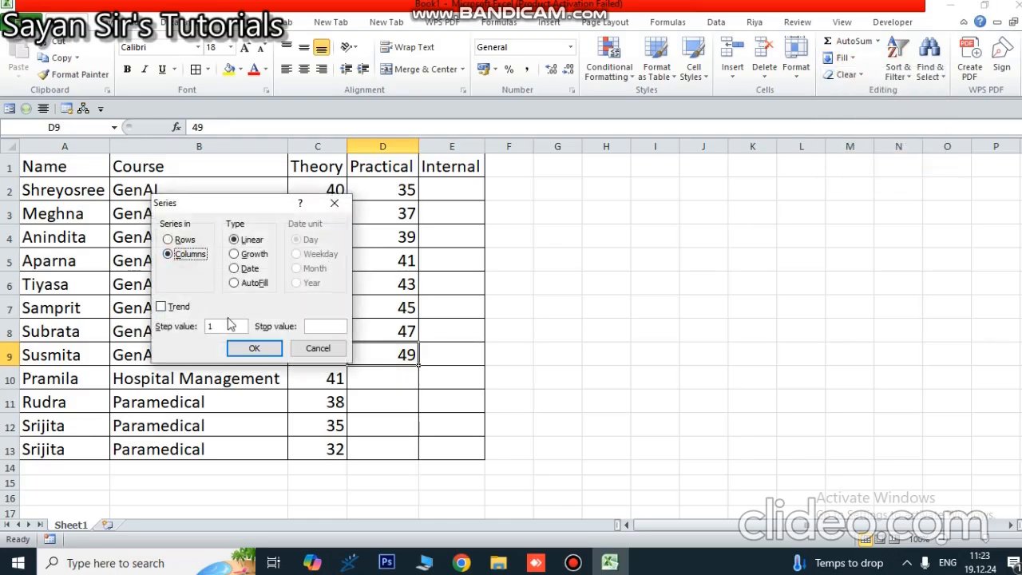
pyautogui.click(227, 325)
pyautogui.click(334, 326)
pyautogui.write('2')
pyautogui.click(254, 348)
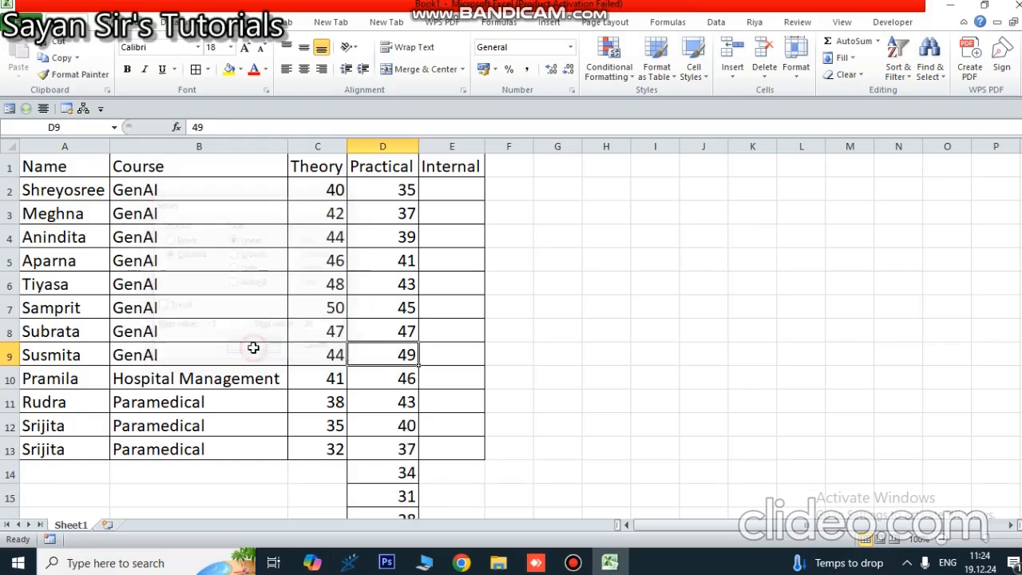
# Step: Clear the surplus Practical marks and borders below row 13 by filling blank cells over them
pyautogui.click(605, 377)
pyautogui.click(327, 466)
pyautogui.moveTo(346, 483); pyautogui.dragTo(489, 475)
pyautogui.click(402, 471)
pyautogui.click(490, 409)
pyautogui.scroll(1, 479, 319)
# Step: Enter 65 as the first Internal mark in cell E2
pyautogui.click(467, 196)
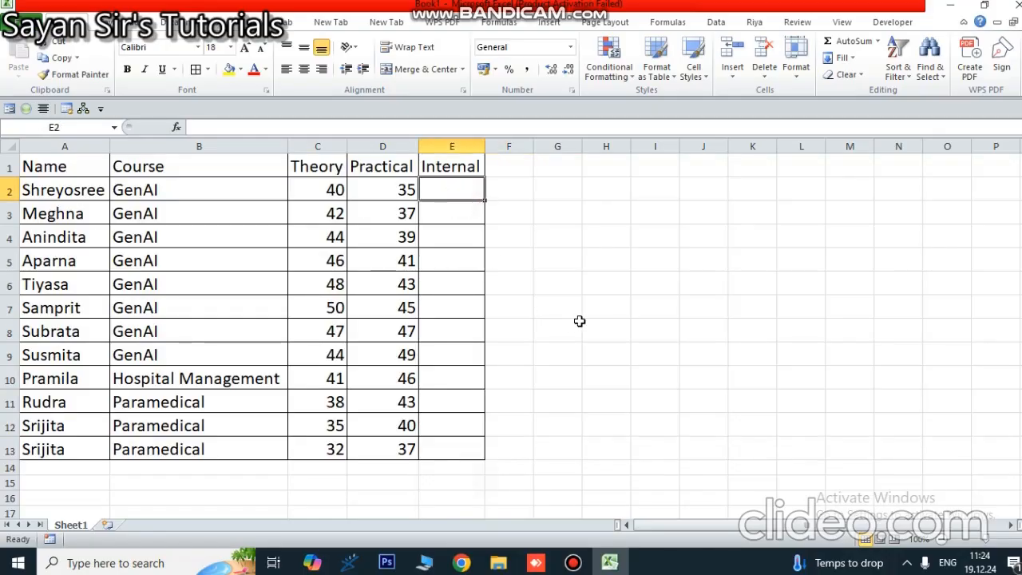
pyautogui.write('65')
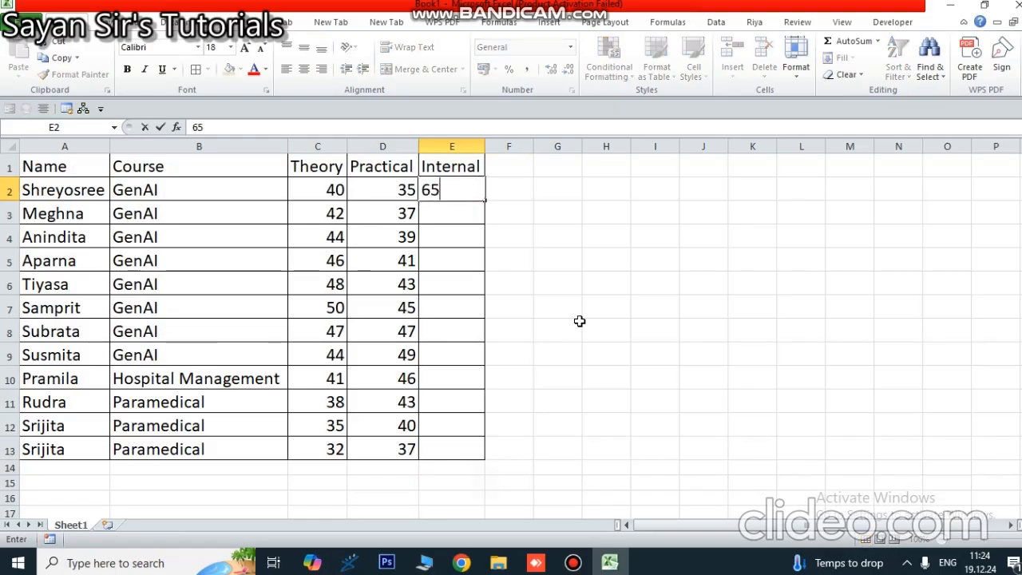
pyautogui.click(576, 327)
pyautogui.click(473, 192)
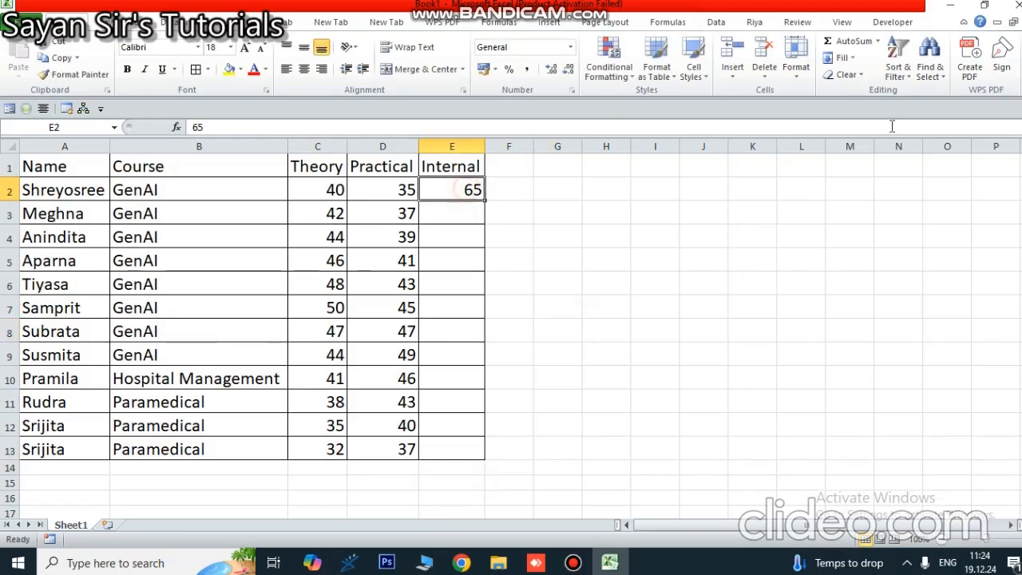
# Step: Fill a linear series with step value 3 down the Internal column from E2, ending at 98 in E13
pyautogui.click(846, 58)
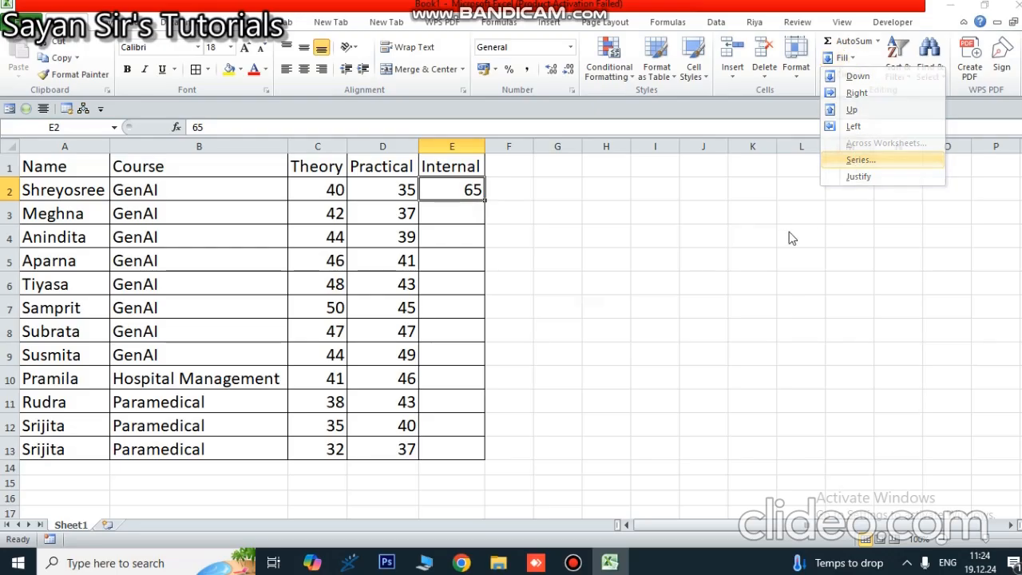
pyautogui.click(853, 159)
pyautogui.click(167, 254)
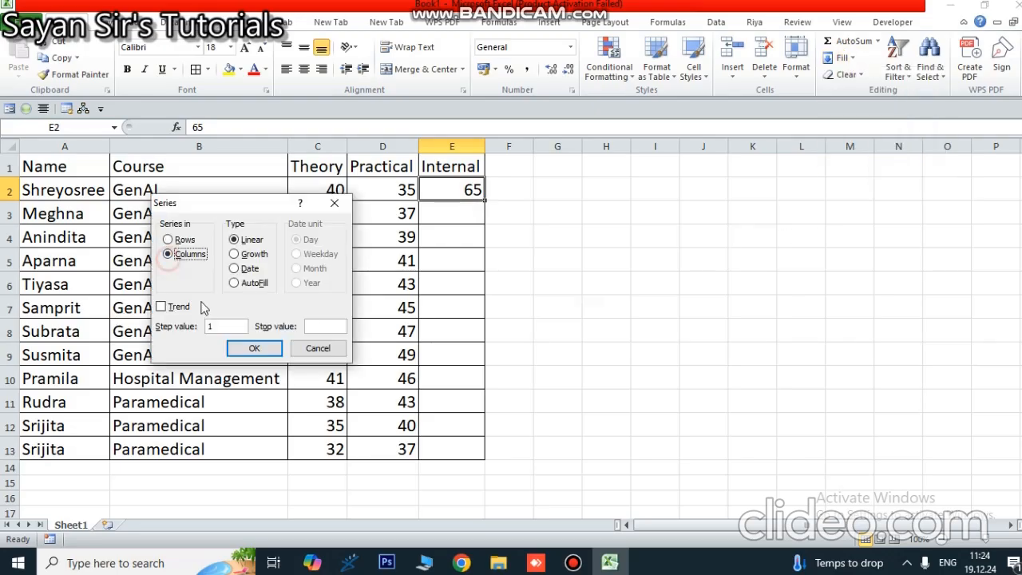
pyautogui.click(214, 324)
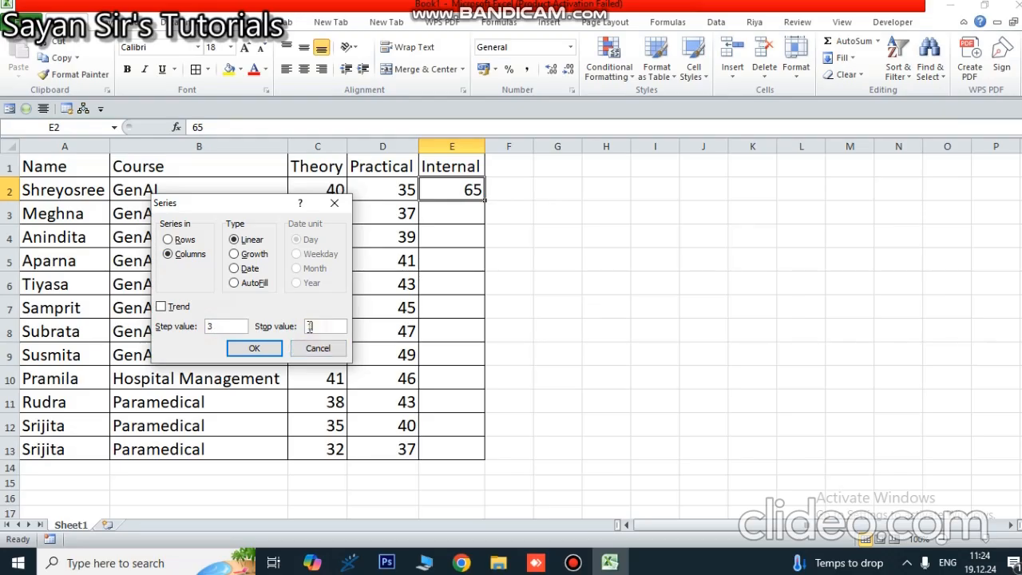
pyautogui.click(267, 350)
pyautogui.click(543, 357)
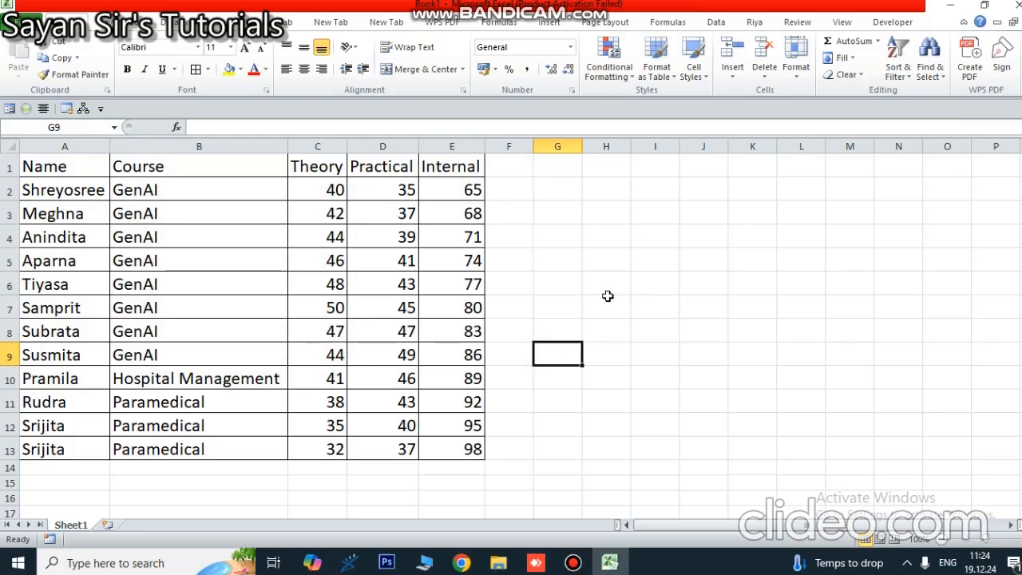
# Step: Merge and center cells H6:K6 and enter the heading Criteria in the merged cell
pyautogui.moveTo(597, 284); pyautogui.dragTo(742, 279)
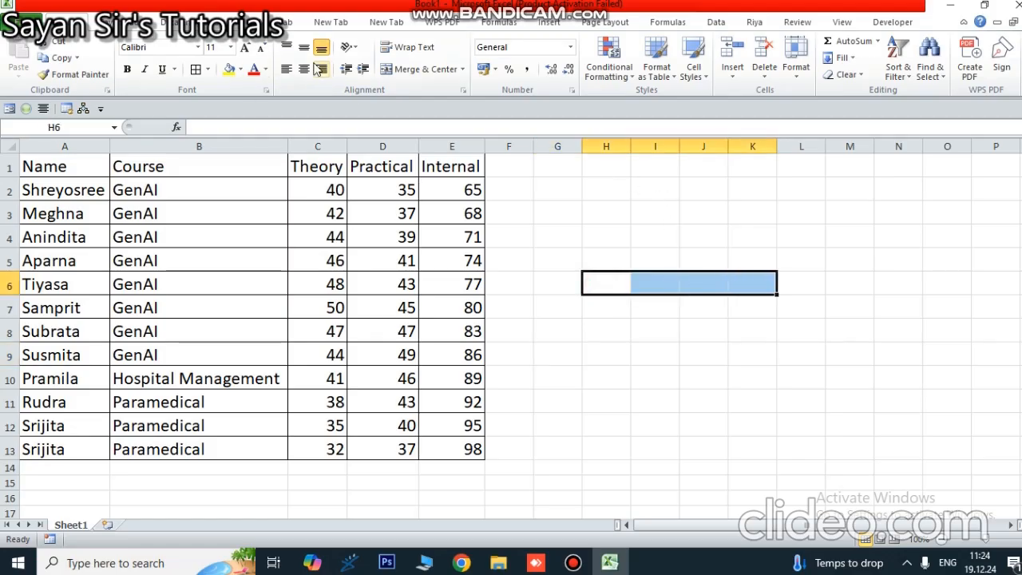
pyautogui.click(420, 70)
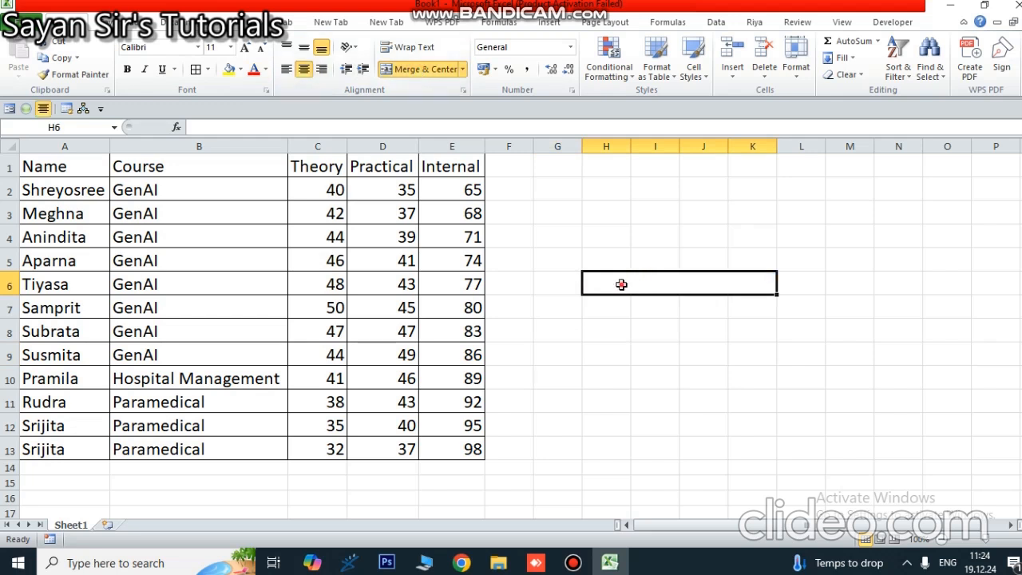
pyautogui.write('Criteria')
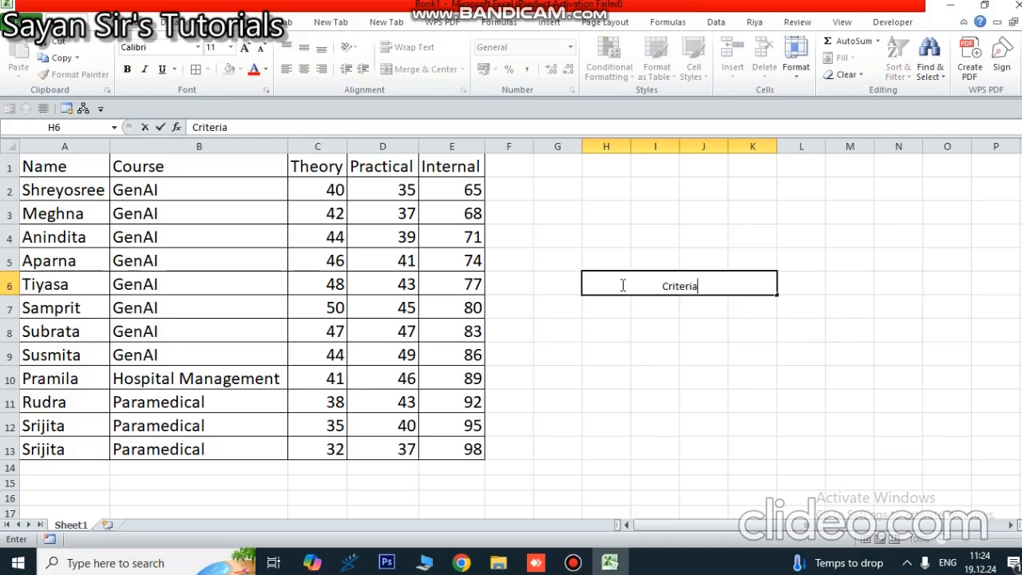
pyautogui.click(630, 312)
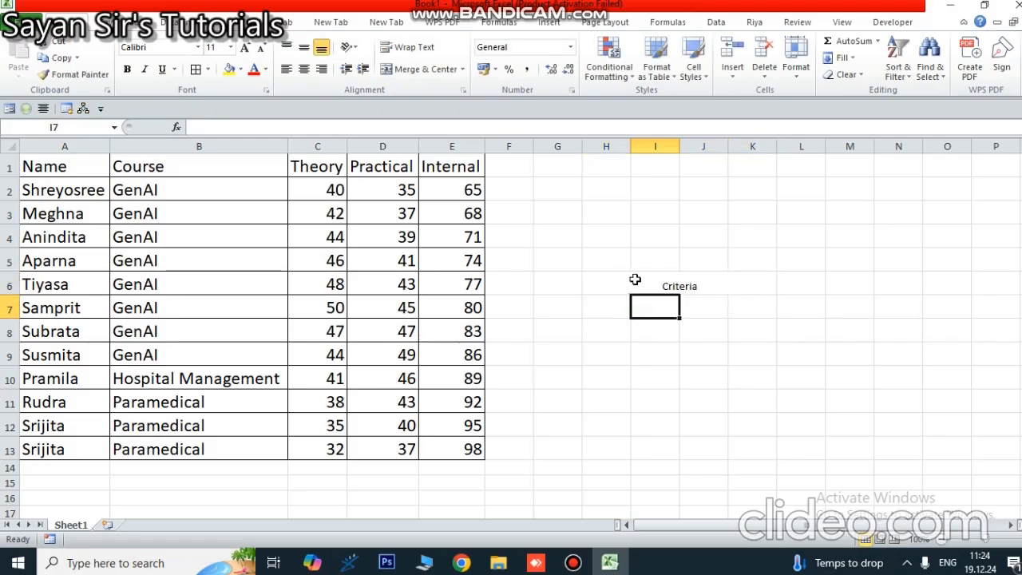
# Step: Format the Criteria heading with a yellow fill, font size 18 and bold text
pyautogui.click(631, 277)
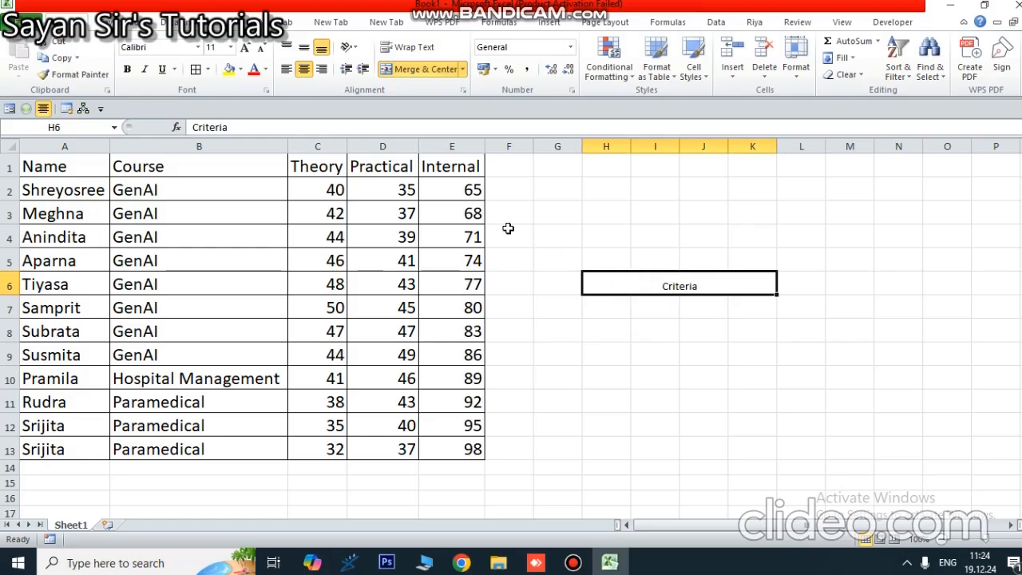
pyautogui.click(229, 69)
pyautogui.click(245, 48)
pyautogui.click(245, 48)
pyautogui.click(245, 48)
pyautogui.click(245, 48)
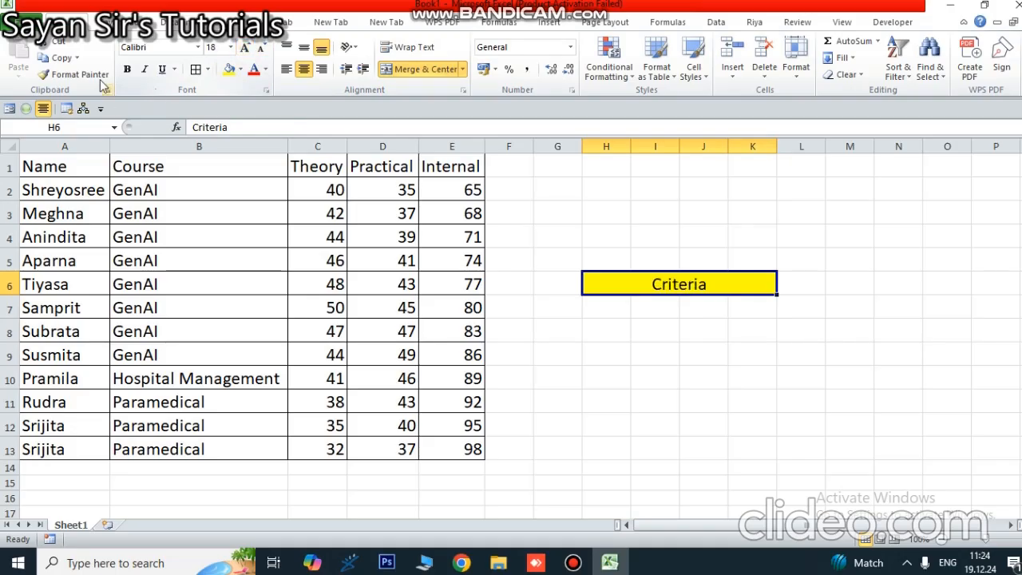
pyautogui.click(127, 69)
pyautogui.click(589, 368)
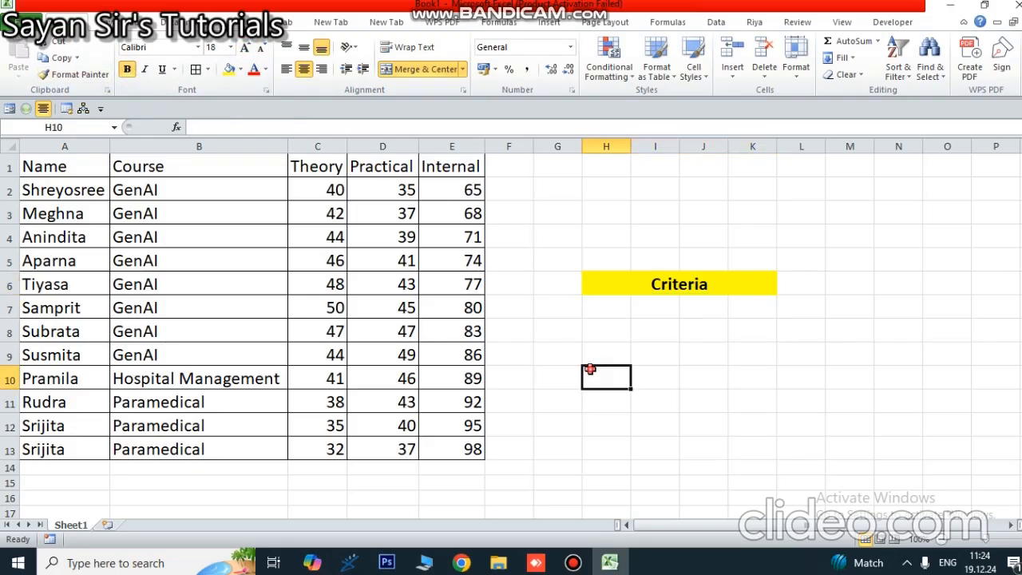
# Step: Copy the Theory, Practical and Internal headers from C1:E1 into the row under the Criteria heading, starting at H7
pyautogui.click(615, 309)
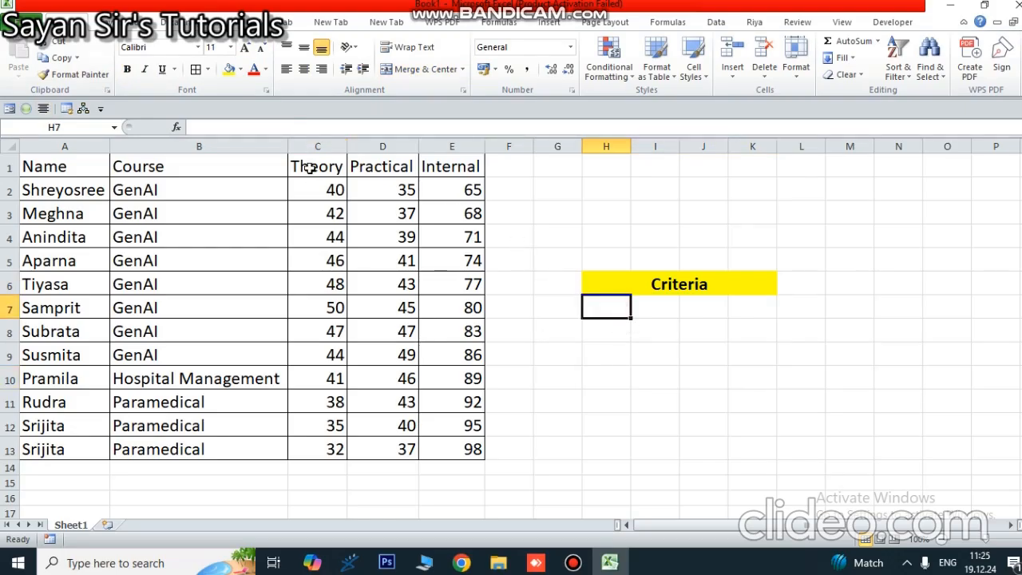
pyautogui.moveTo(303, 159); pyautogui.dragTo(444, 166)
pyautogui.hotkey('ctrl', 'c')
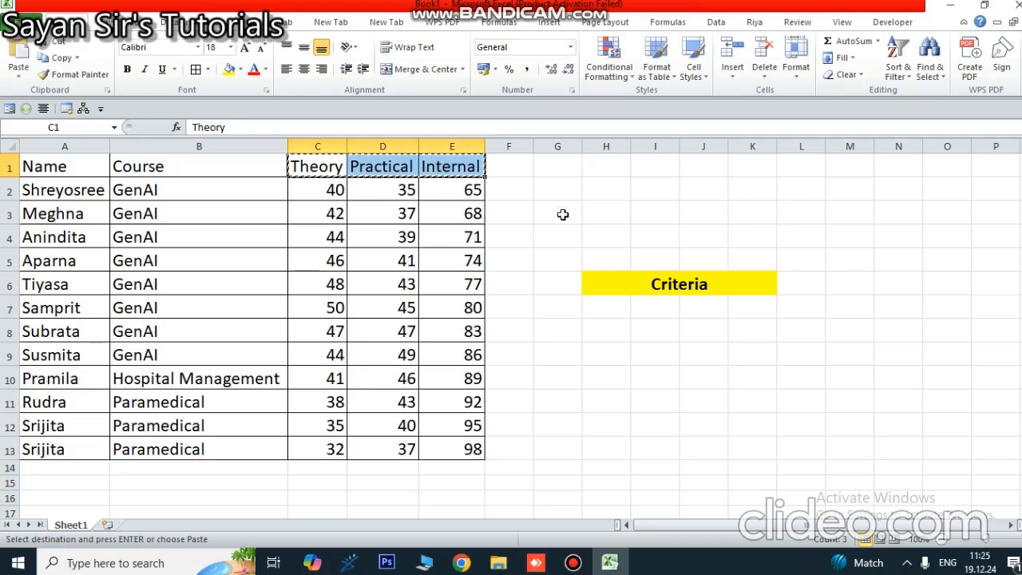
pyautogui.click(605, 306)
pyautogui.hotkey('ctrl', 'v')
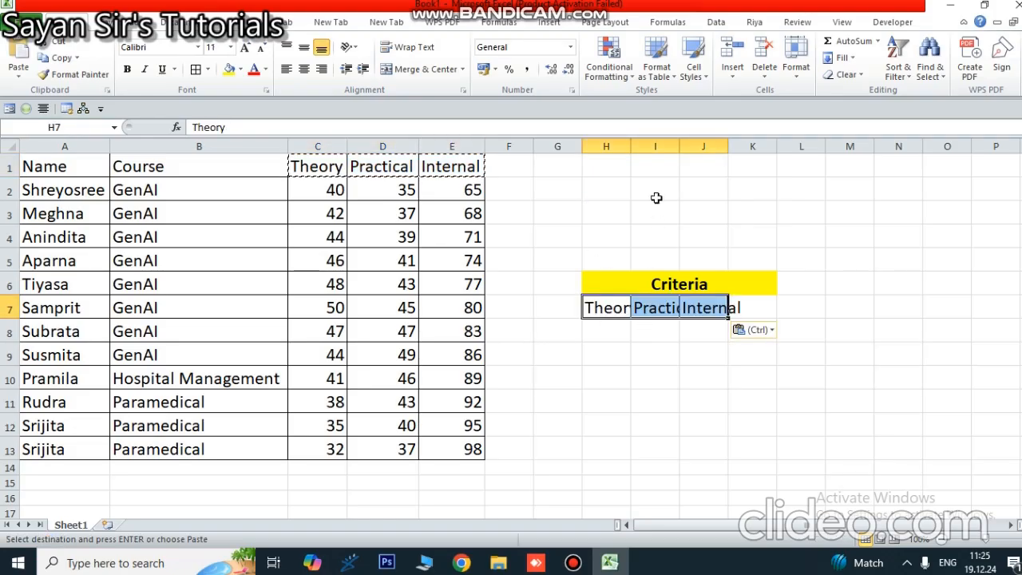
# Step: AutoFit the widths of columns H, I and J to the copied headers
pyautogui.doubleClick(631, 146)
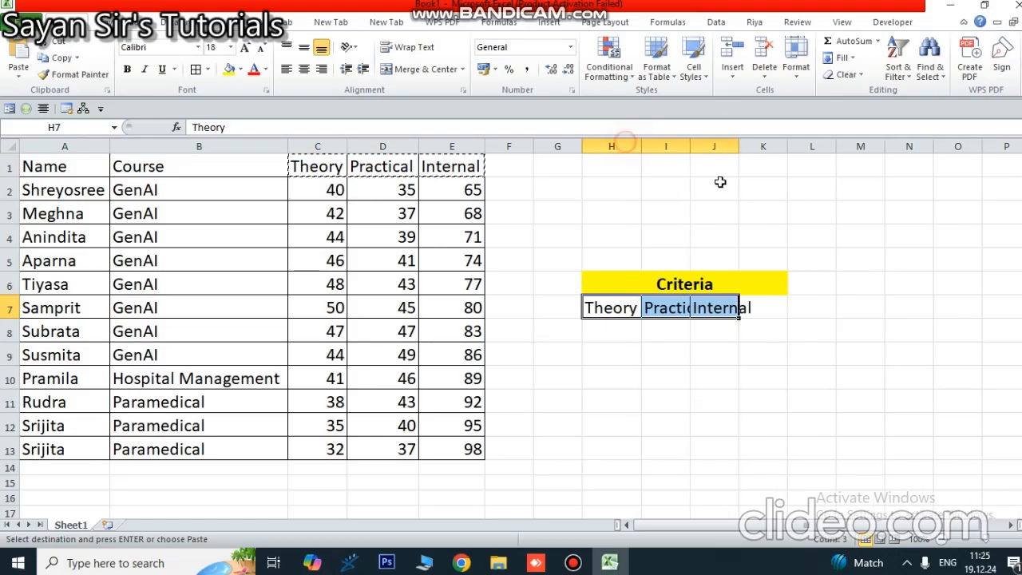
pyautogui.doubleClick(691, 146)
pyautogui.doubleClick(766, 148)
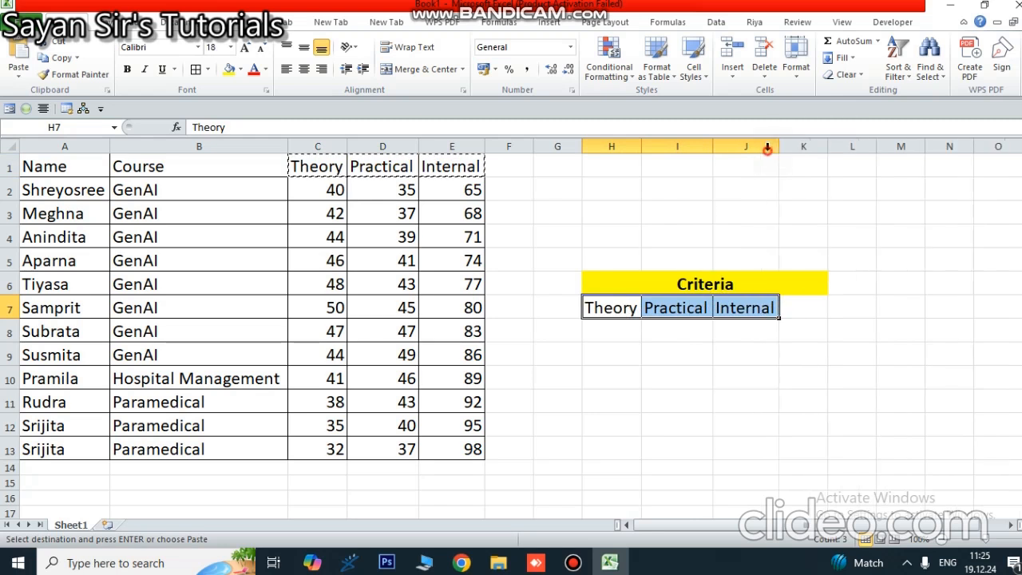
# Step: Try to fill the blank cell K5 downward over the Criteria heading's extra column
pyautogui.click(817, 259)
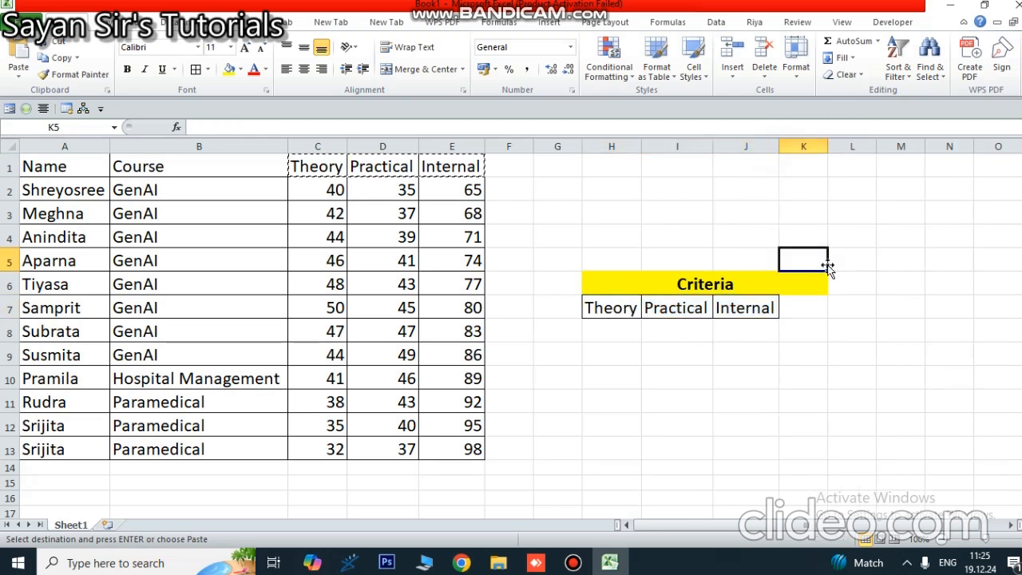
pyautogui.moveTo(829, 269); pyautogui.dragTo(859, 342)
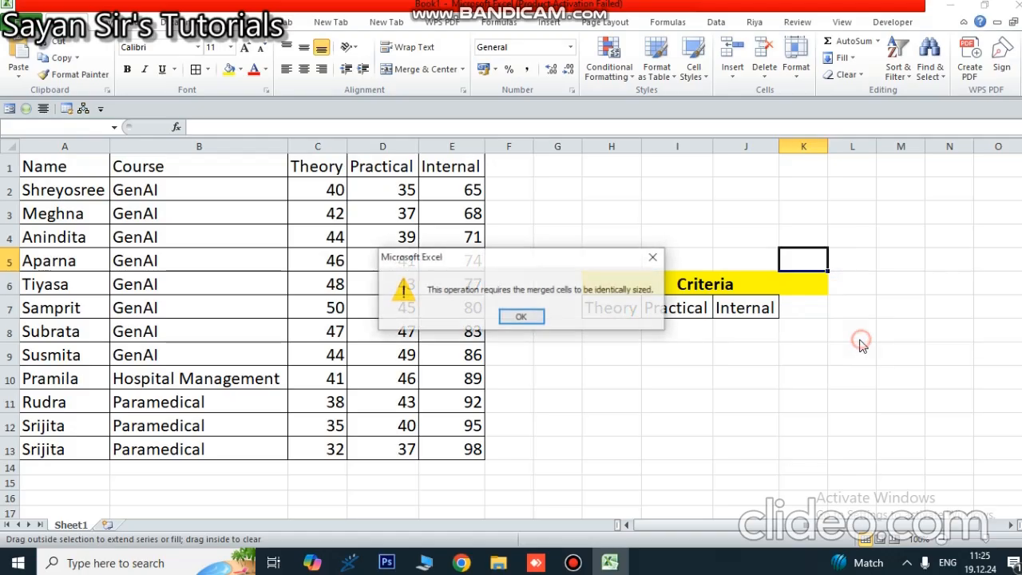
pyautogui.click(653, 256)
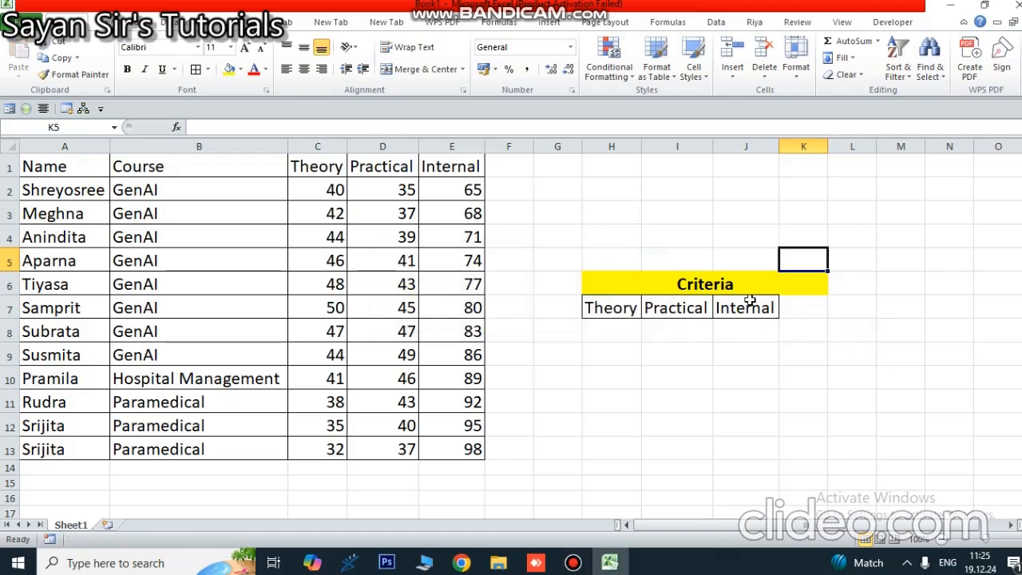
# Step: Unmerge the Criteria heading, and merge and center it across H6:J6 instead
pyautogui.click(747, 295)
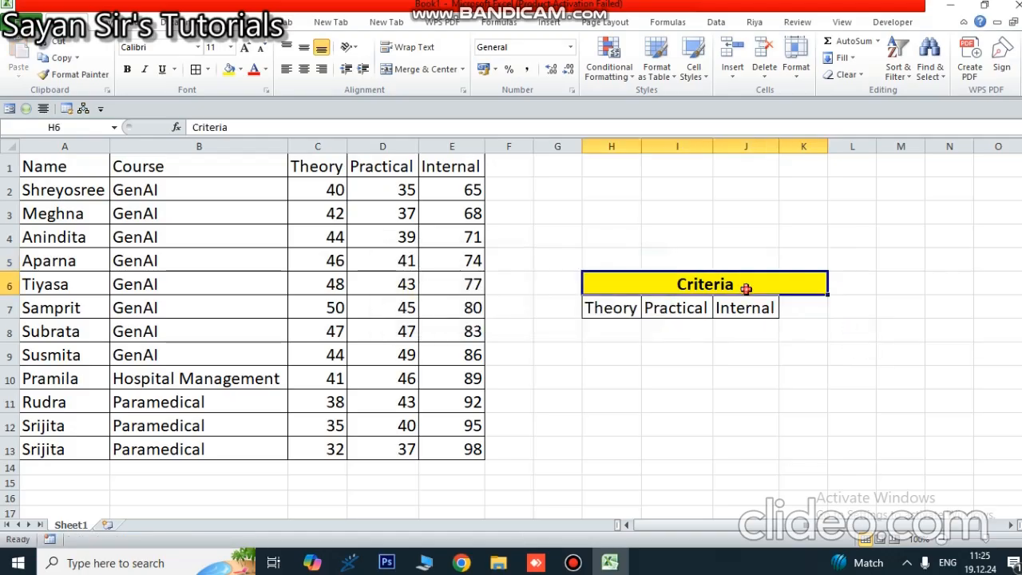
pyautogui.click(428, 70)
pyautogui.moveTo(744, 377); pyautogui.dragTo(730, 356)
pyautogui.moveTo(611, 280); pyautogui.dragTo(744, 278)
pyautogui.click(405, 69)
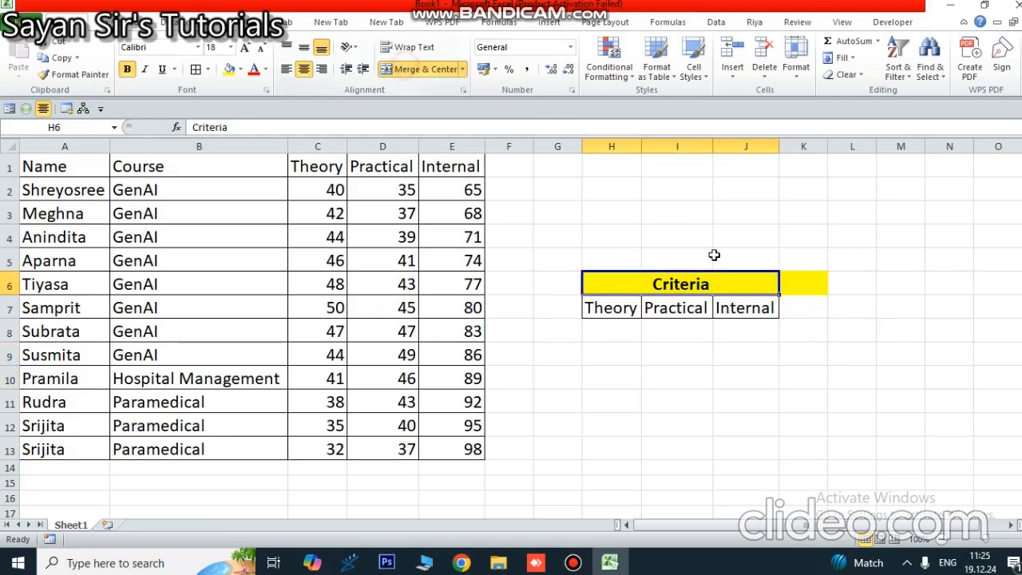
# Step: Fill the blank cell K5 down through K7 to remove the leftover yellow fill beside the Criteria heading
pyautogui.click(795, 261)
pyautogui.moveTo(827, 272); pyautogui.dragTo(801, 320)
pyautogui.moveTo(684, 281); pyautogui.dragTo(687, 297)
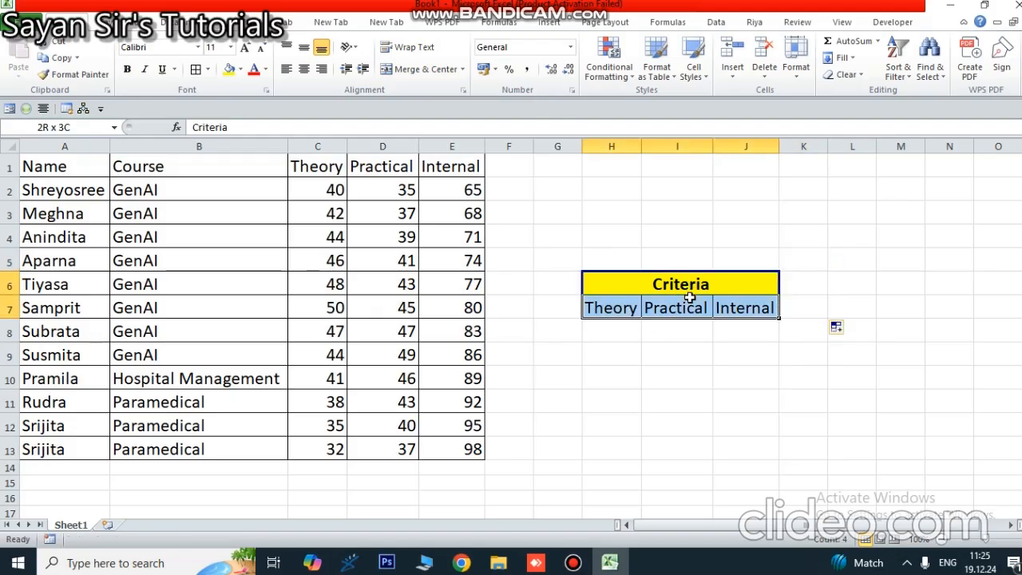
pyautogui.click(696, 402)
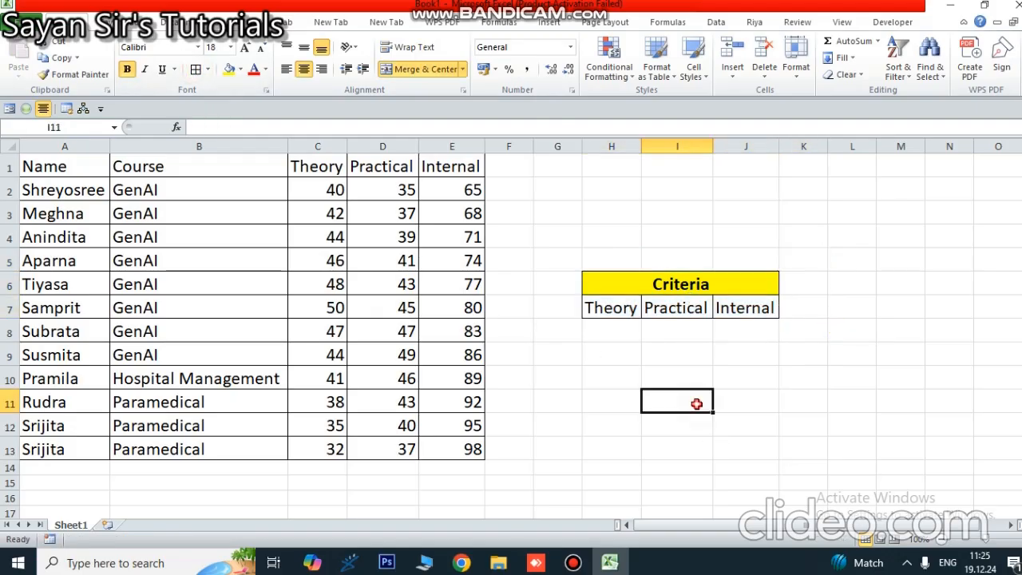
# Step: Enter the criteria >45 under Theory, >45 under Practical and >80 under Internal in H8:J8
pyautogui.click(602, 336)
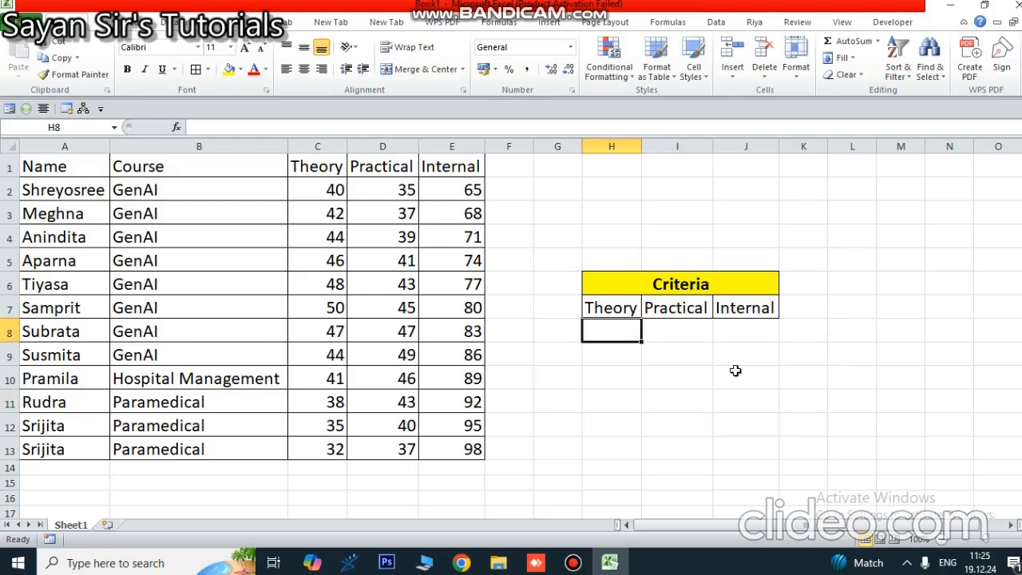
pyautogui.write('>')
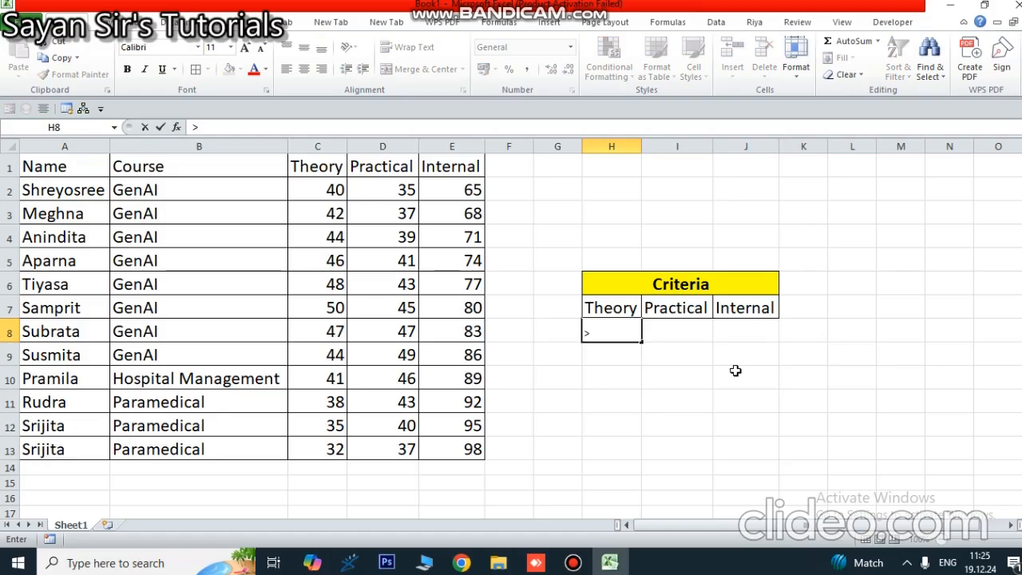
pyautogui.write('45')
pyautogui.click(698, 335)
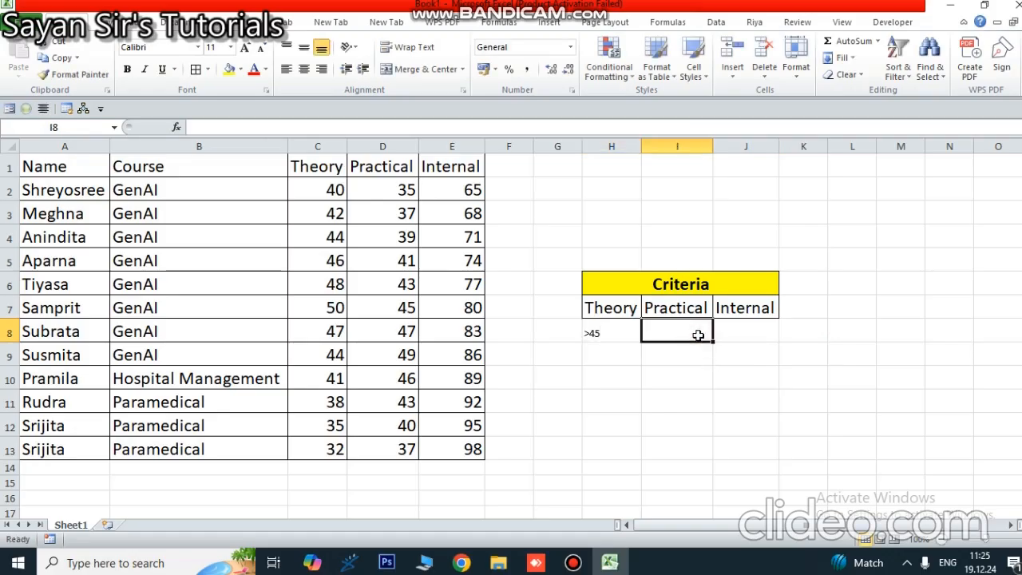
pyautogui.write('>')
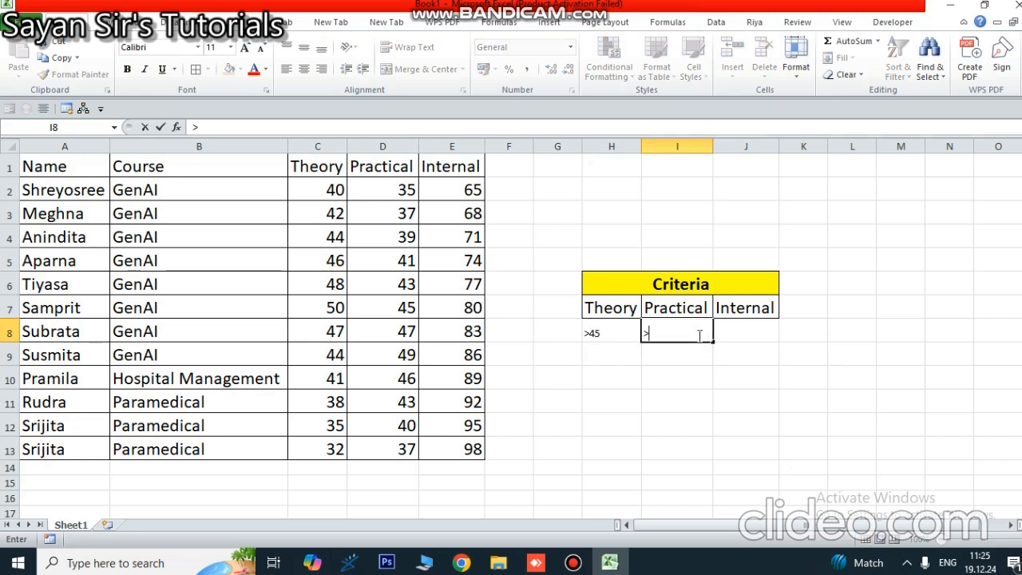
pyautogui.write('45')
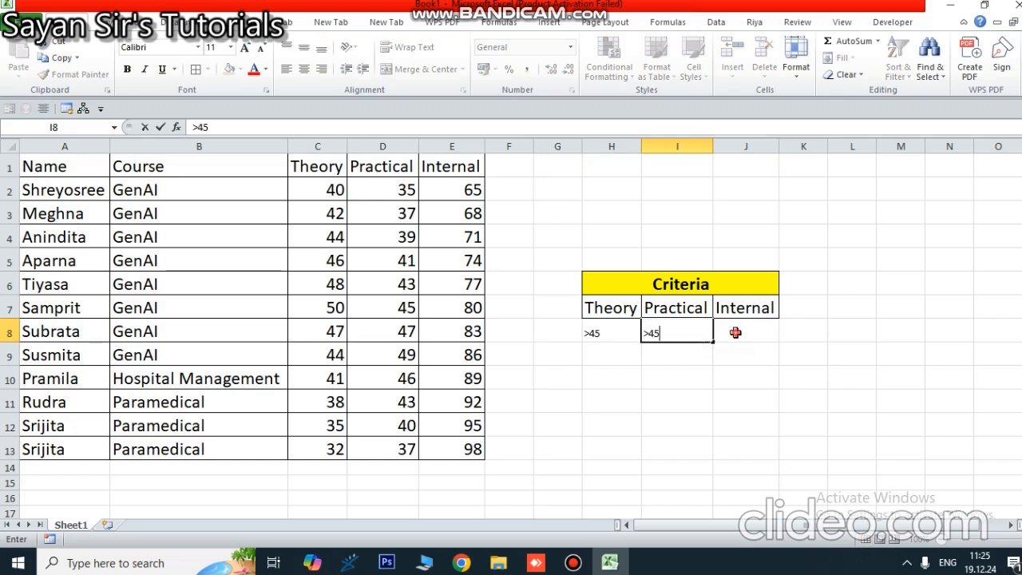
pyautogui.click(735, 335)
pyautogui.write('>80')
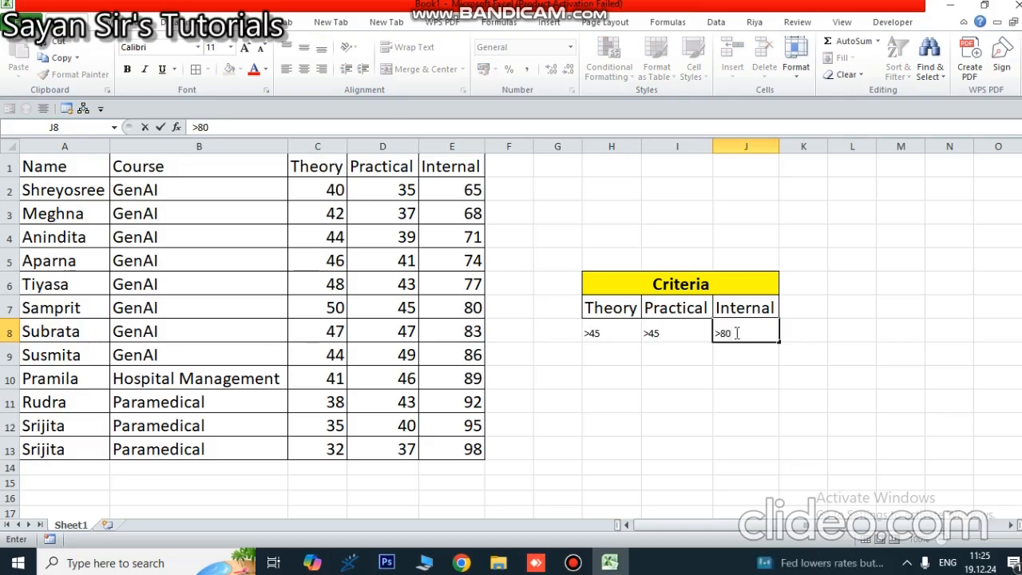
pyautogui.press('Return')
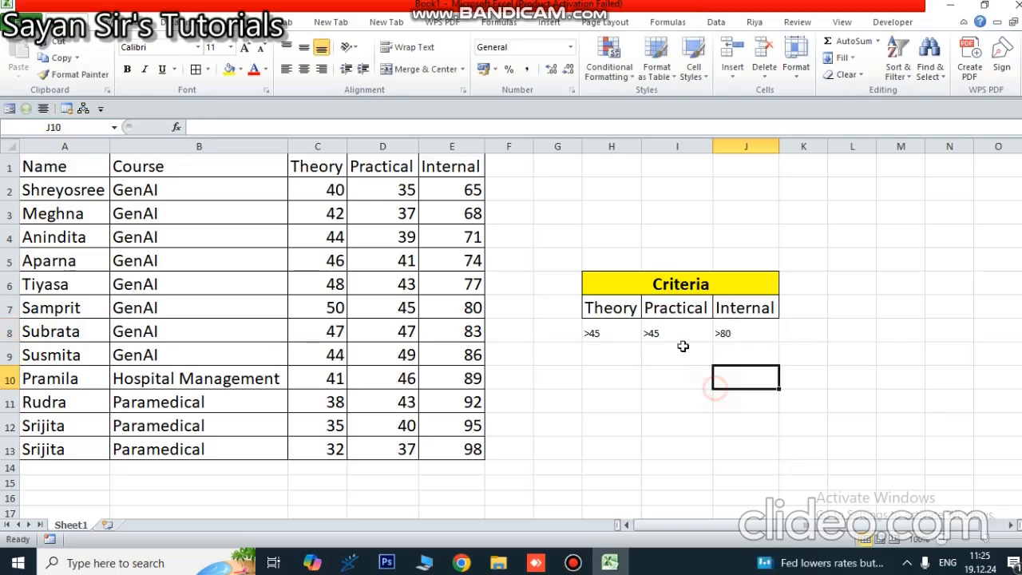
# Step: Add all borders to the criteria values in H8:J8 and center them horizontally
pyautogui.moveTo(610, 333); pyautogui.dragTo(750, 333)
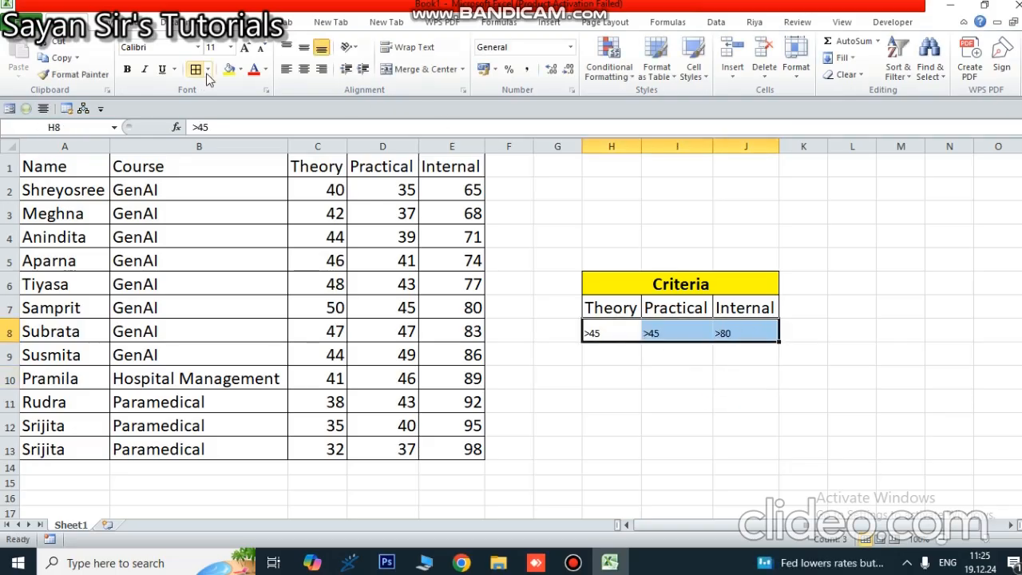
pyautogui.click(304, 70)
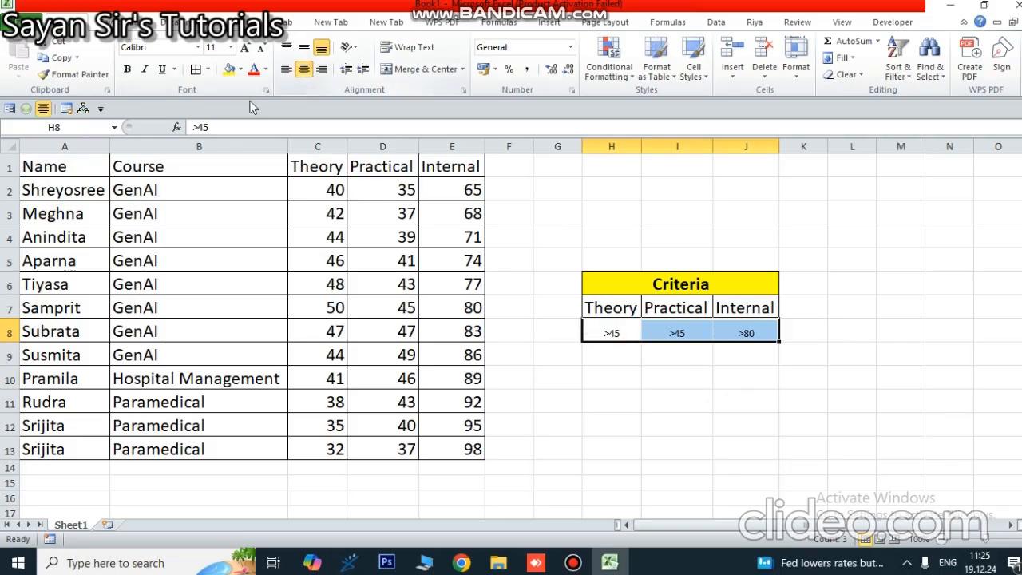
pyautogui.click(609, 373)
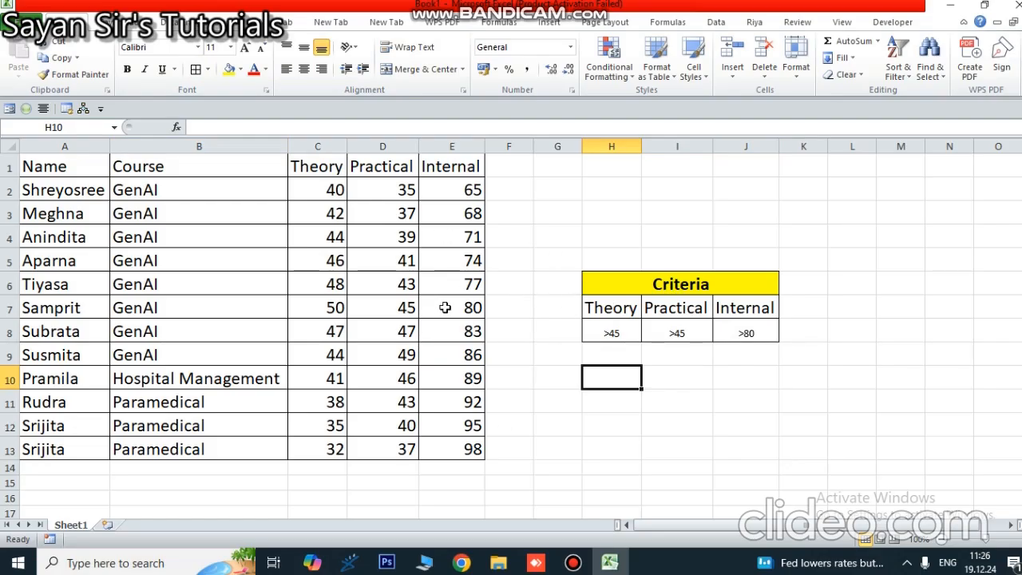
pyautogui.click(39, 168)
pyautogui.moveTo(39, 167); pyautogui.dragTo(472, 378)
pyautogui.click(508, 377)
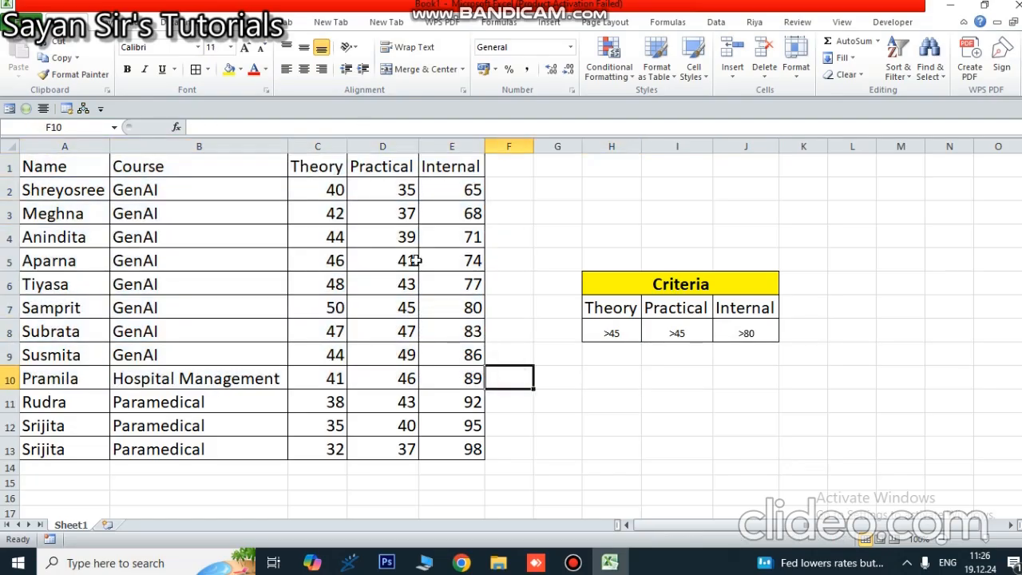
pyautogui.moveTo(314, 192); pyautogui.dragTo(343, 449)
pyautogui.click(406, 300)
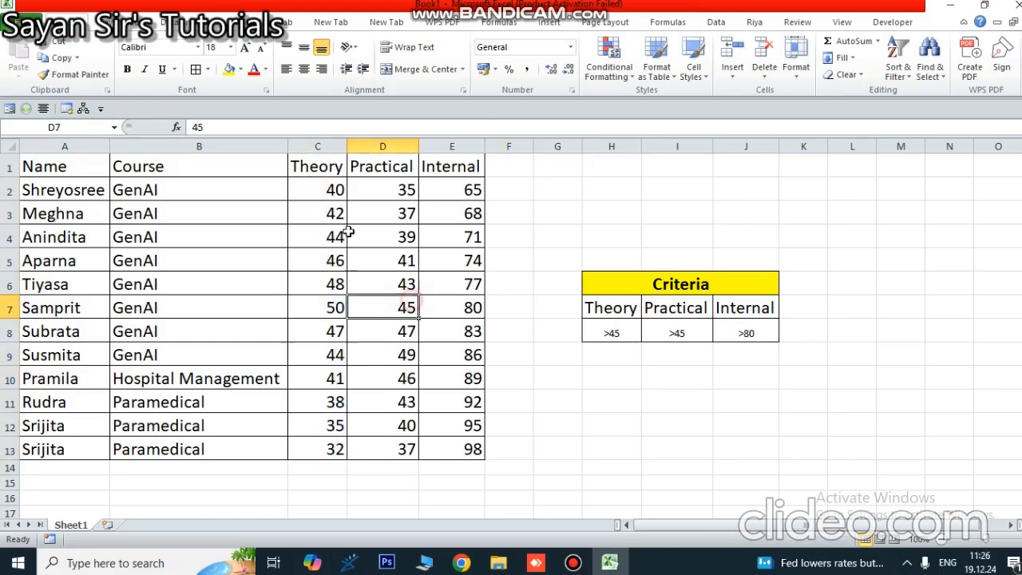
# Step: Sort the student marks table by the Theory column from smallest to largest
pyautogui.click(329, 196)
pyautogui.rightClick(330, 196)
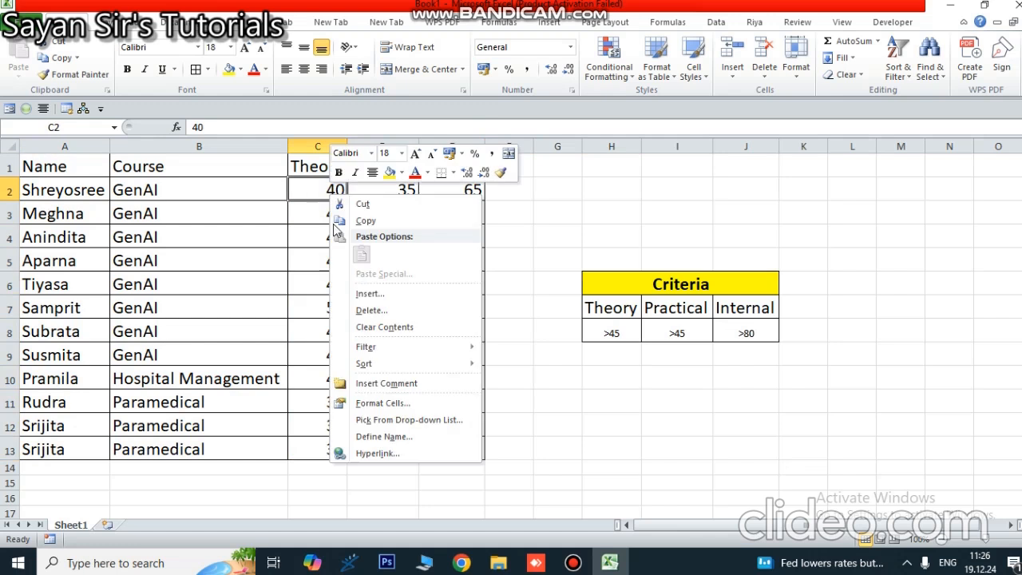
pyautogui.click(388, 366)
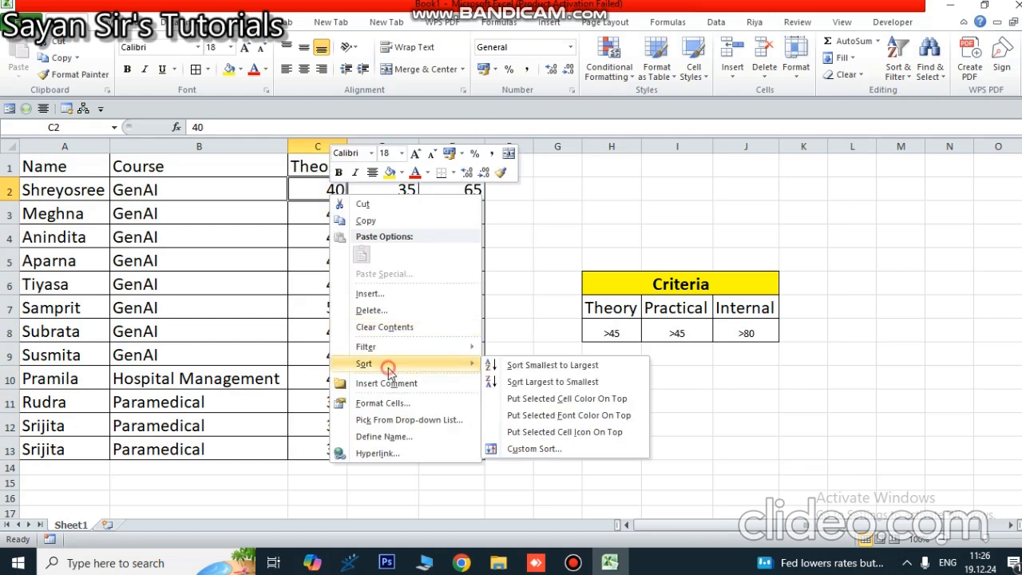
pyautogui.click(539, 367)
pyautogui.click(539, 373)
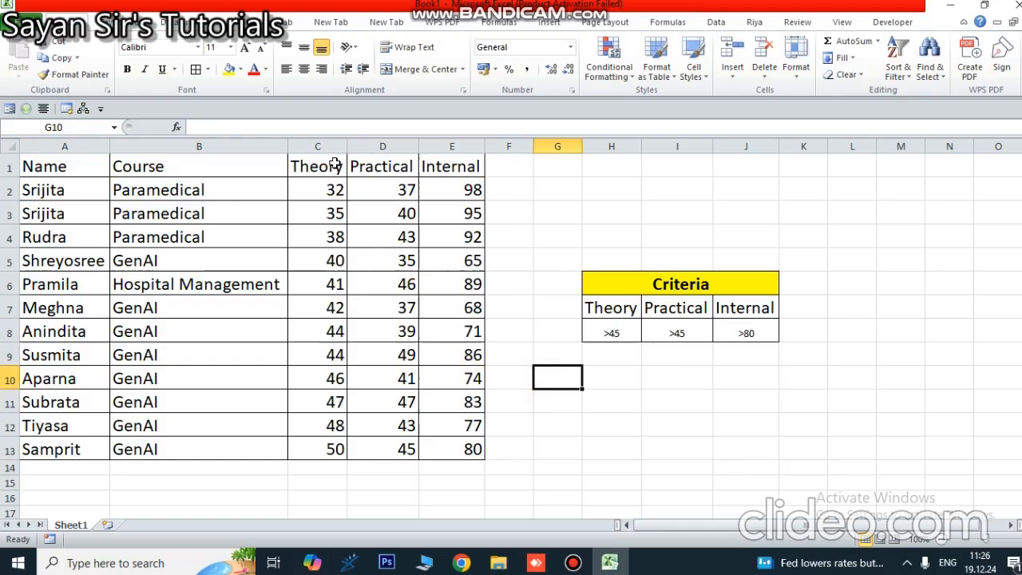
# Step: Filter the Theory marks in C2:C13 by the selected cell's value
pyautogui.moveTo(320, 186); pyautogui.dragTo(337, 448)
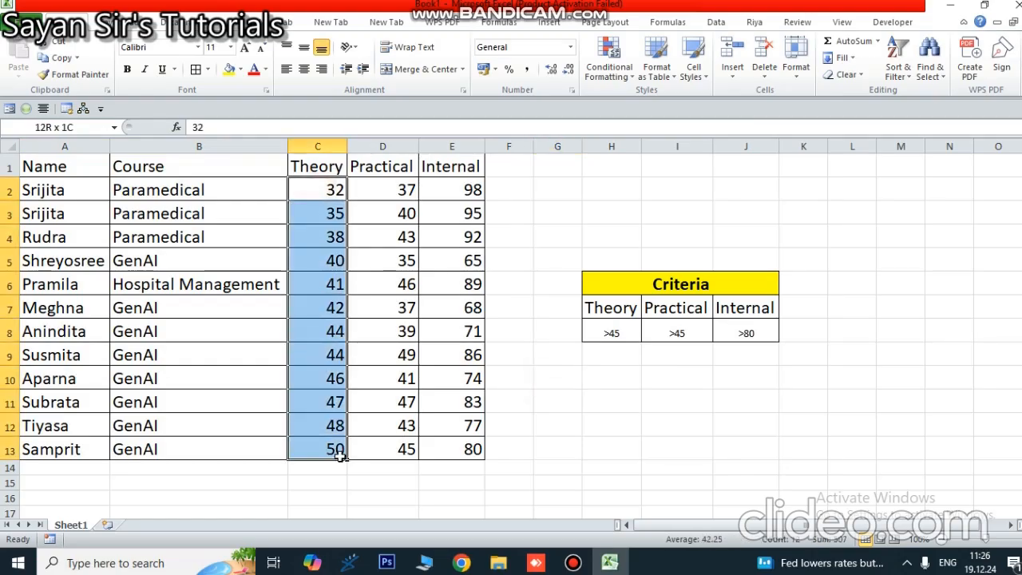
pyautogui.rightClick(328, 225)
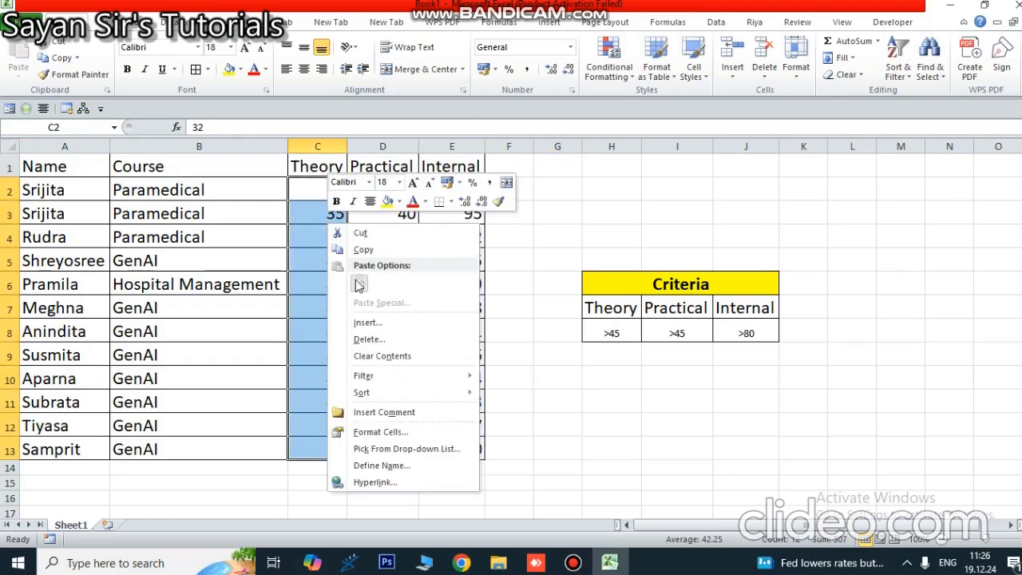
pyautogui.moveTo(396, 380)
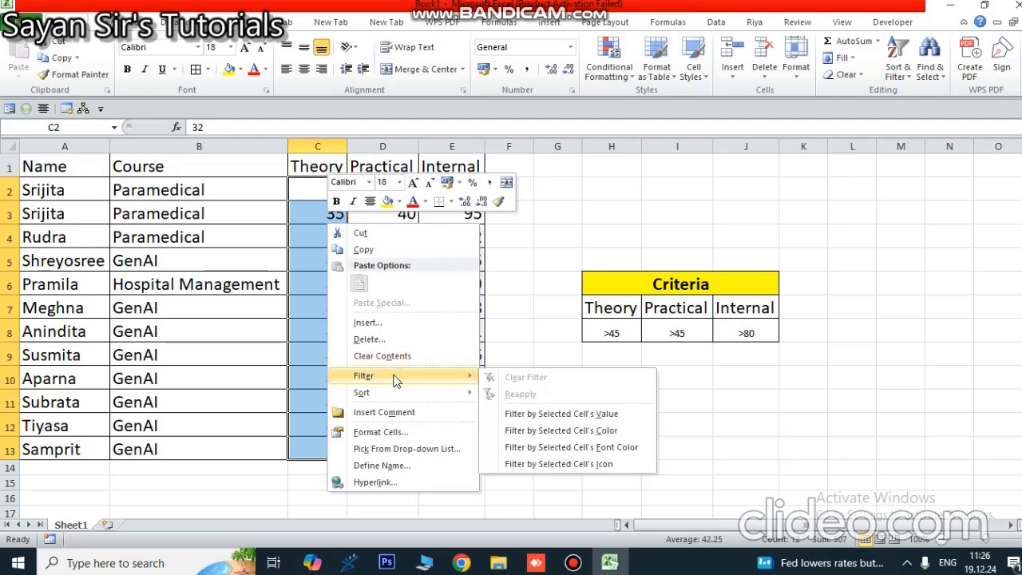
pyautogui.click(564, 411)
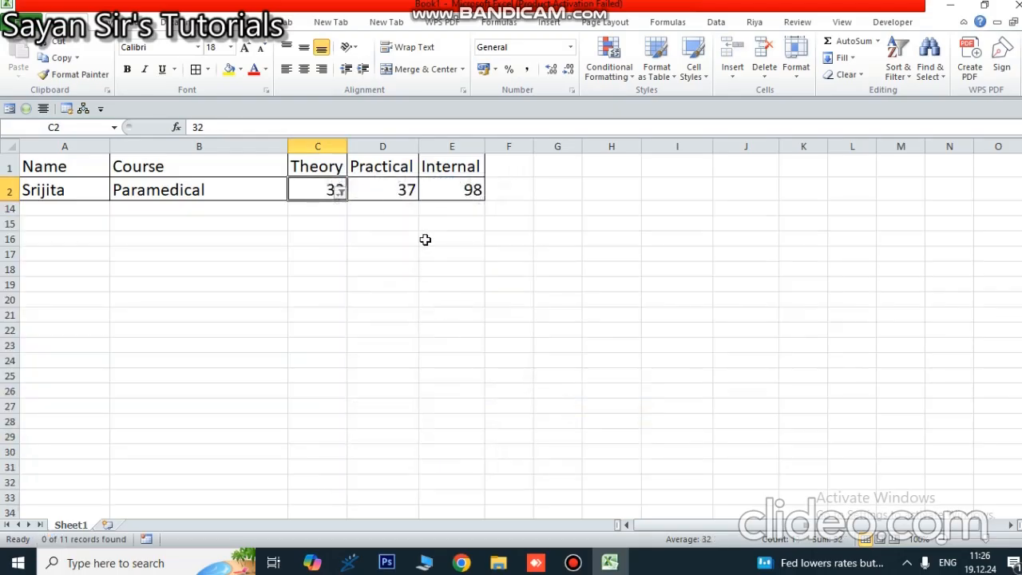
# Step: Change the Theory column's filter to a number filter showing only marks greater than 45
pyautogui.click(339, 188)
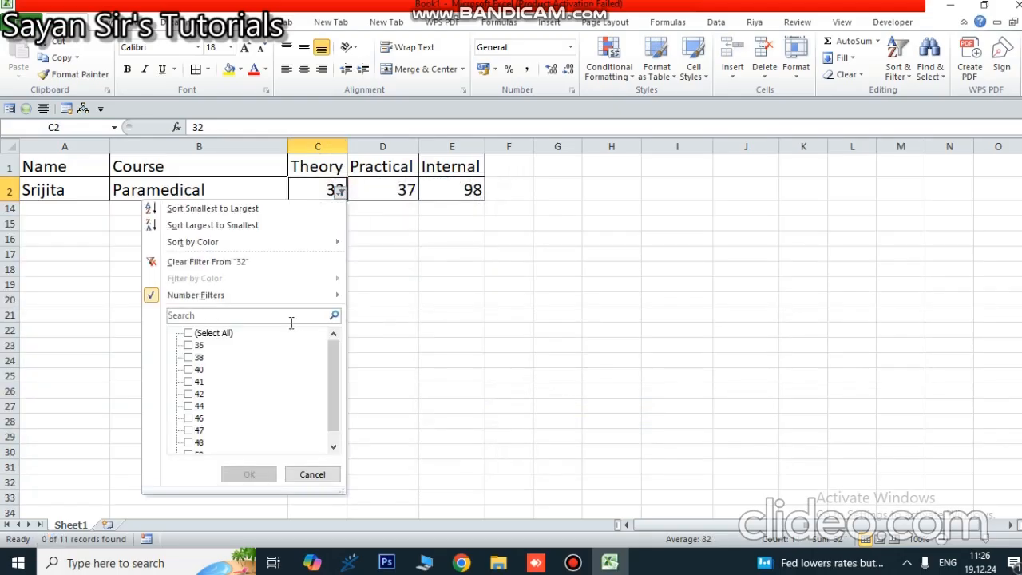
pyautogui.moveTo(331, 376); pyautogui.dragTo(333, 333)
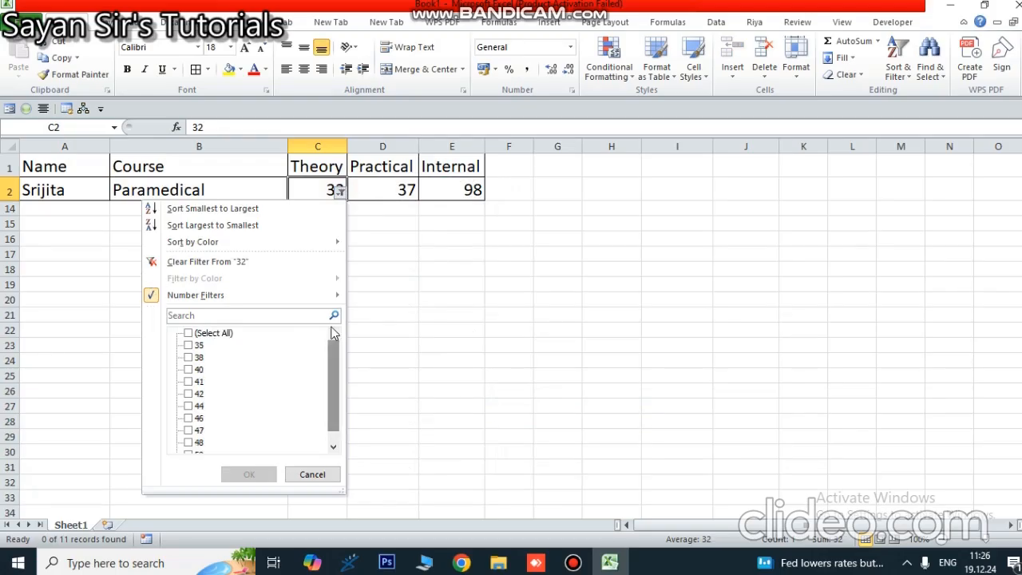
pyautogui.moveTo(237, 301)
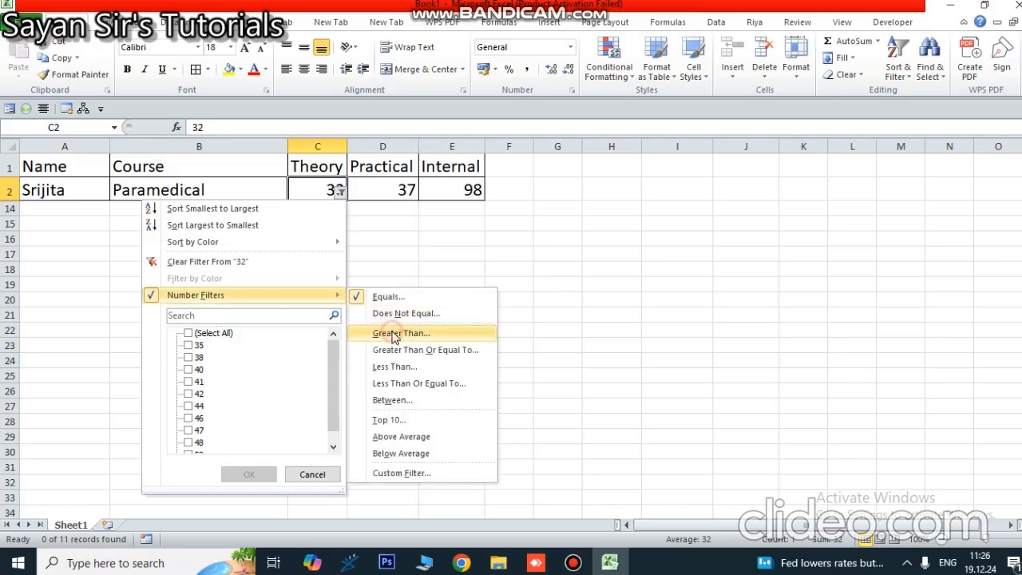
pyautogui.click(394, 334)
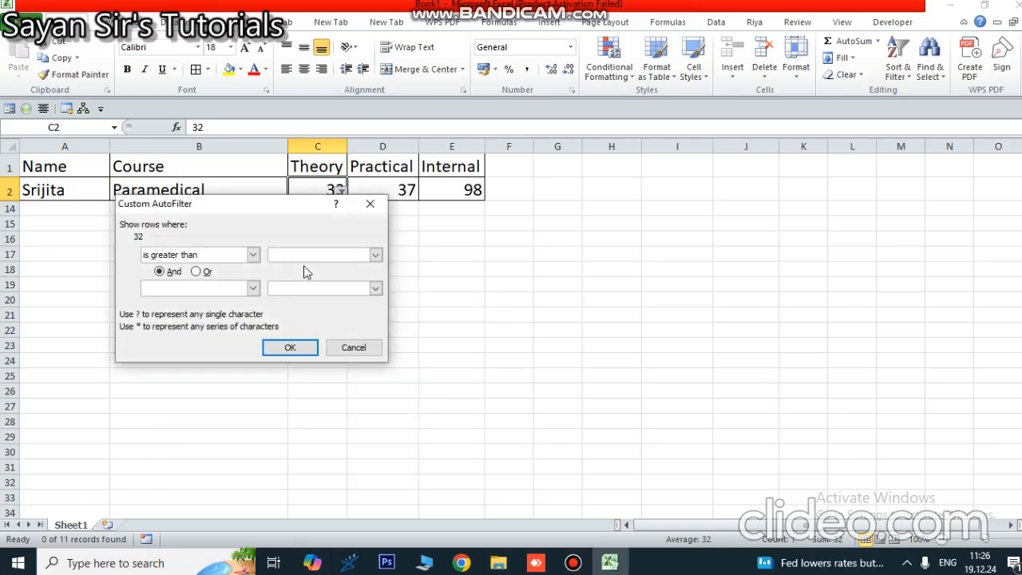
pyautogui.write('45')
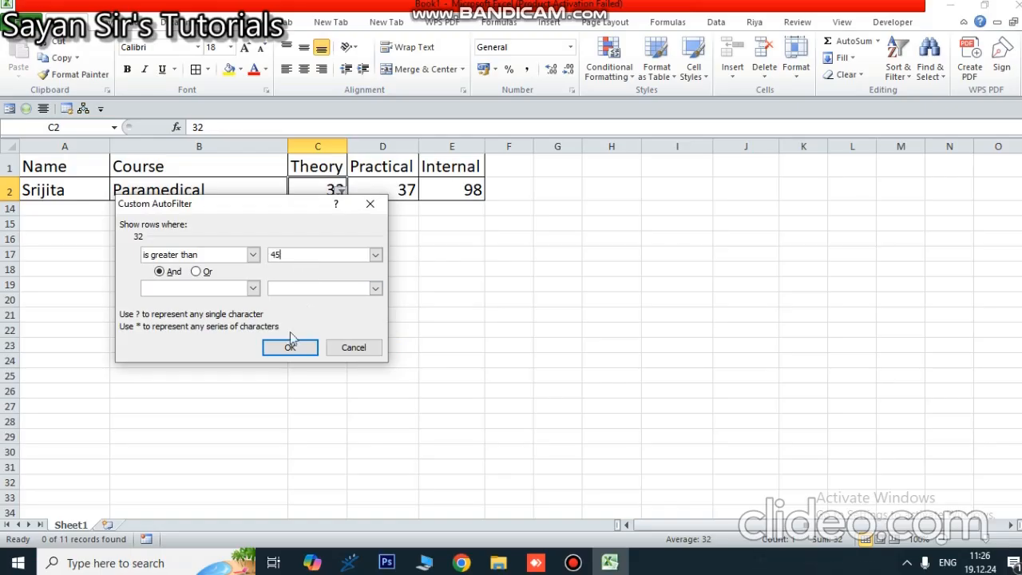
pyautogui.click(288, 350)
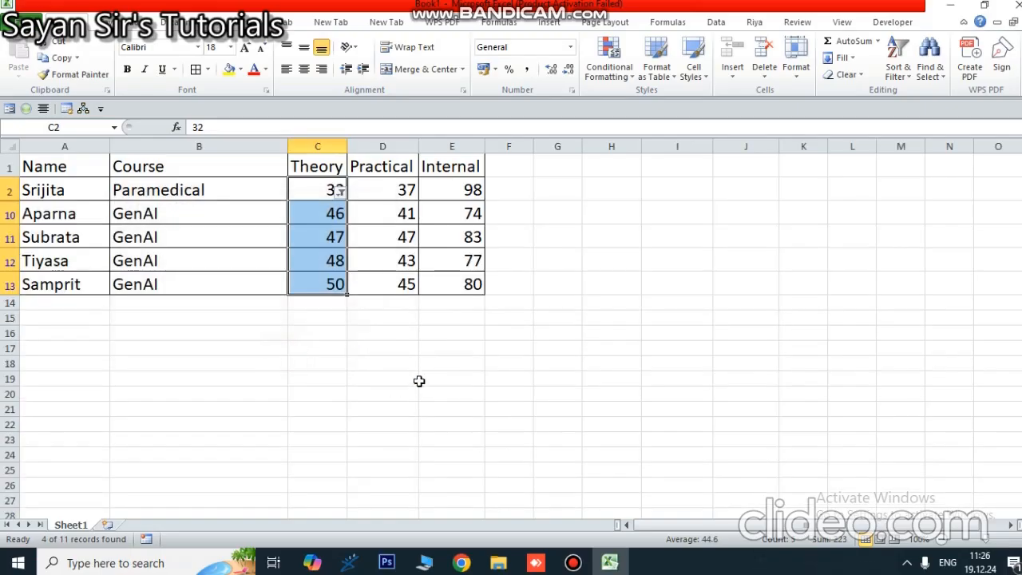
pyautogui.click(419, 380)
pyautogui.click(400, 285)
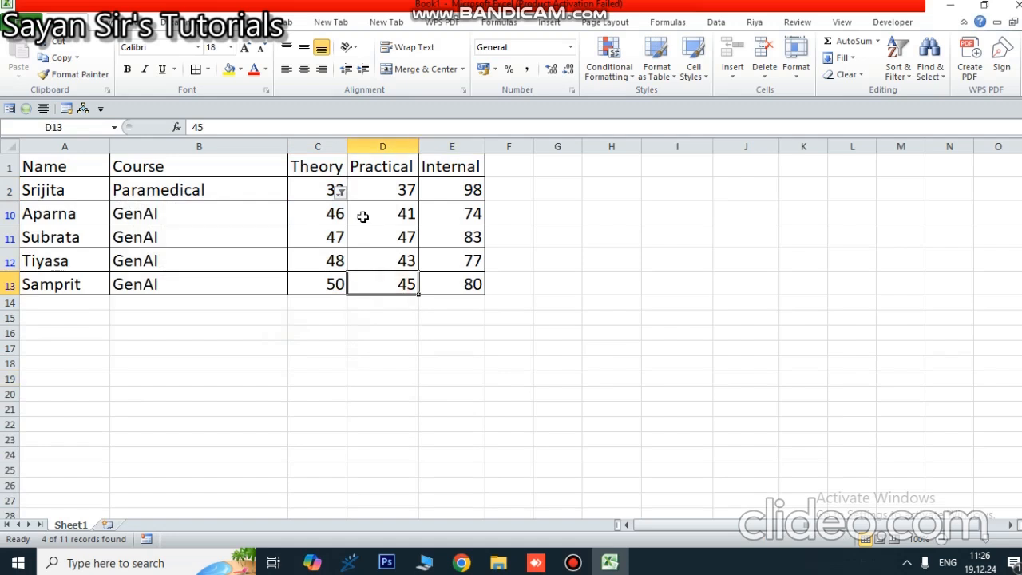
pyautogui.click(389, 214)
pyautogui.click(326, 193)
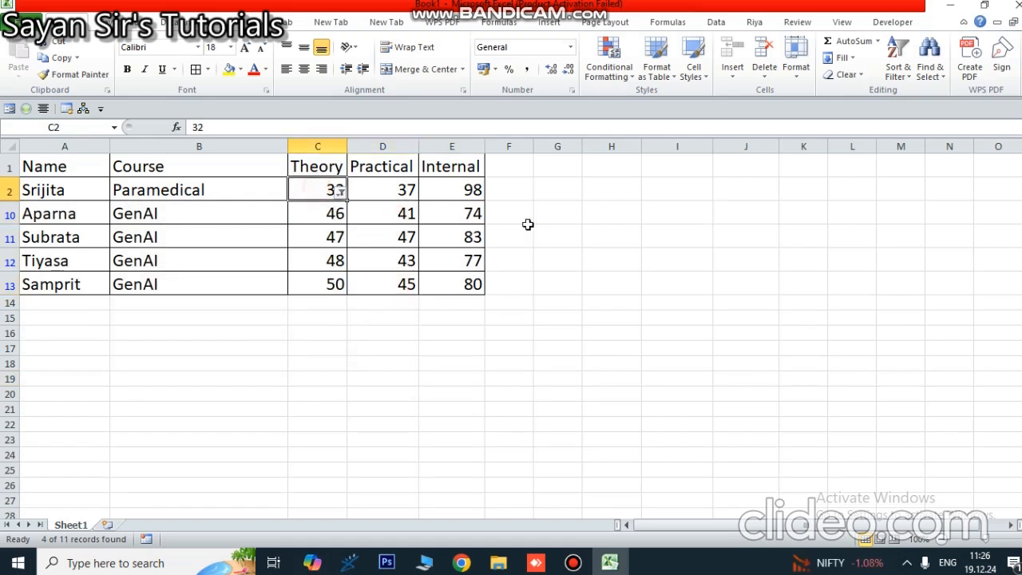
pyautogui.click(598, 239)
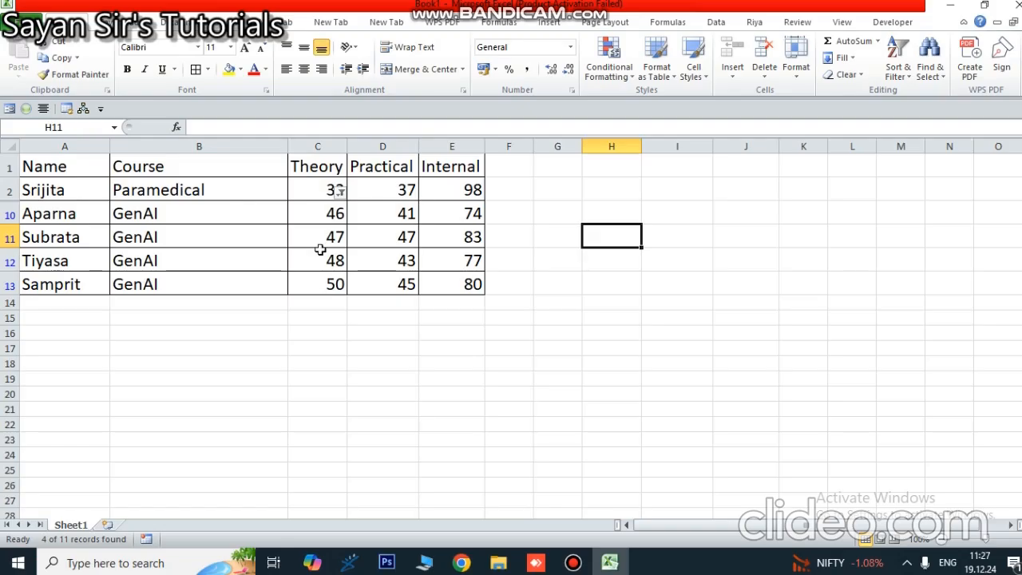
# Step: Clear the filter condition from the Theory column so that all student rows are listed
pyautogui.click(339, 191)
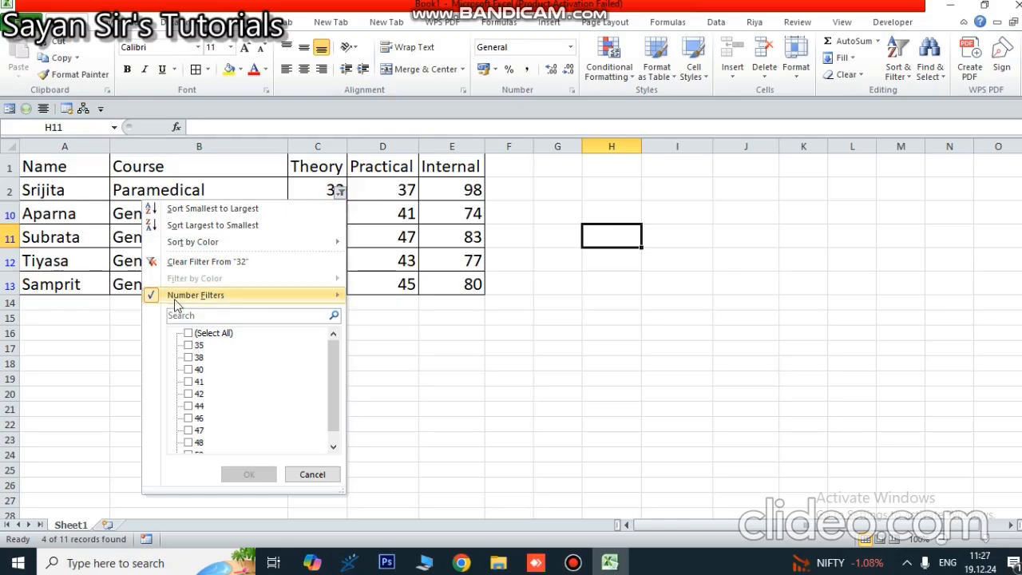
pyautogui.click(194, 257)
pyautogui.click(608, 444)
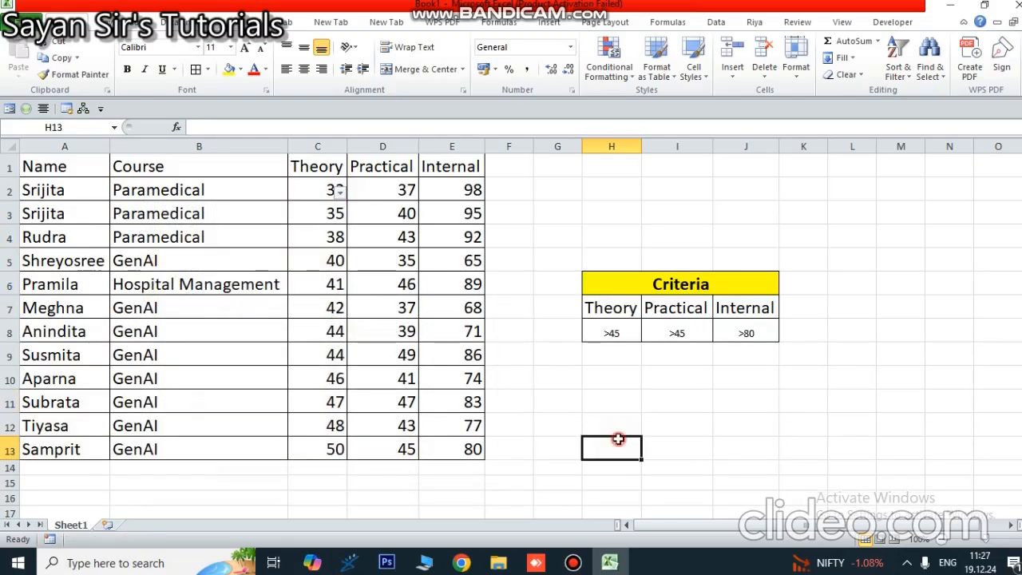
pyautogui.click(339, 192)
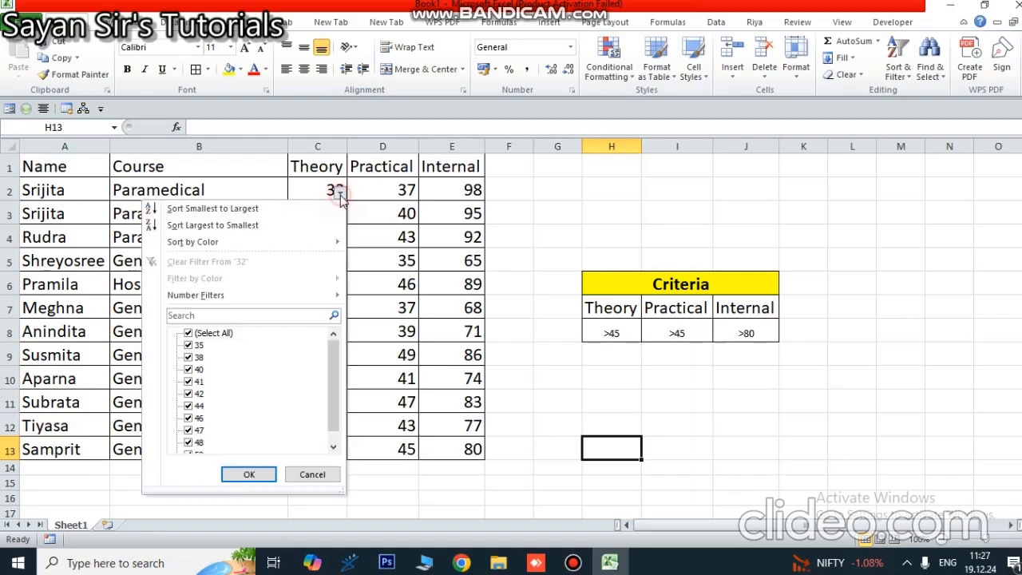
pyautogui.click(586, 216)
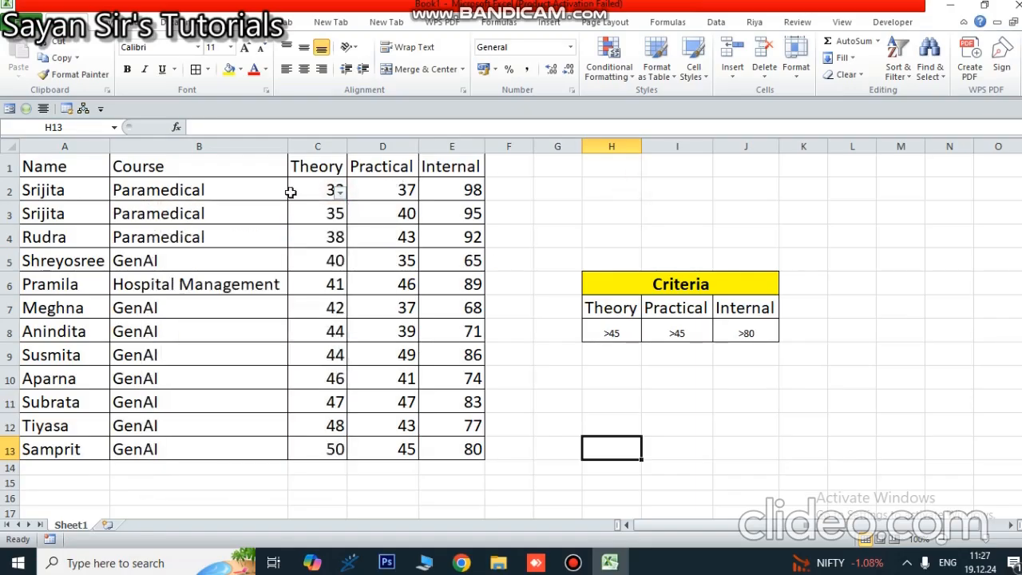
pyautogui.click(317, 190)
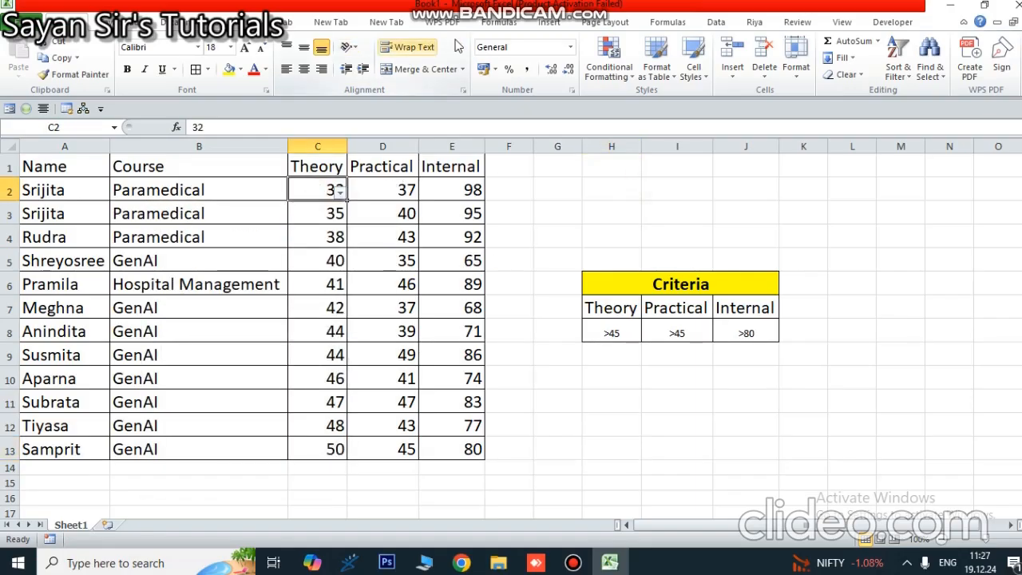
# Step: Remove the existing filter from the Theory marks and apply filtering to the header row of the student marks table
pyautogui.click(710, 27)
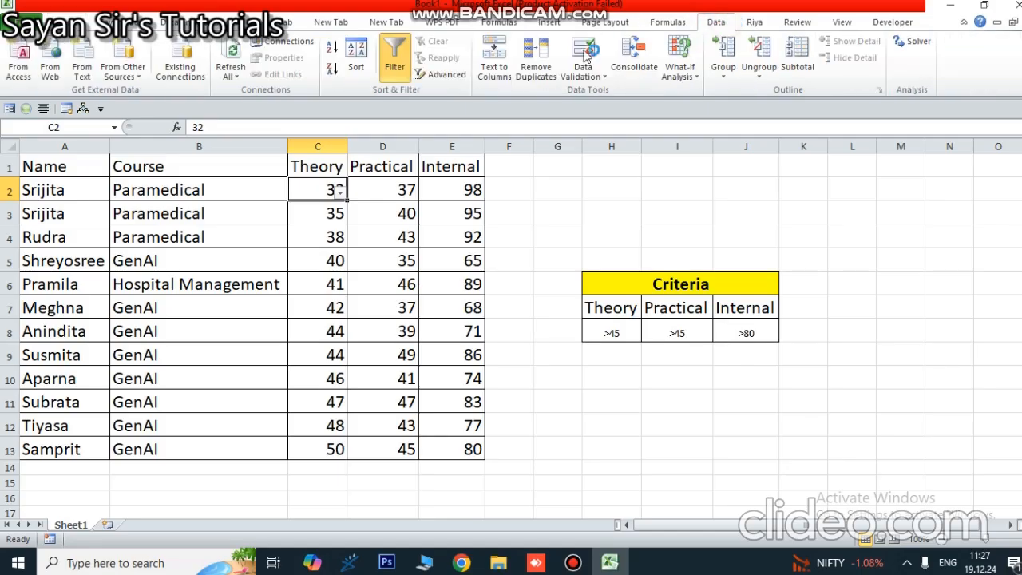
pyautogui.click(510, 165)
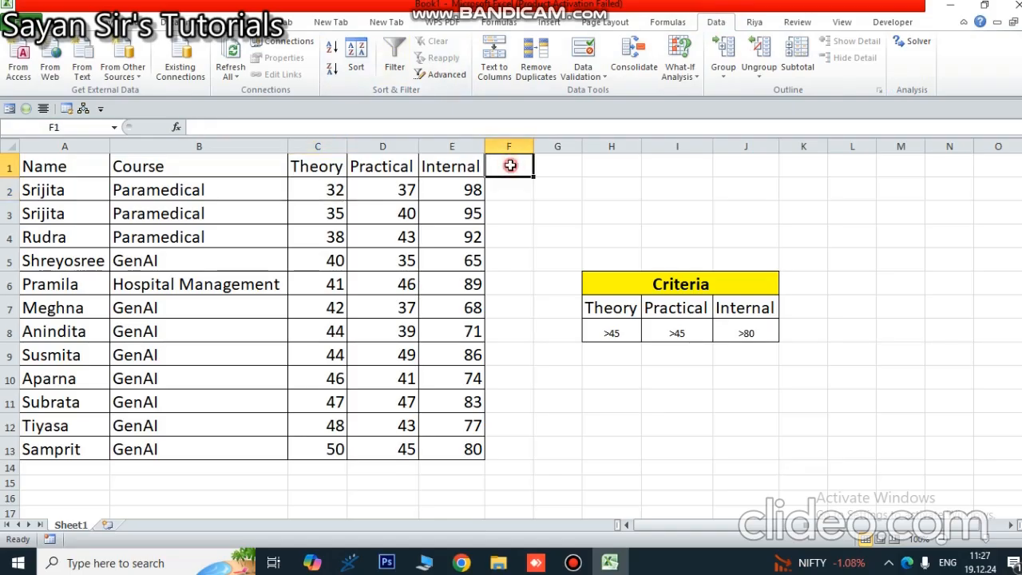
pyautogui.click(306, 160)
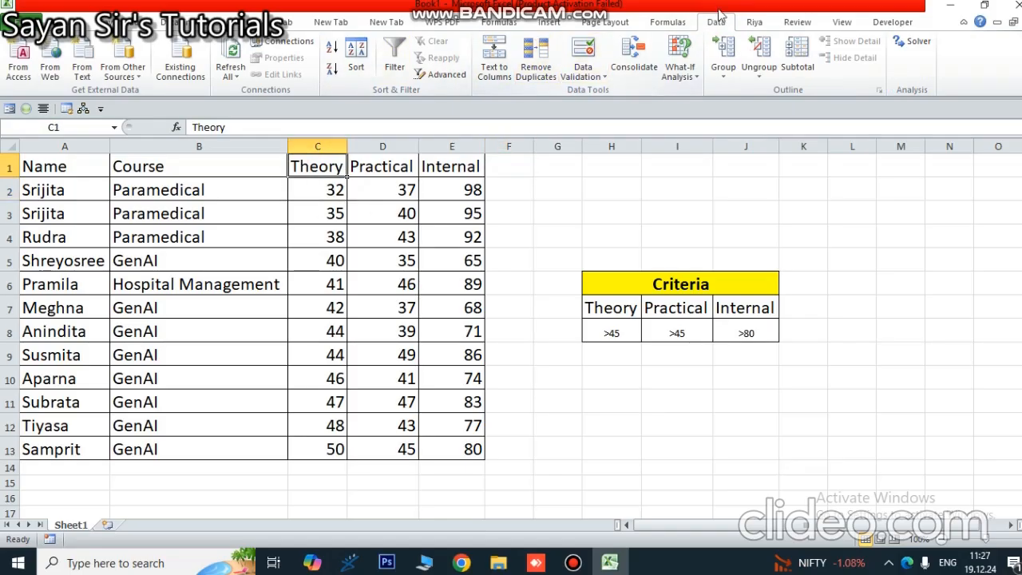
pyautogui.click(451, 166)
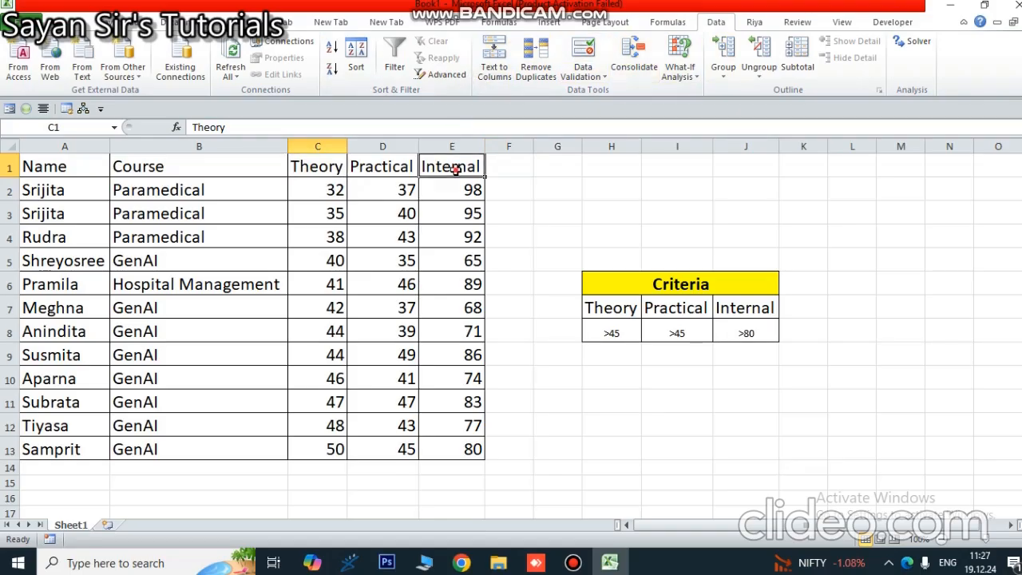
pyautogui.click(407, 72)
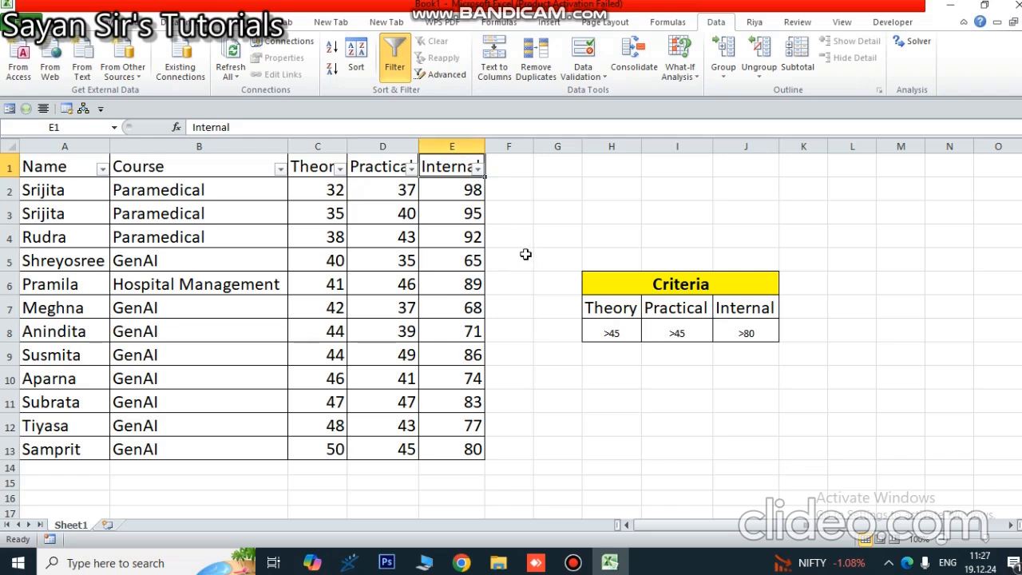
# Step: Sort the student marks table by the Internal column from smallest to largest
pyautogui.rightClick(467, 194)
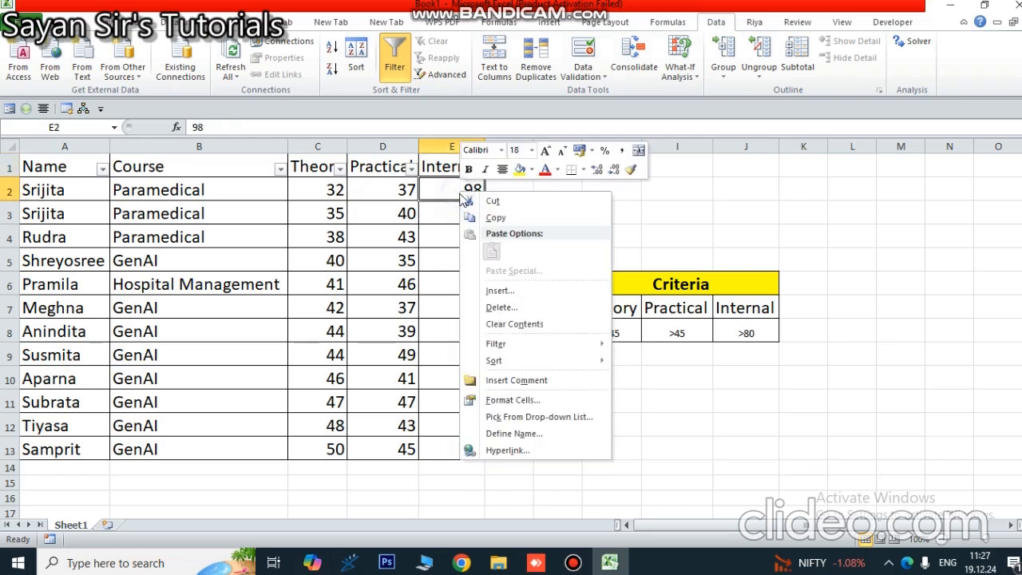
pyautogui.moveTo(554, 361)
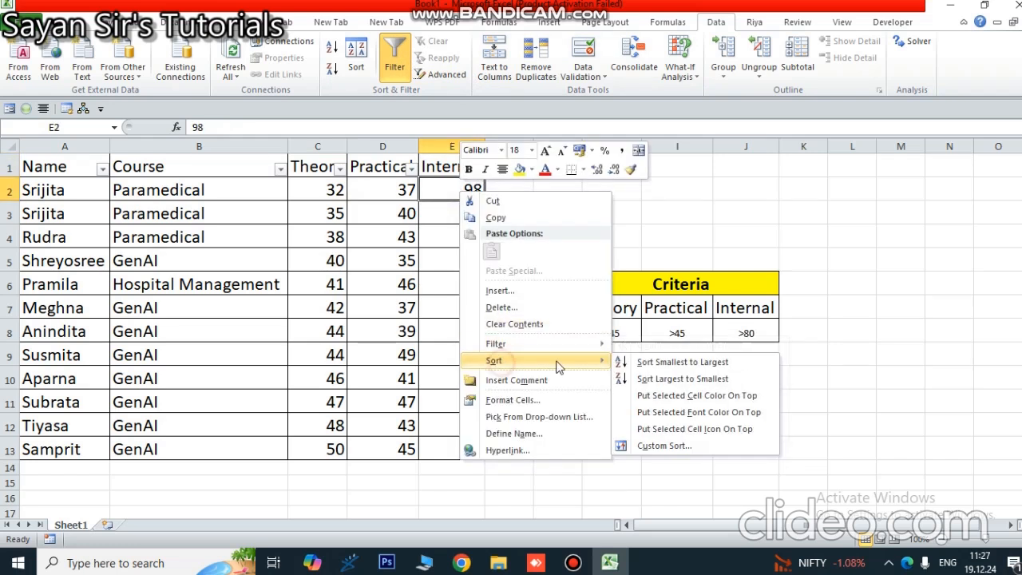
pyautogui.click(723, 363)
pyautogui.click(695, 467)
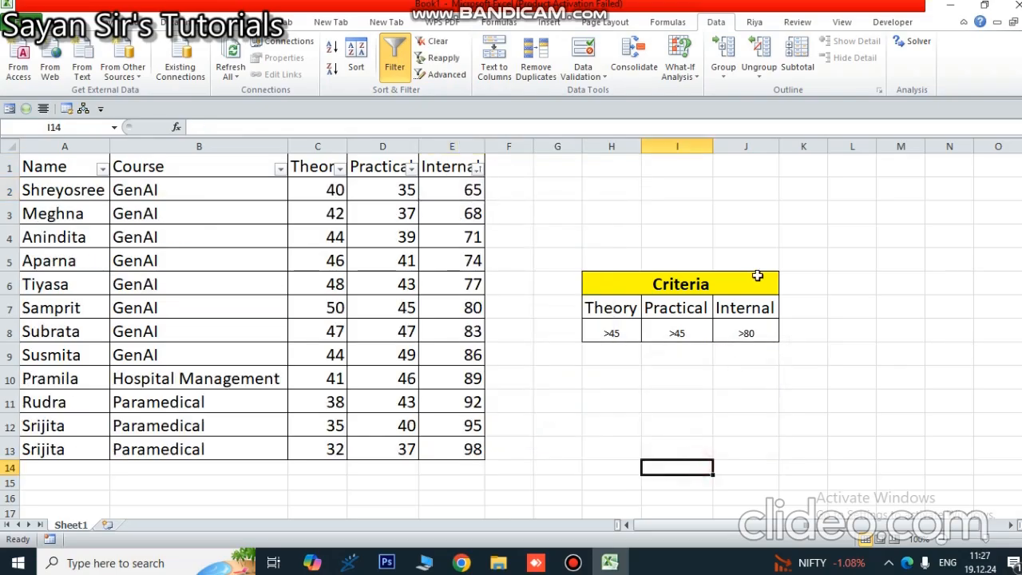
# Step: Filter the Internal column to marks greater than 80 and turn the table's filtering off again
pyautogui.click(475, 169)
pyautogui.moveTo(367, 275)
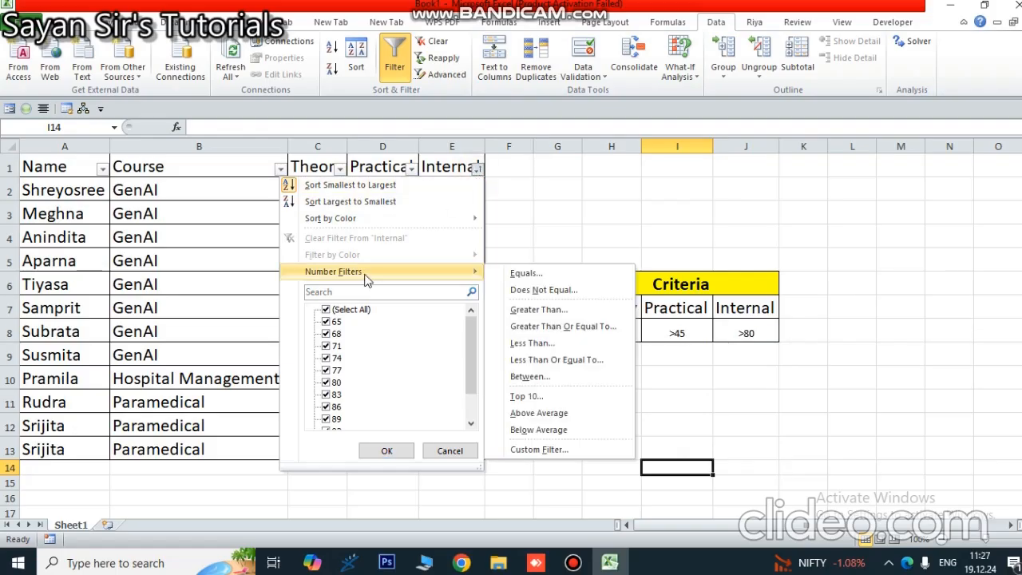
pyautogui.click(548, 308)
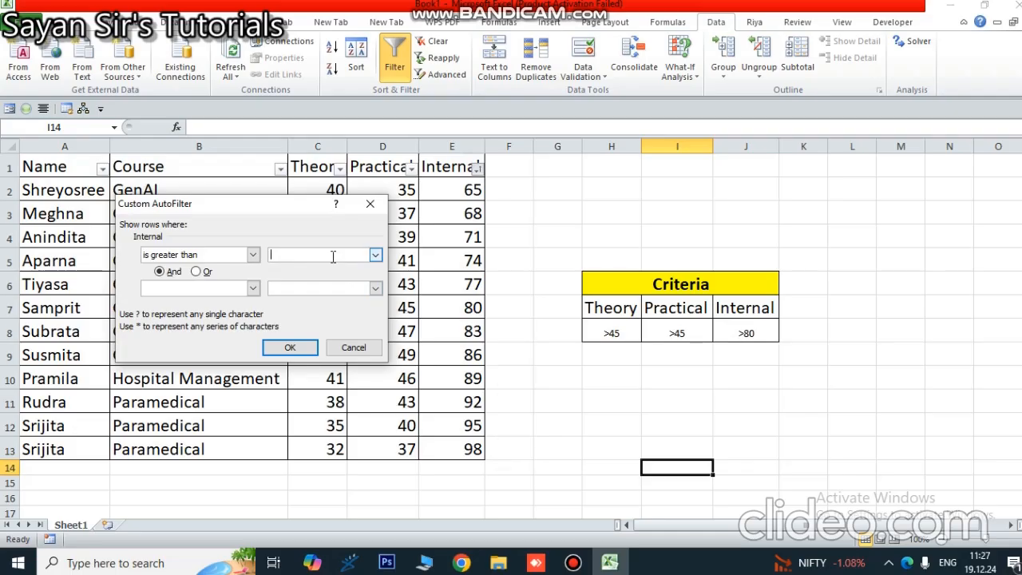
pyautogui.click(287, 345)
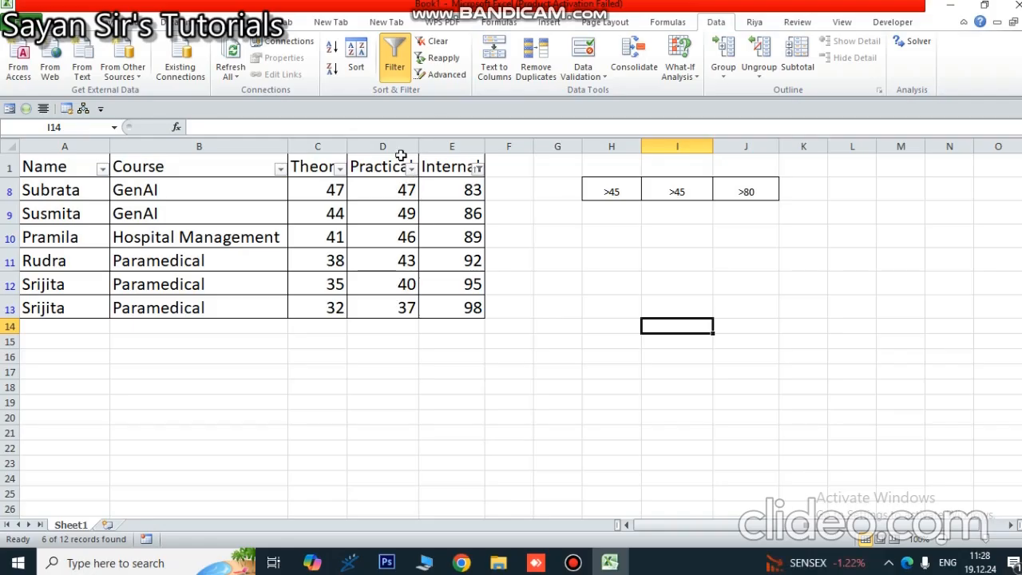
pyautogui.click(396, 56)
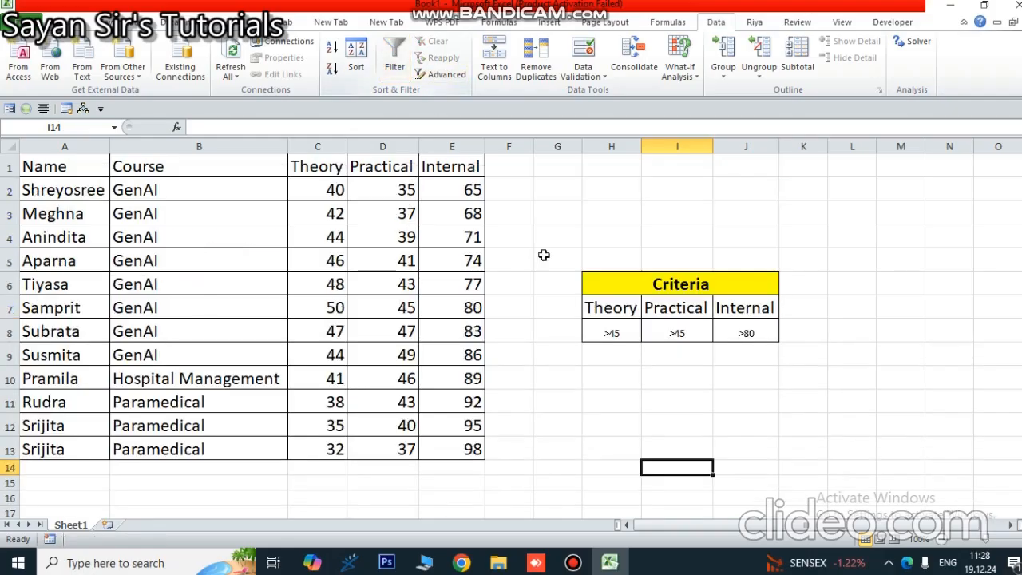
# Step: Start an in-place Advanced Filter on the marks table with C2:E13 as its list range
pyautogui.click(656, 395)
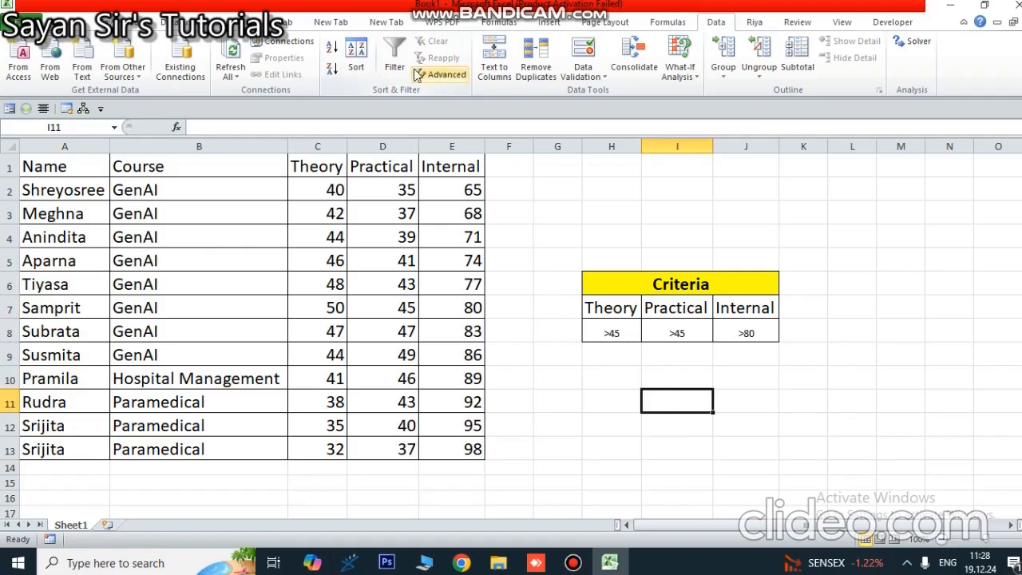
pyautogui.click(445, 74)
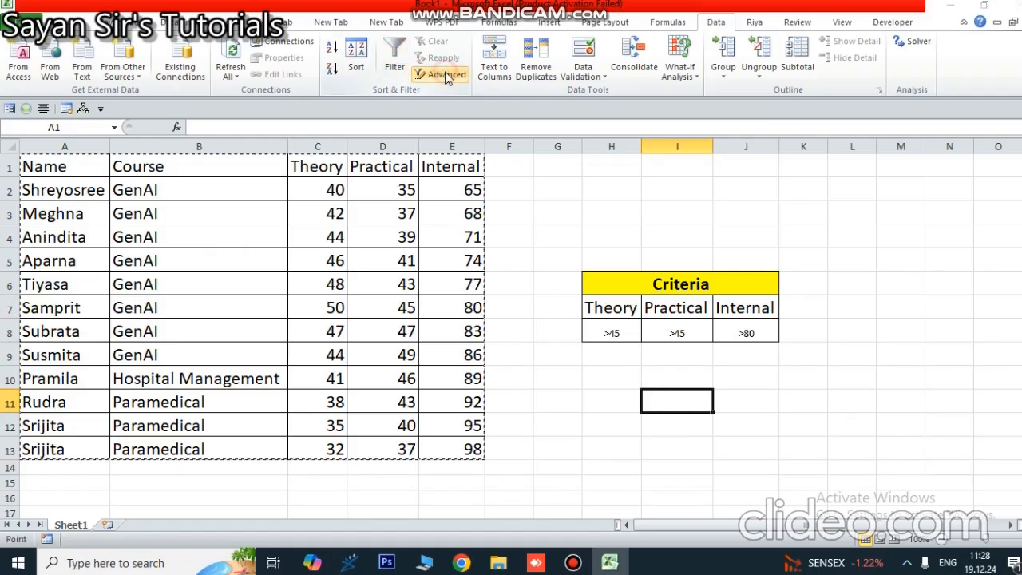
pyautogui.moveTo(241, 196); pyautogui.dragTo(879, 194)
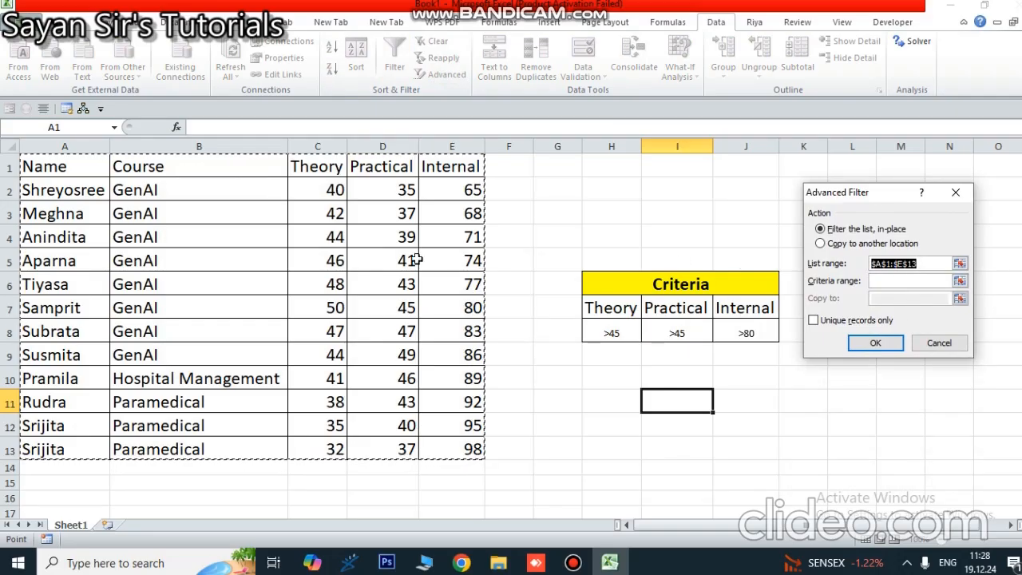
pyautogui.moveTo(293, 195); pyautogui.dragTo(467, 451)
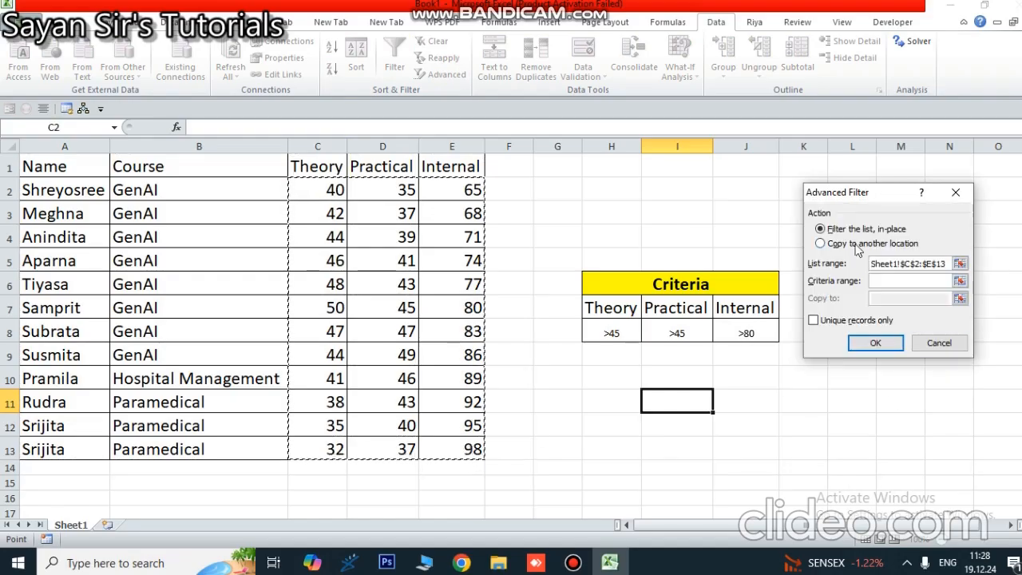
pyautogui.click(895, 279)
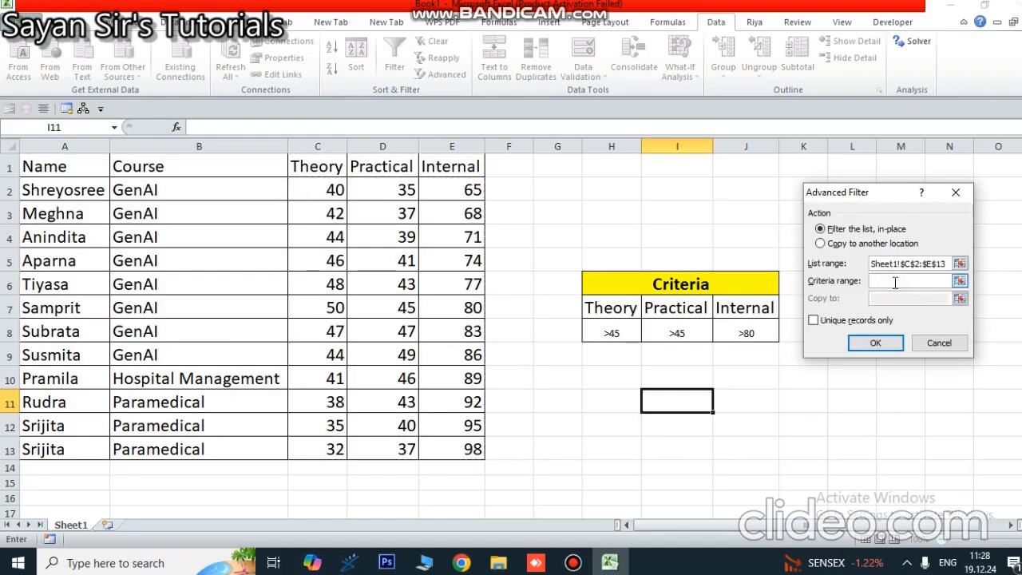
# Step: Replace the Advanced Filter's list range with C1:E13 to include the column headers
pyautogui.click(946, 264)
pyautogui.press('BackSpace')
pyautogui.press('BackSpace')
pyautogui.press('BackSpace')
pyautogui.press('BackSpace')
pyautogui.press('BackSpace')
pyautogui.press('BackSpace')
pyautogui.press('BackSpace')
pyautogui.press('BackSpace')
pyautogui.press('BackSpace')
pyautogui.press('BackSpace')
pyautogui.press('BackSpace')
pyautogui.moveTo(302, 168); pyautogui.dragTo(479, 453)
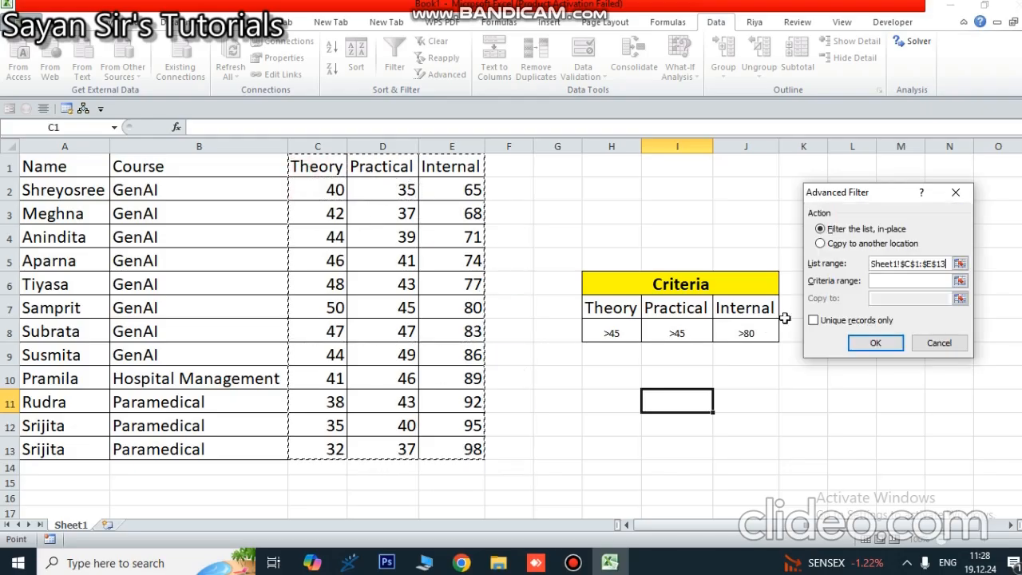
# Step: Set the criteria range to H7:J8 in the Criteria block and apply the Advanced Filter in place
pyautogui.click(887, 281)
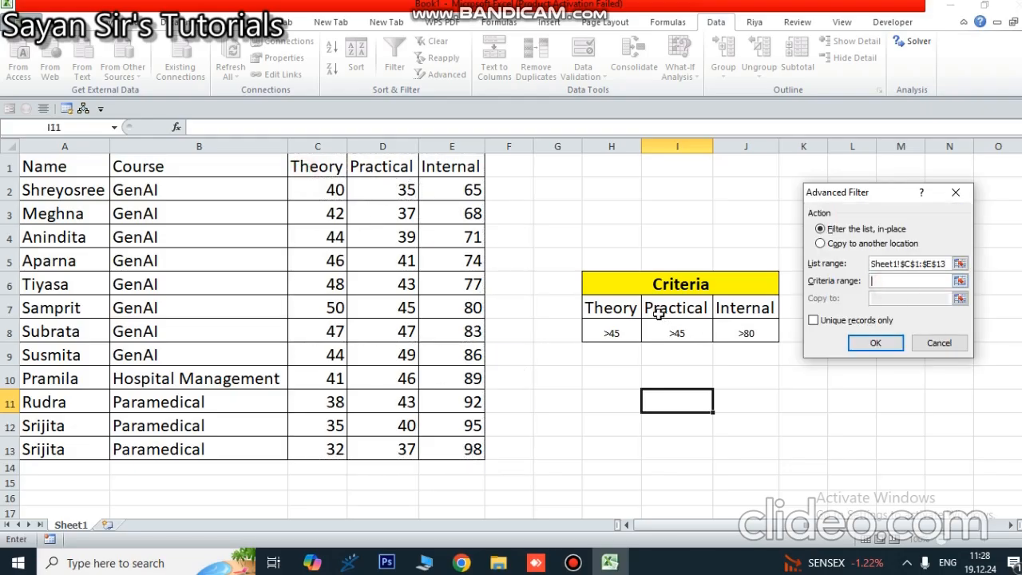
pyautogui.moveTo(614, 306); pyautogui.dragTo(746, 325)
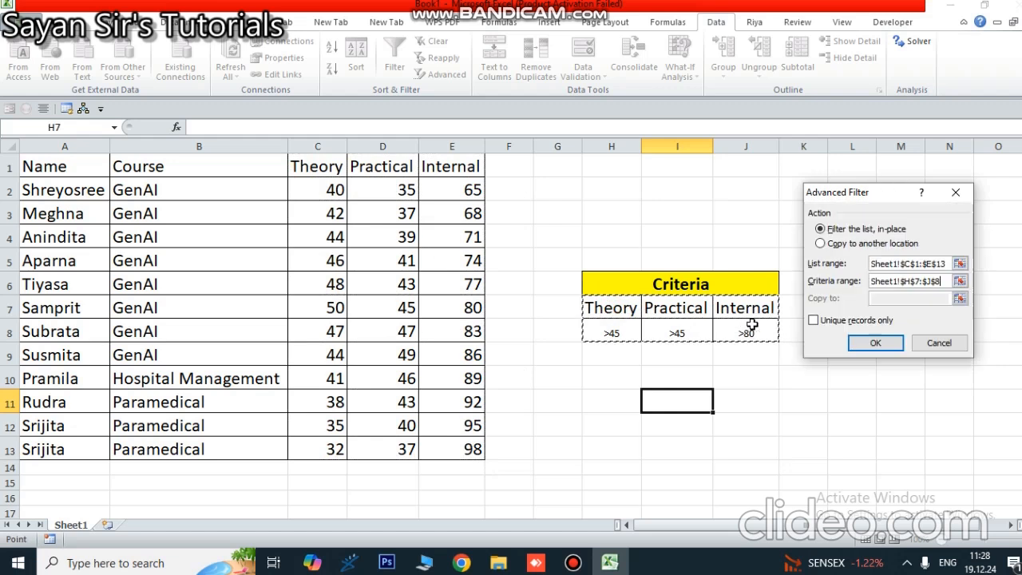
pyautogui.click(873, 342)
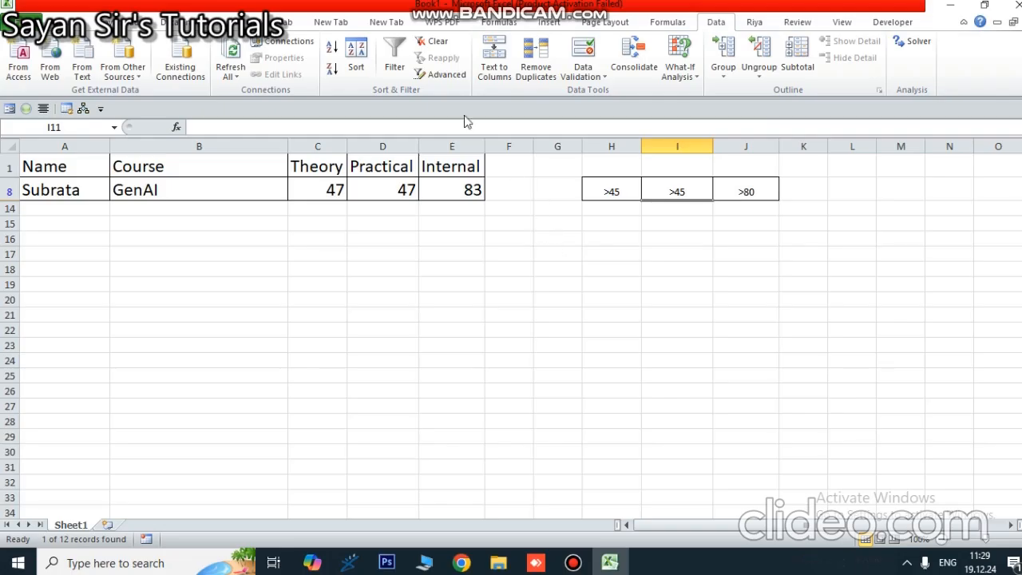
pyautogui.click(439, 74)
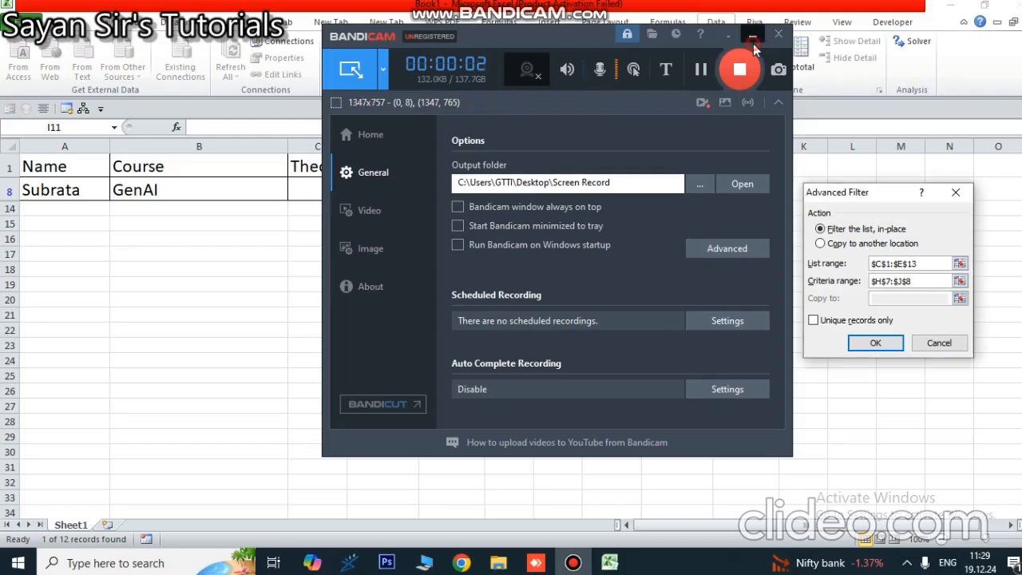
pyautogui.click(752, 35)
pyautogui.click(957, 344)
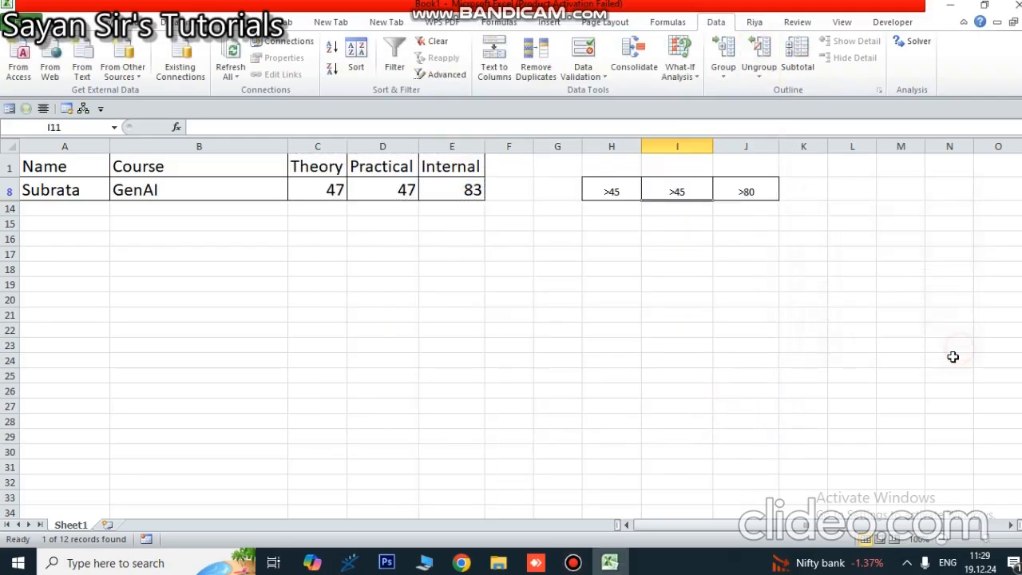
# Step: Clear the advanced filter from the marks table so that all student rows are listed
pyautogui.click(447, 76)
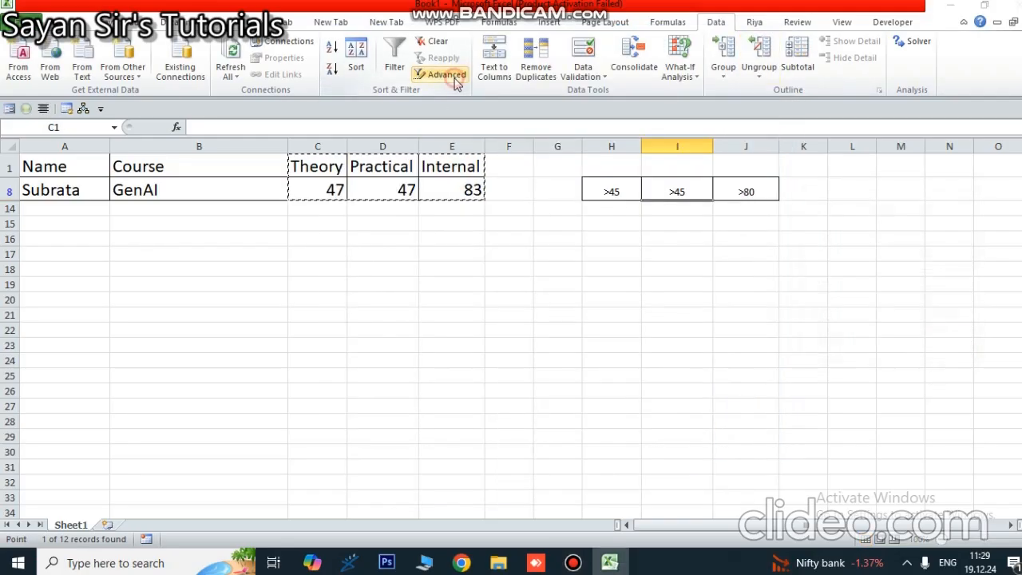
pyautogui.click(959, 193)
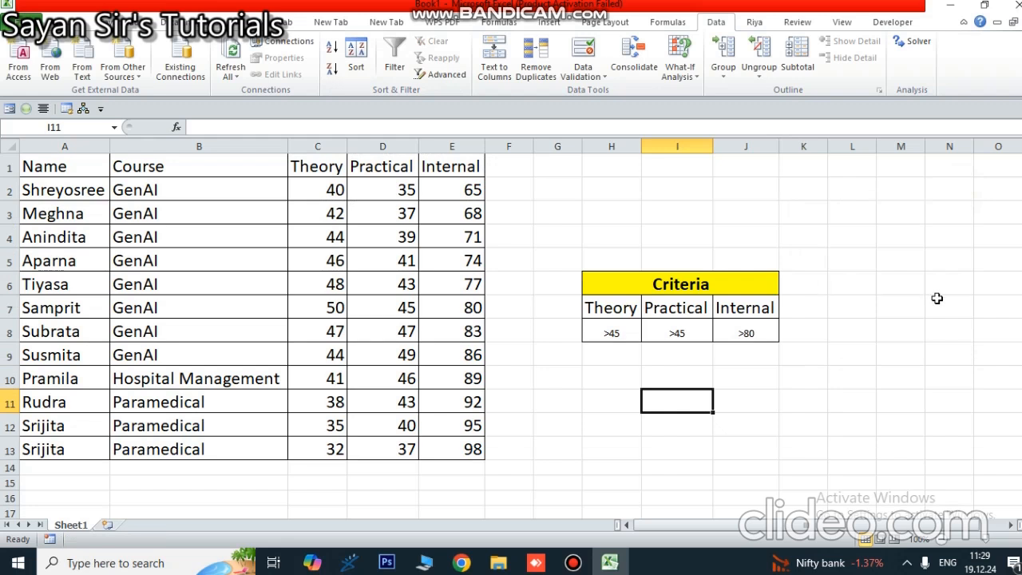
pyautogui.click(936, 297)
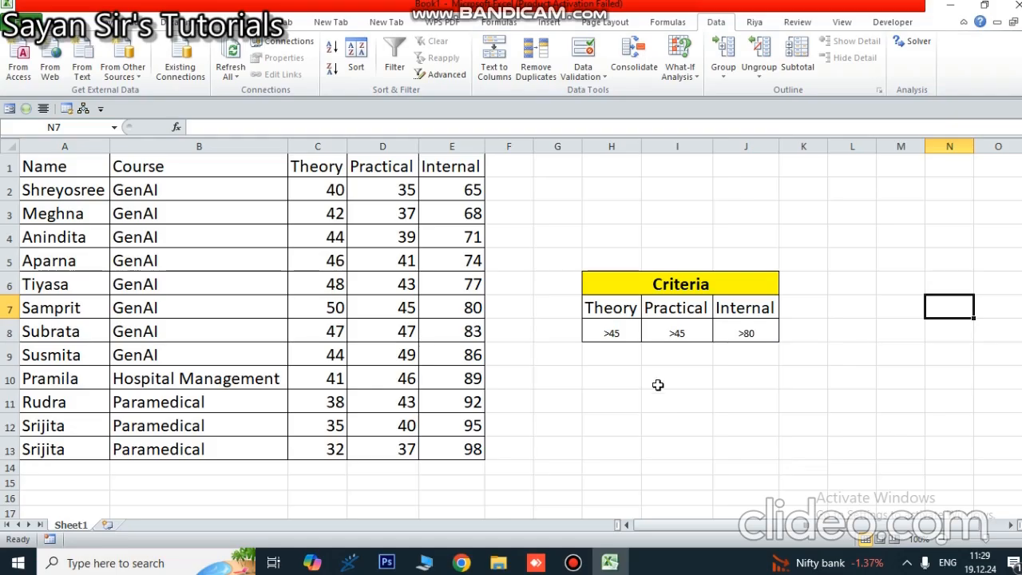
# Step: Change the Criteria block conditions to >35 for Theory and >36 for Practical
pyautogui.click(619, 329)
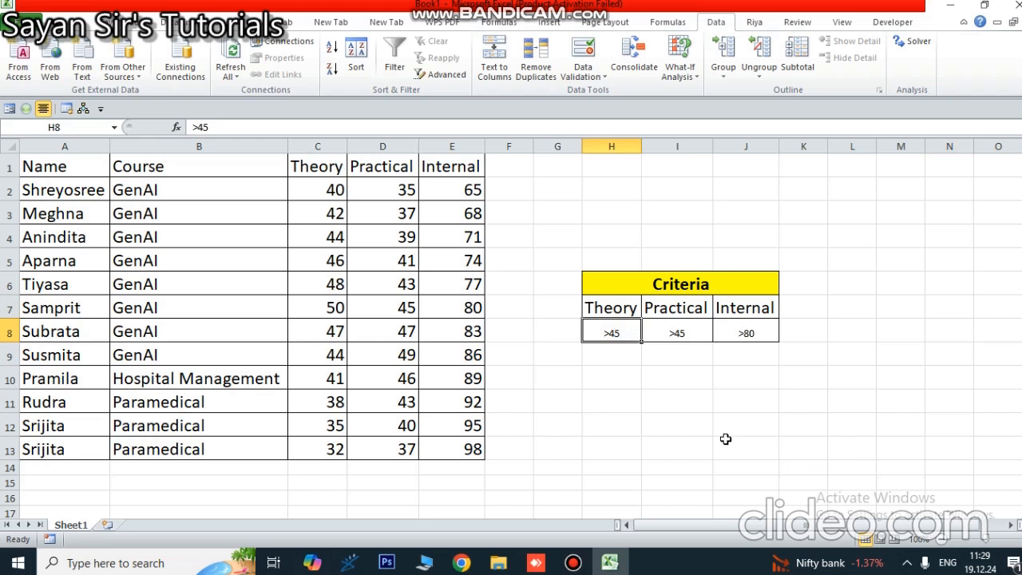
pyautogui.write('>35')
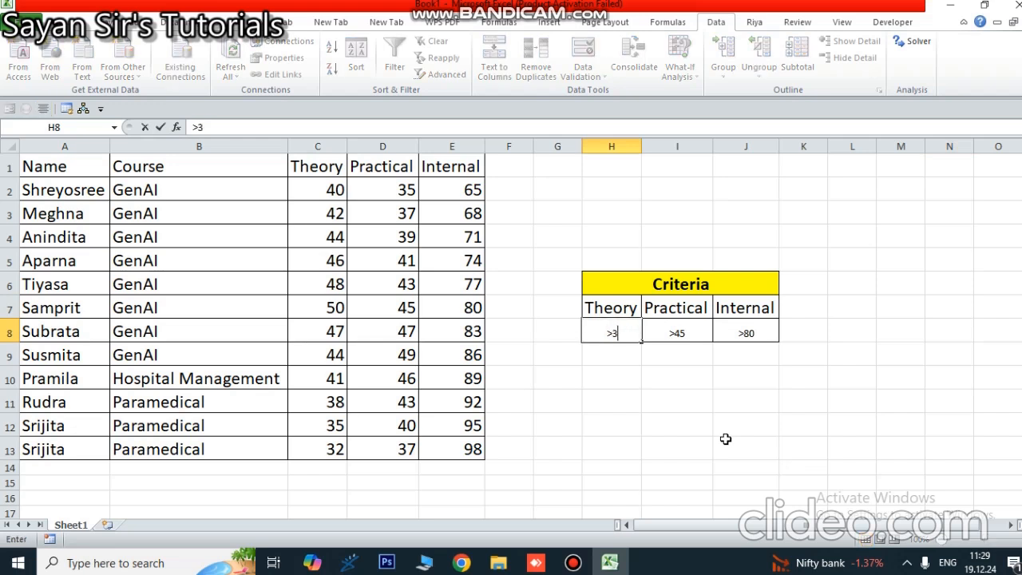
pyautogui.click(676, 324)
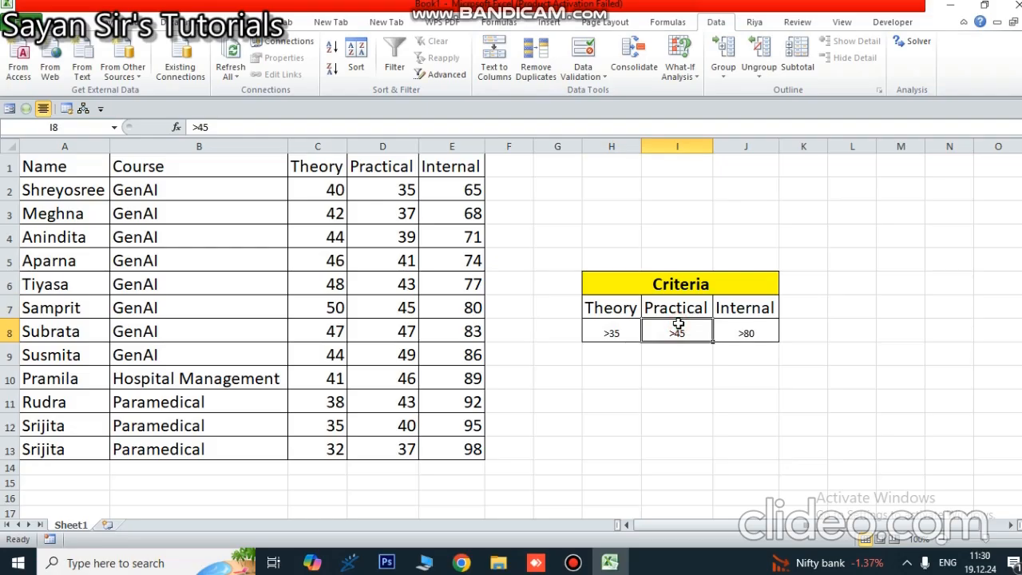
pyautogui.press('BackSpace')
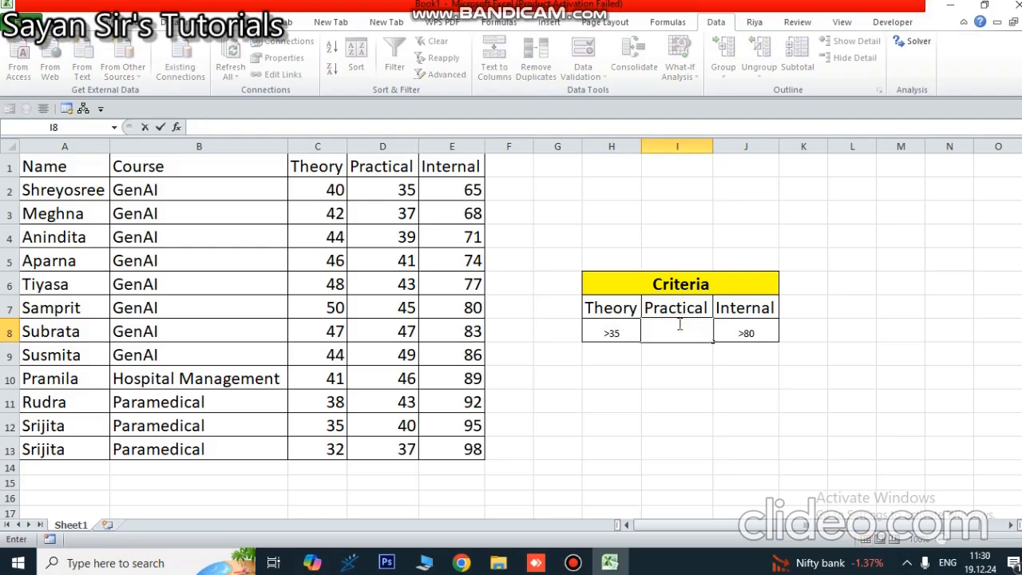
pyautogui.write('>36')
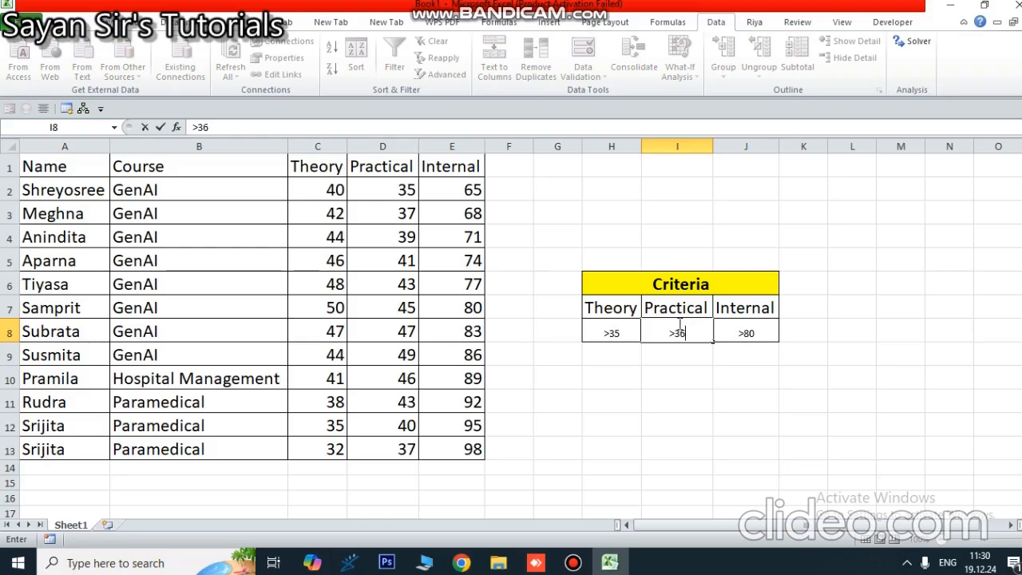
pyautogui.click(843, 350)
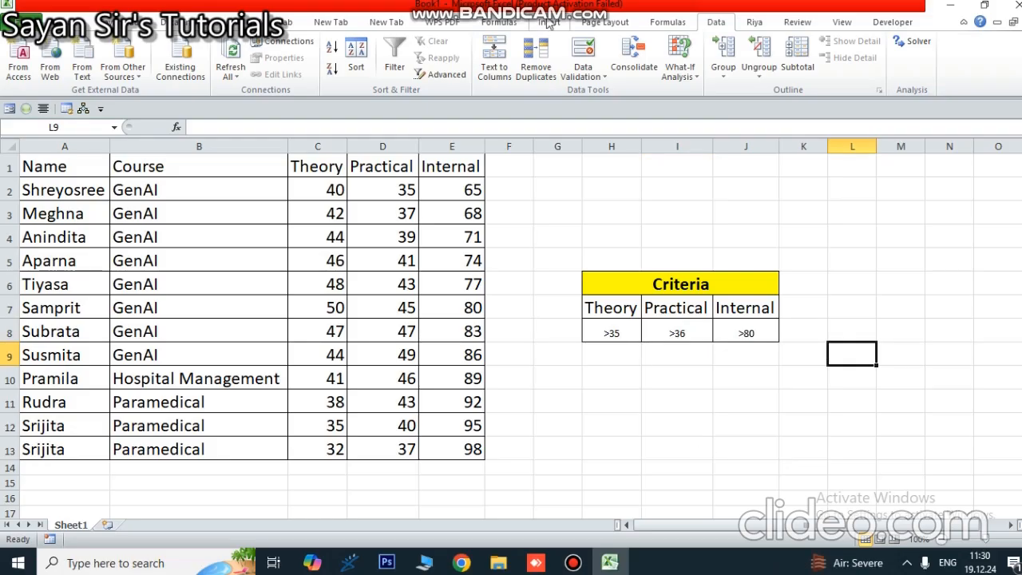
# Step: Apply an in-place Advanced Filter to list range C1:E13 using H7:J8 as the criteria range
pyautogui.click(447, 73)
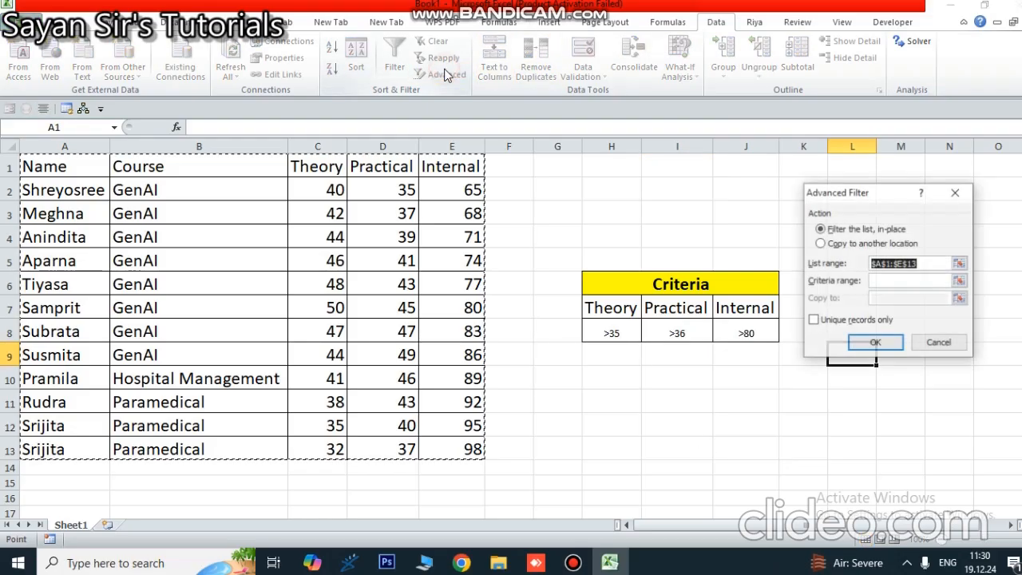
pyautogui.moveTo(290, 164); pyautogui.dragTo(451, 451)
pyautogui.click(883, 281)
pyautogui.moveTo(600, 310); pyautogui.dragTo(764, 329)
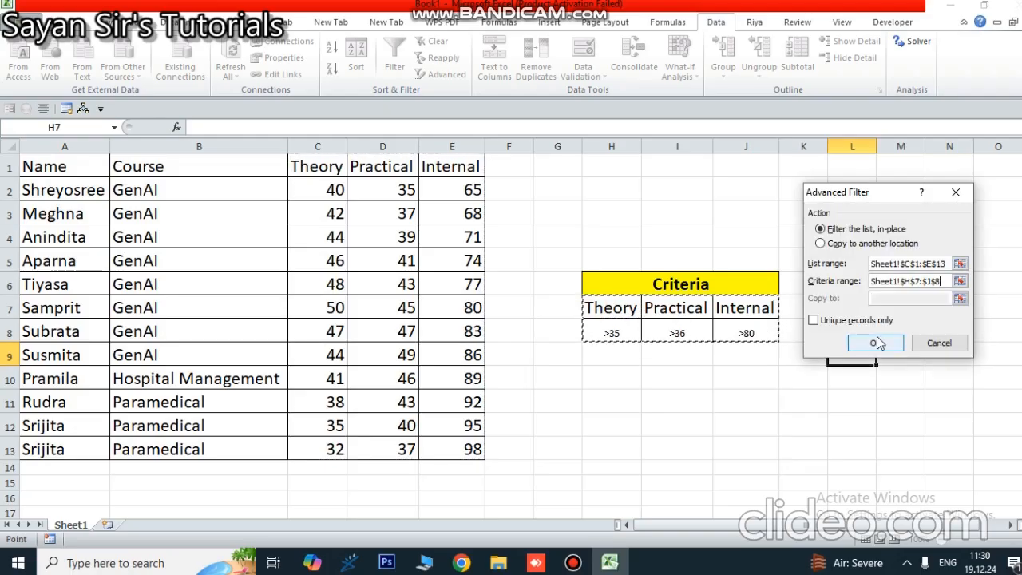
pyautogui.click(875, 339)
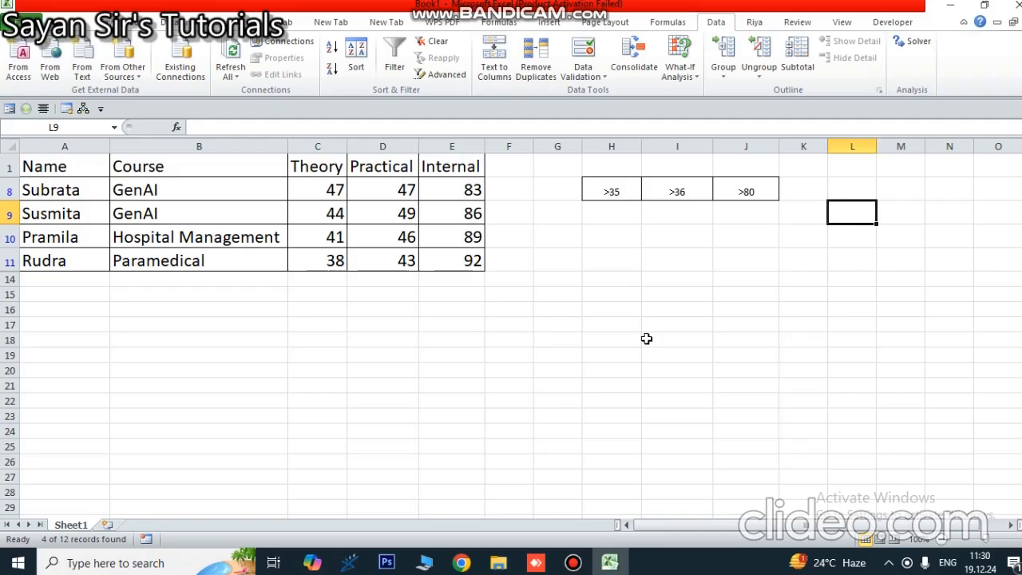
# Step: Clear the applied advanced filter to list every student in the marks table again
pyautogui.click(435, 44)
pyautogui.click(880, 257)
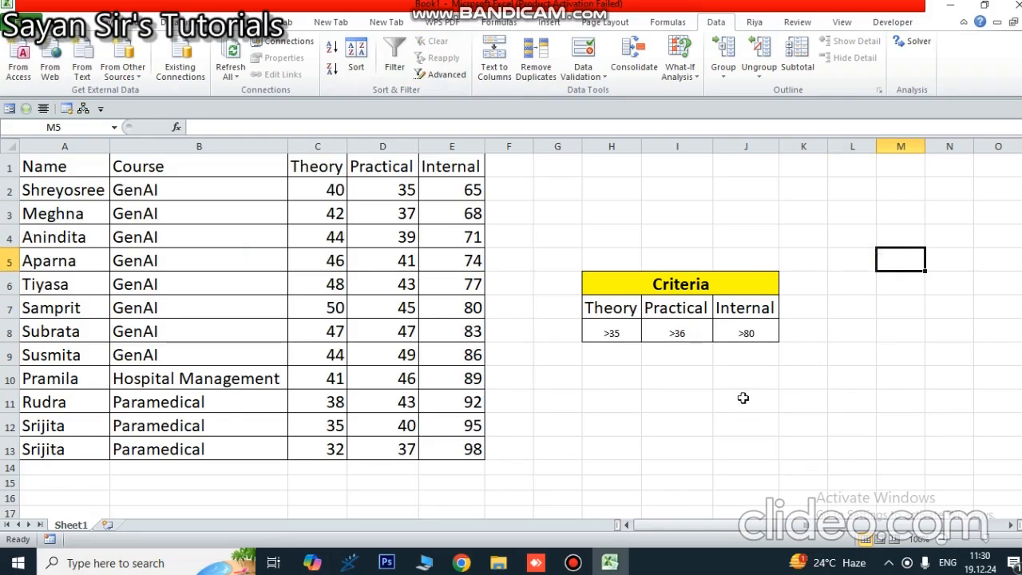
pyautogui.click(573, 563)
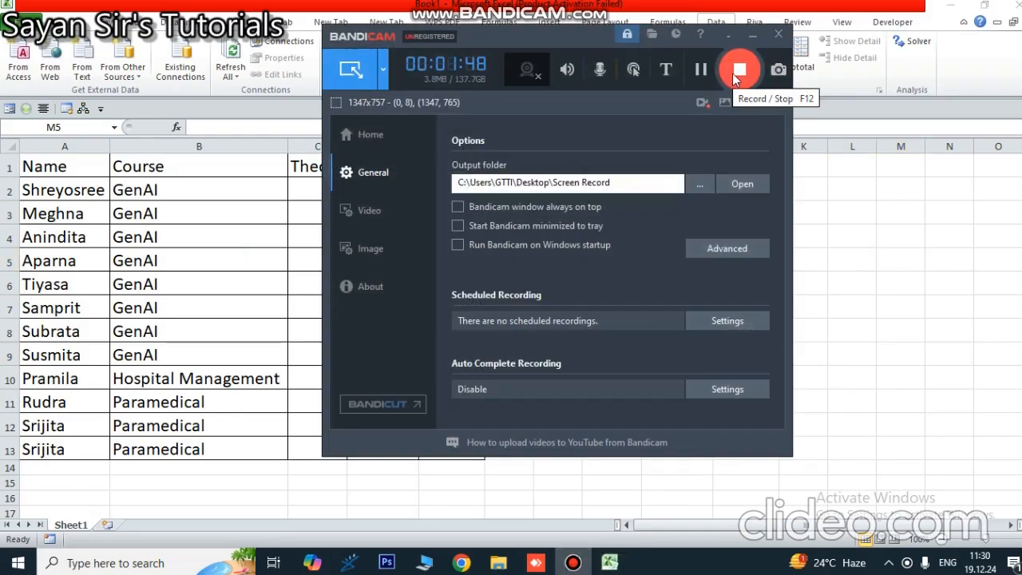